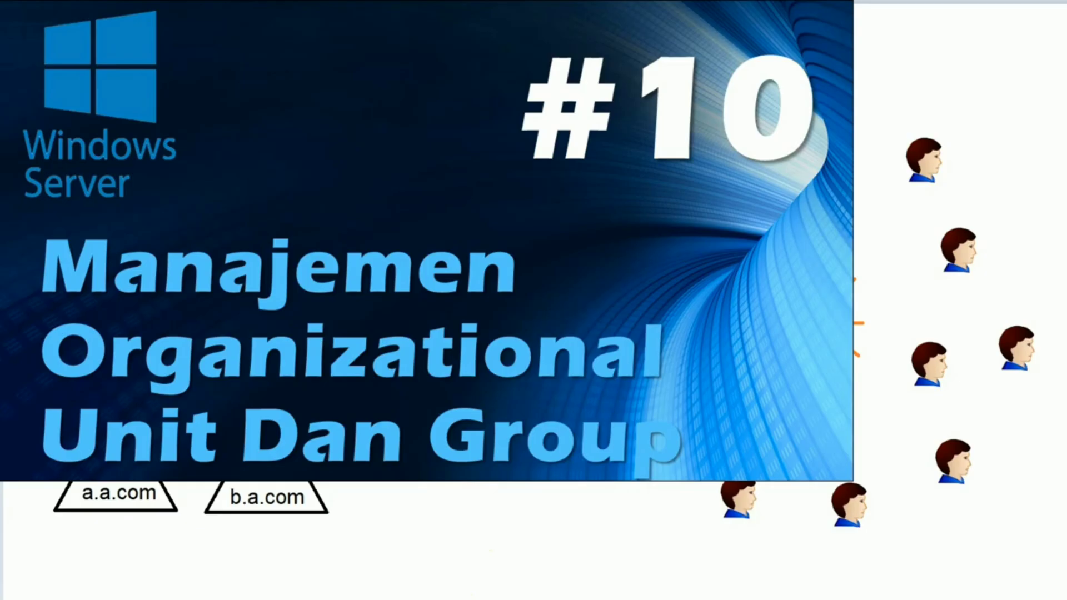
Step: Switch to the Windows Server virtual machine and examine the contents of the Sales organizational unit under sukasuka.com
click(424, 547)
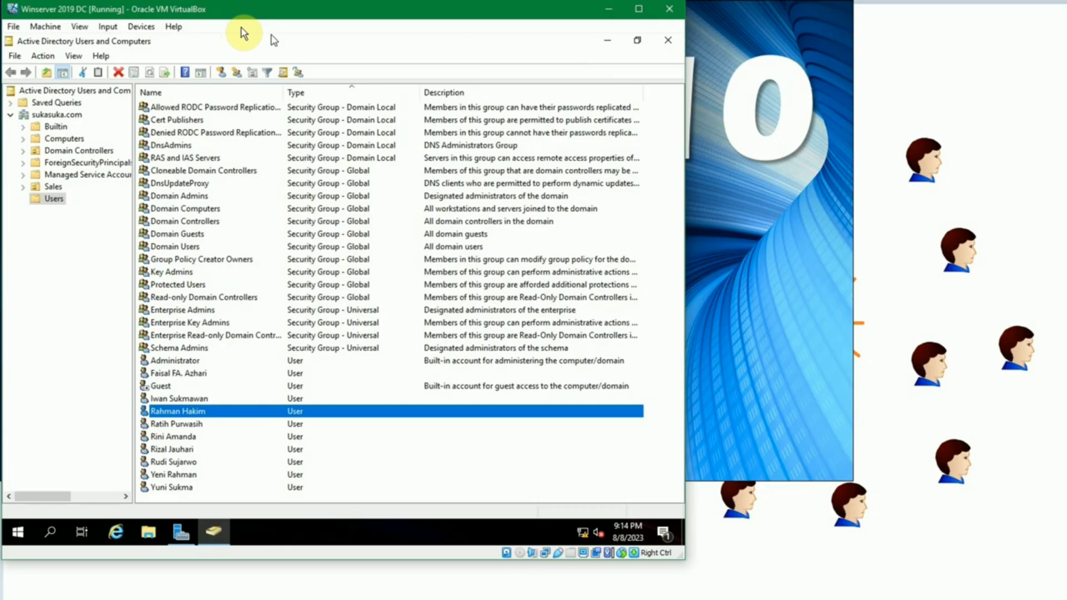
click(49, 188)
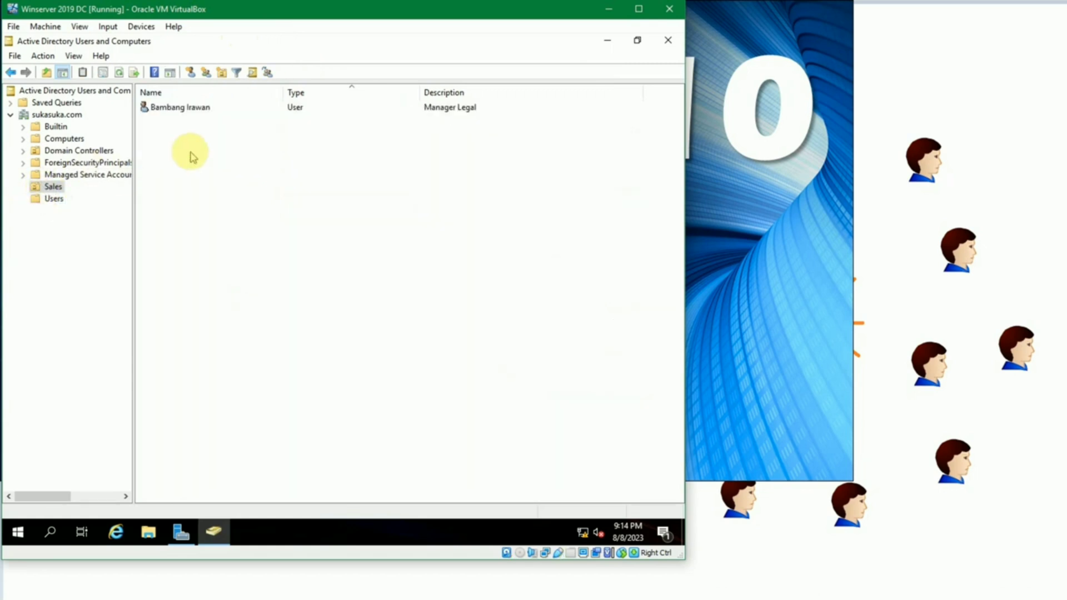
click(179, 108)
click(189, 134)
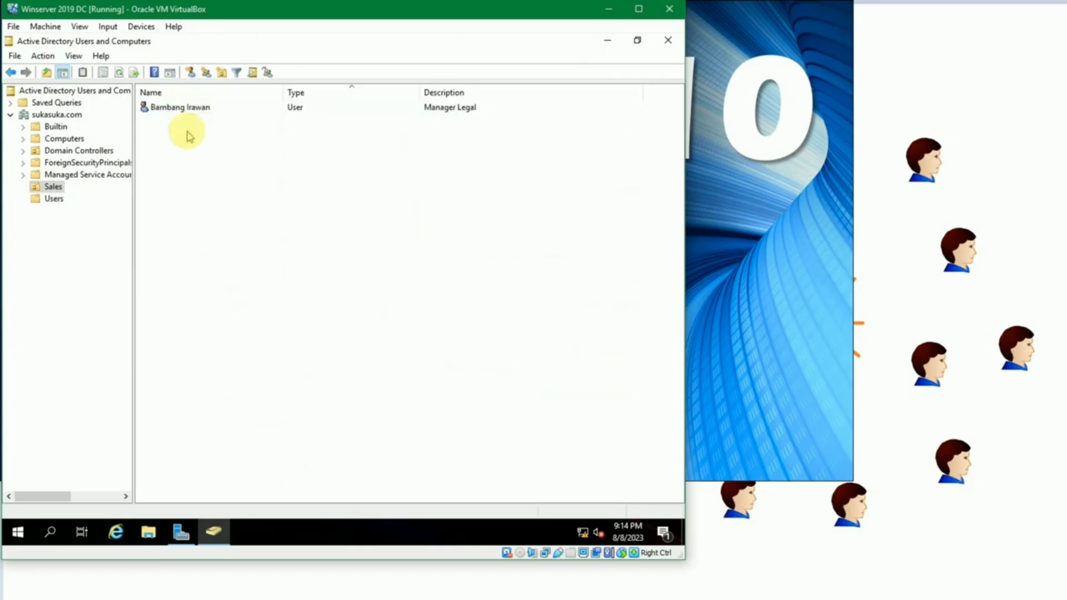
click(54, 187)
click(188, 179)
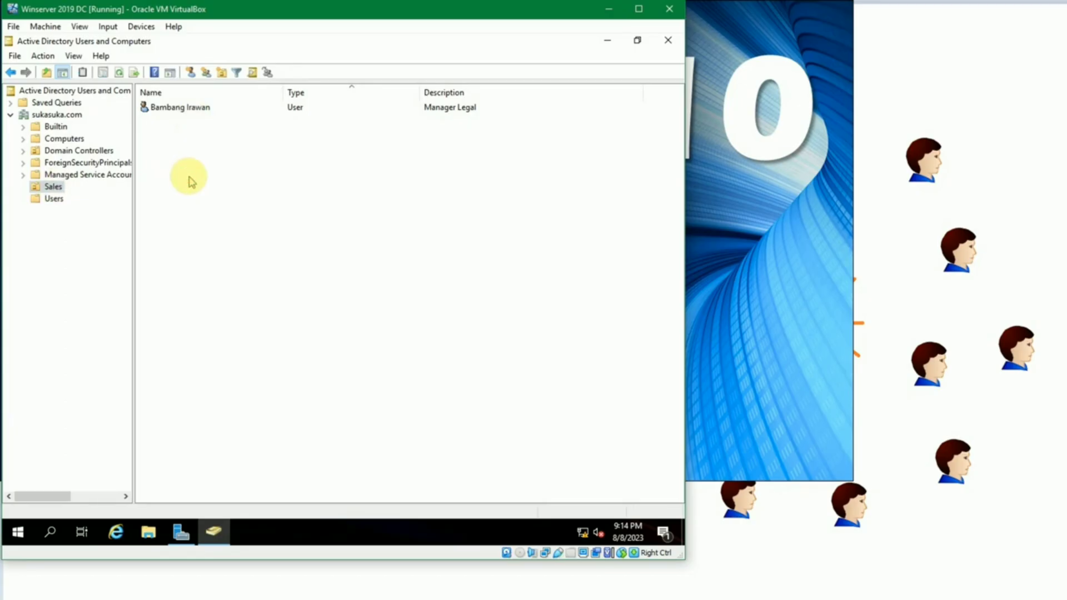
click(56, 188)
click(186, 200)
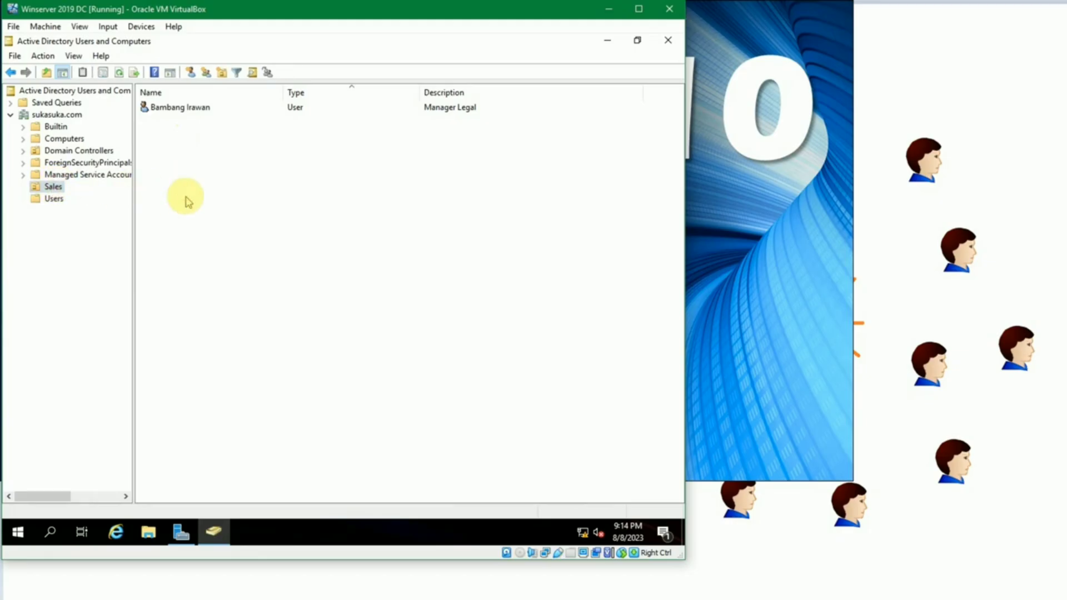
click(55, 187)
click(232, 189)
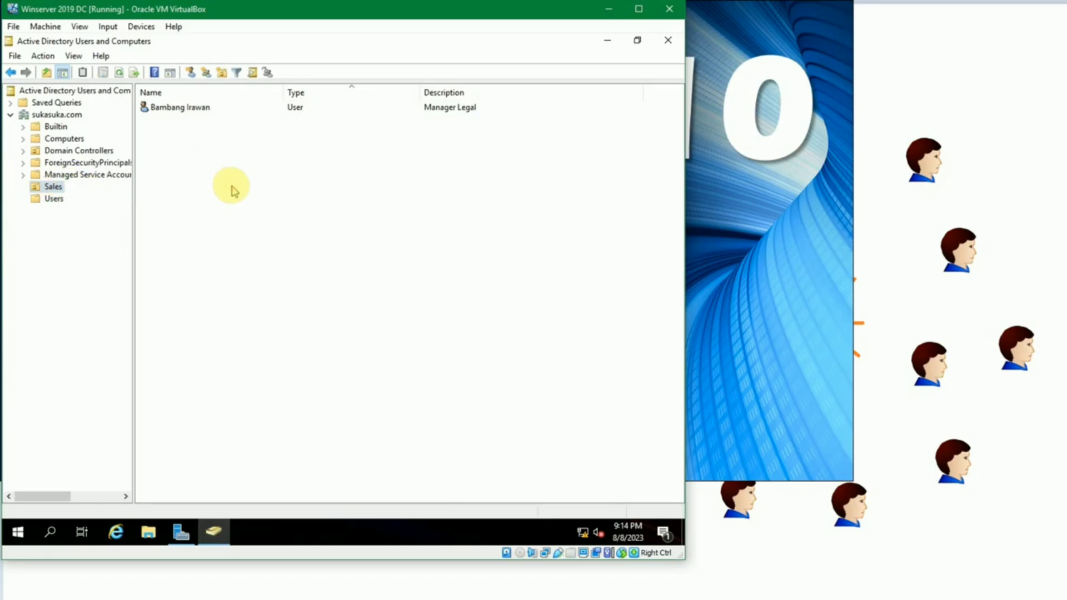
Step: Create an organizational unit named Frontliner inside Sales, keeping protection from accidental deletion on
click(52, 188)
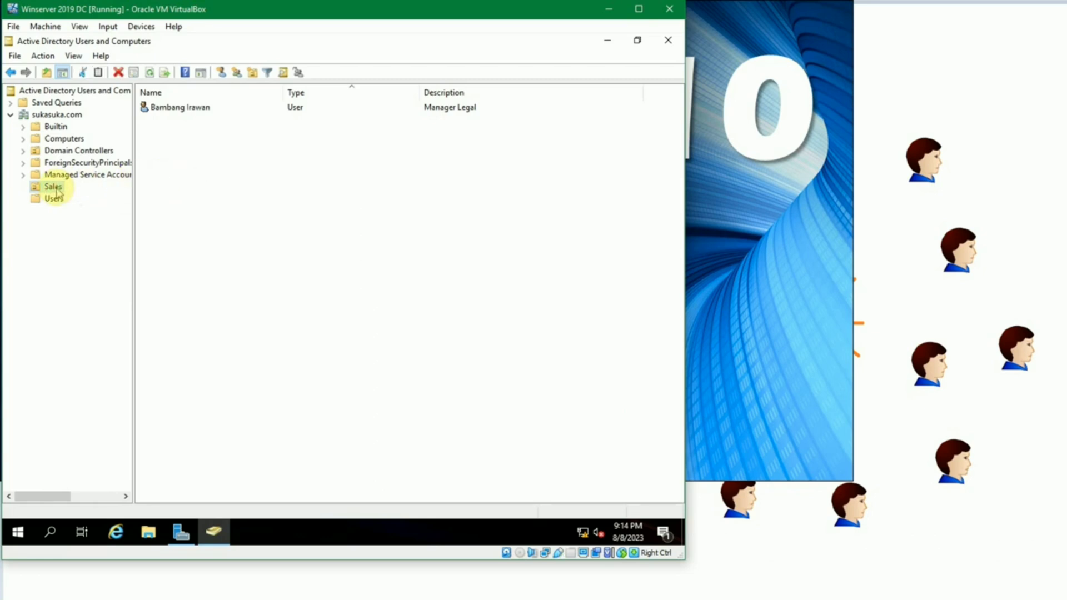
right_click(56, 189)
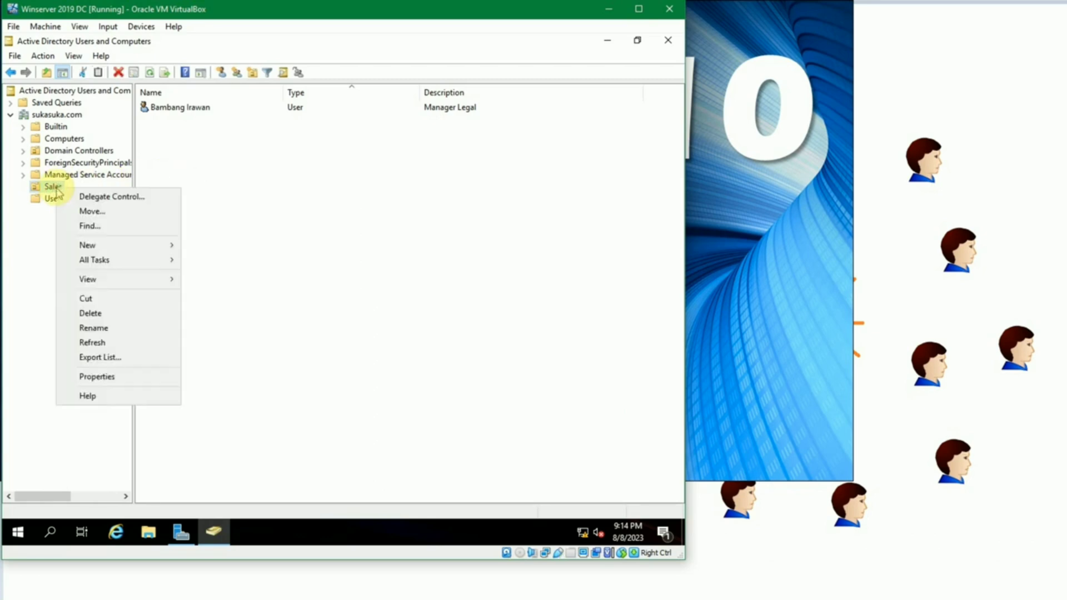
mouse_move(120, 251)
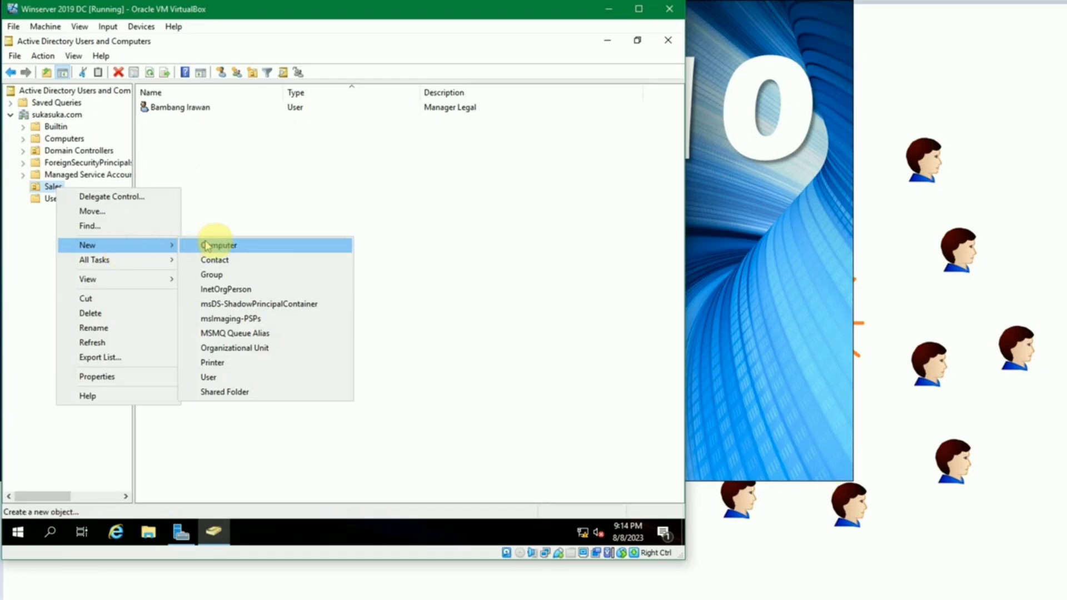
click(249, 348)
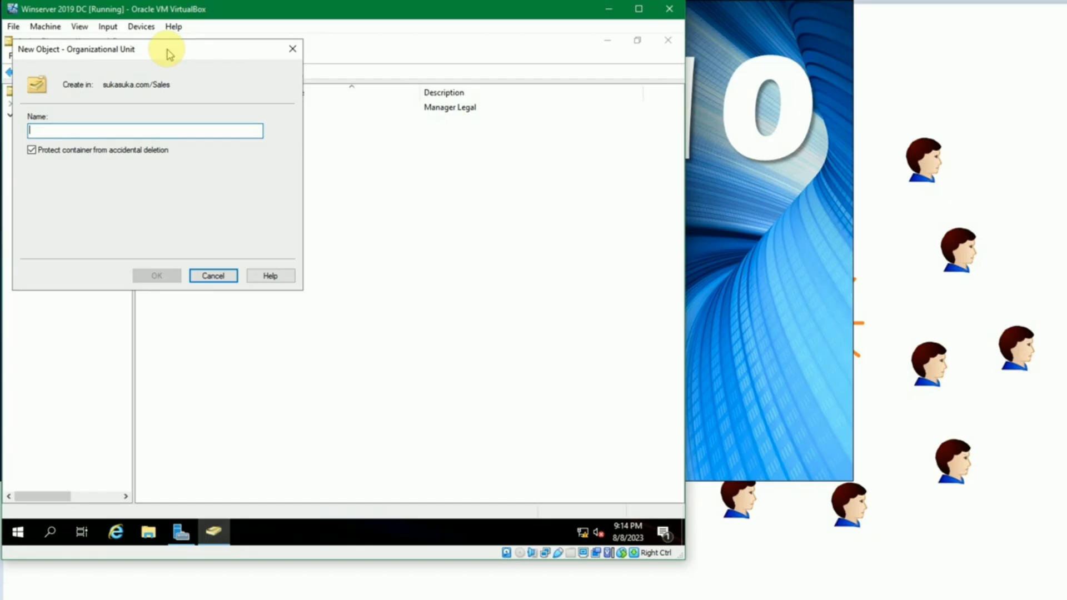
text(H)
key(BackSpace)
text(Frontliner)
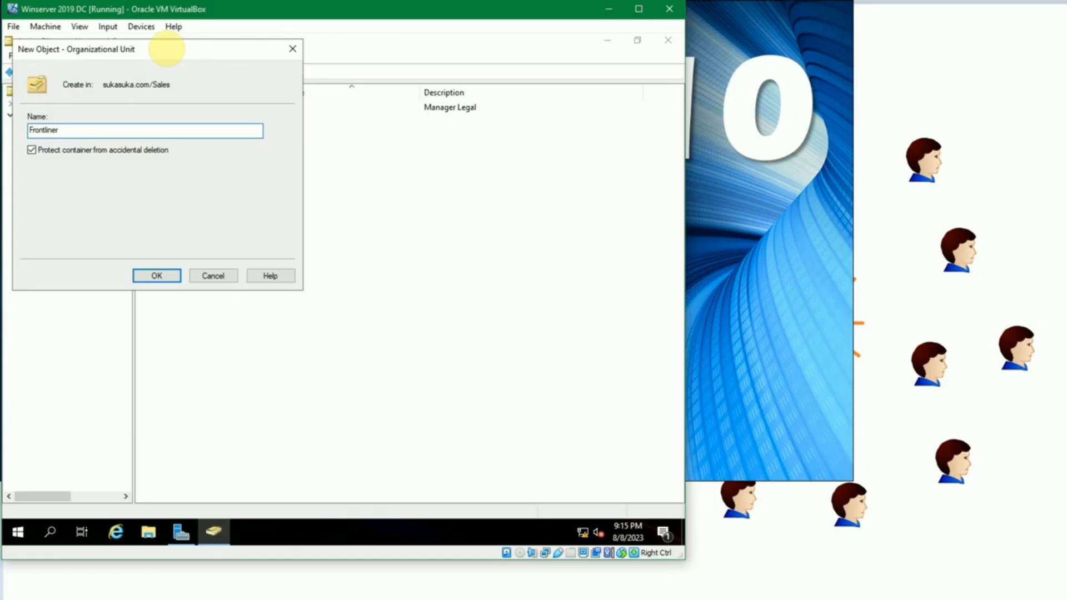
click(149, 277)
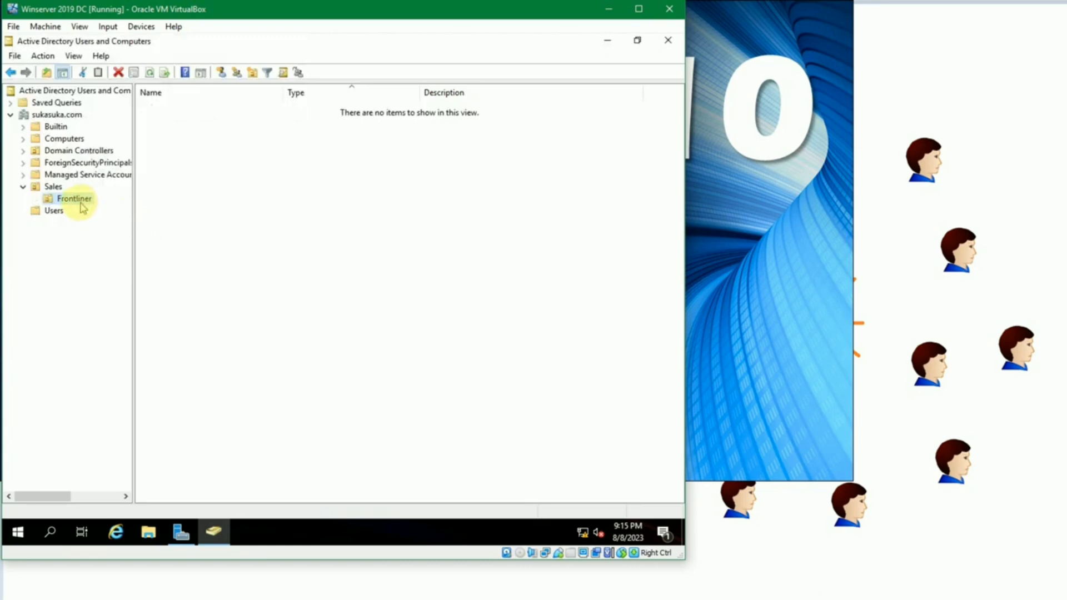
Step: Create a second organizational unit named Transaction inside Sales and list the contents of Sales
click(55, 189)
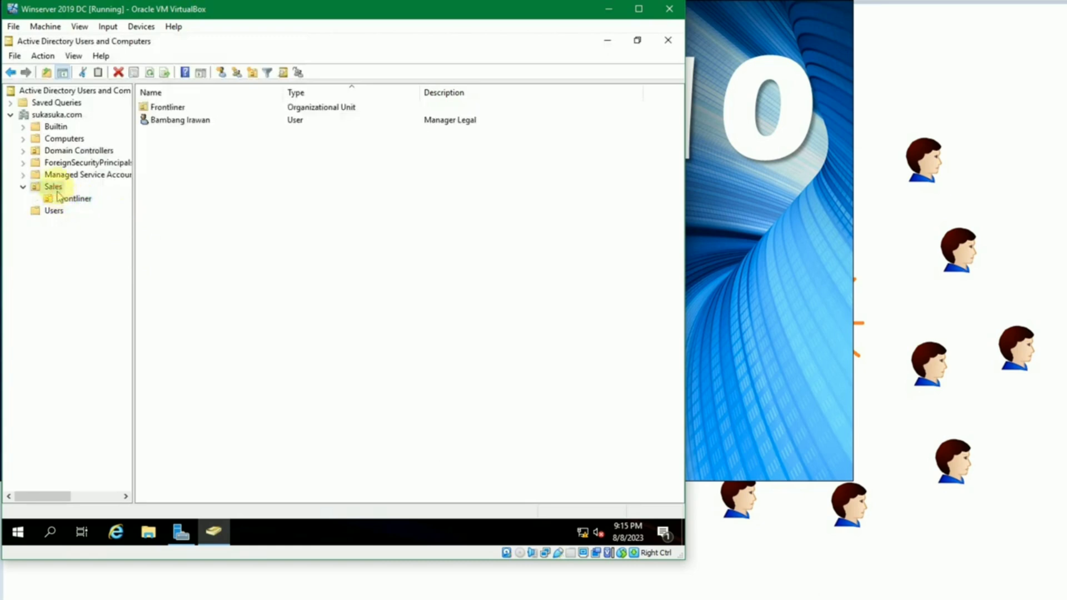
right_click(54, 186)
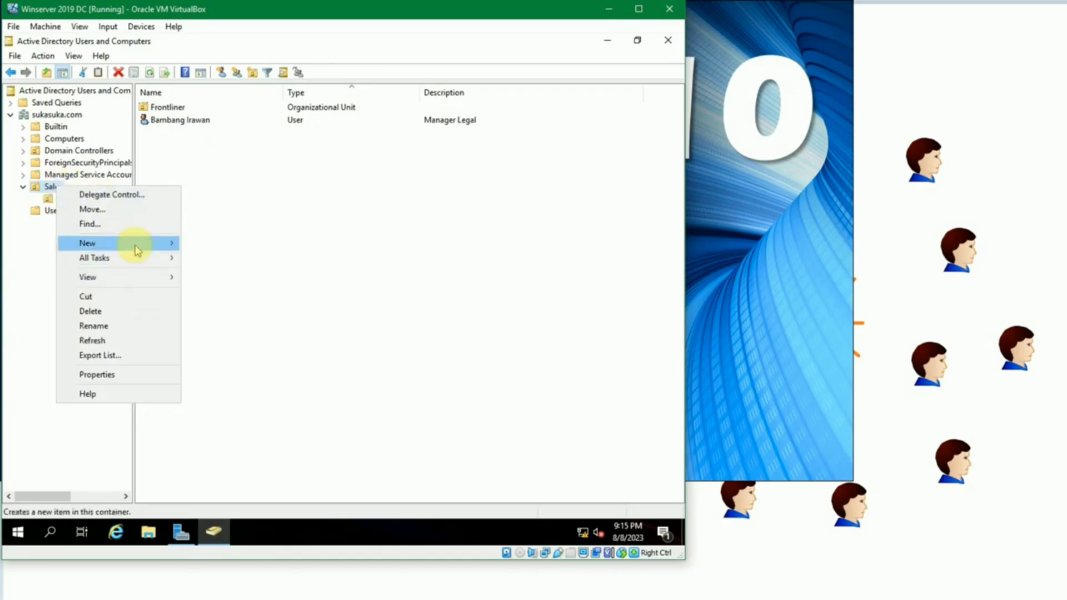
mouse_move(137, 250)
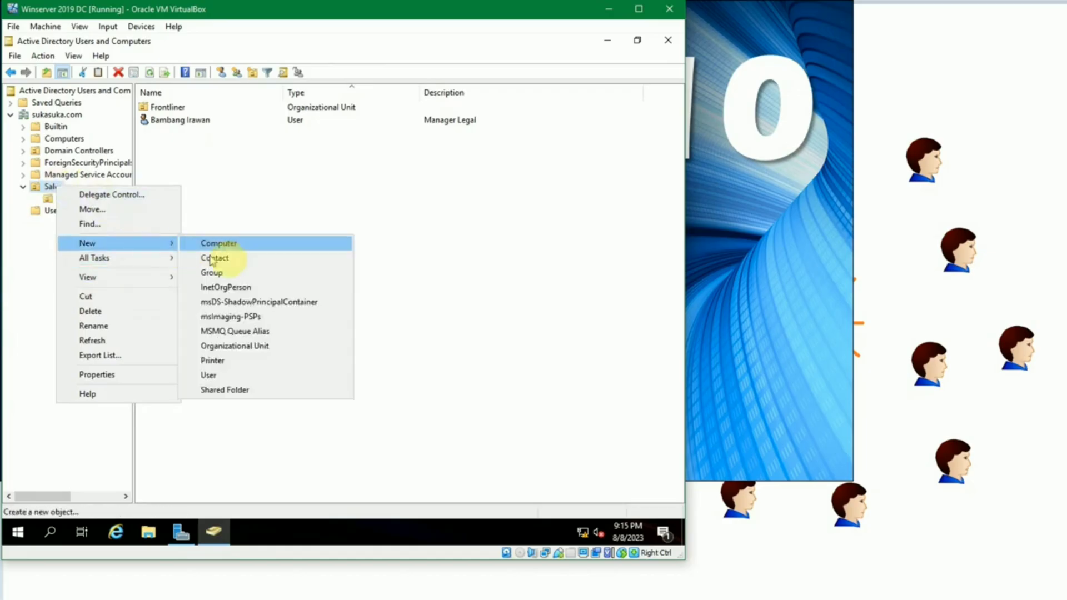
click(251, 347)
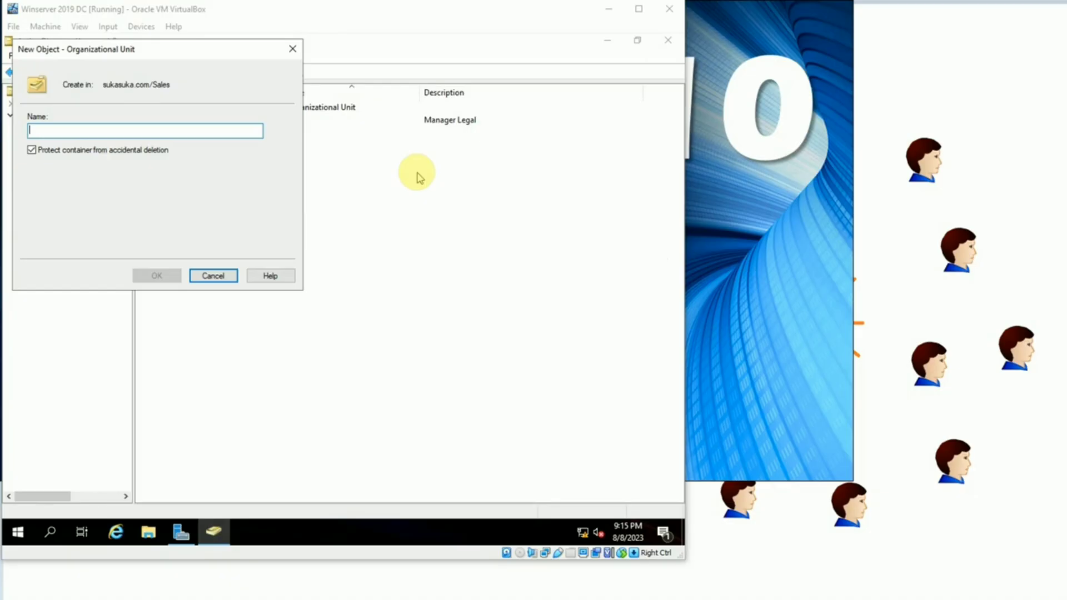
click(238, 132)
text(Transaction)
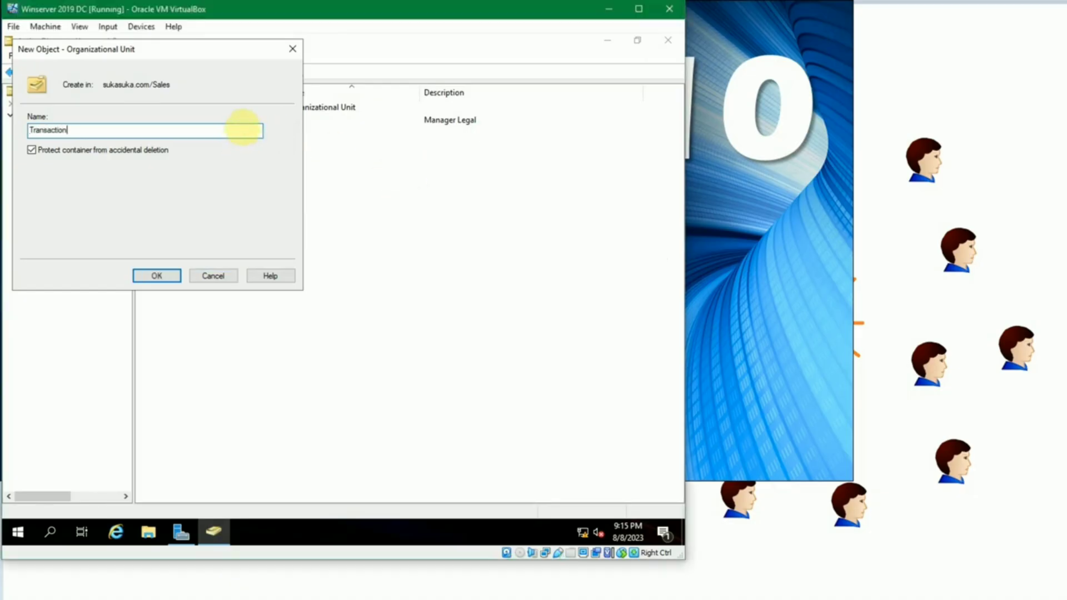
click(150, 274)
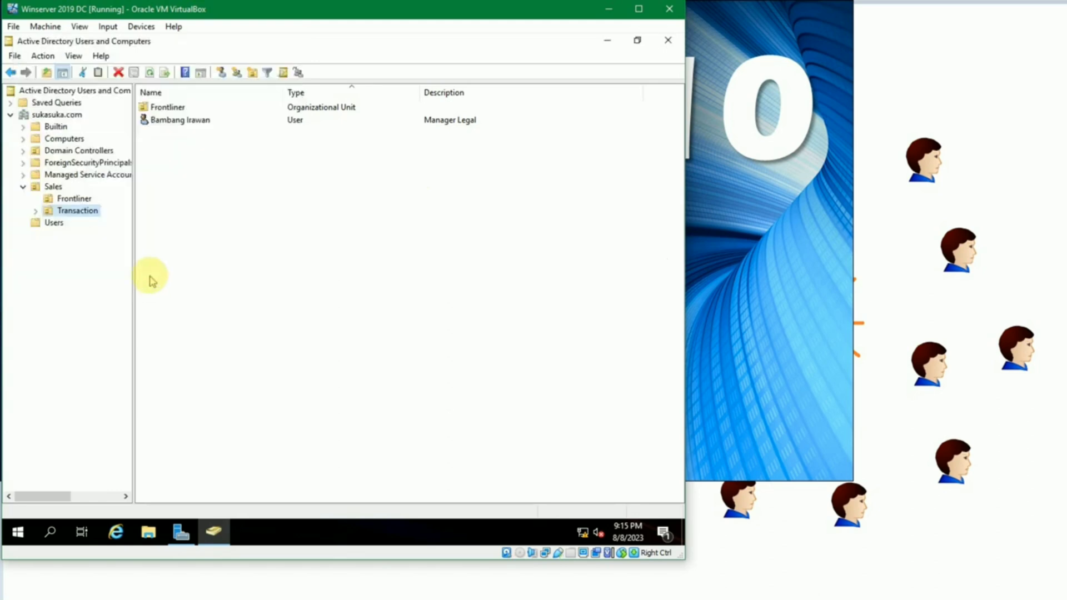
click(60, 188)
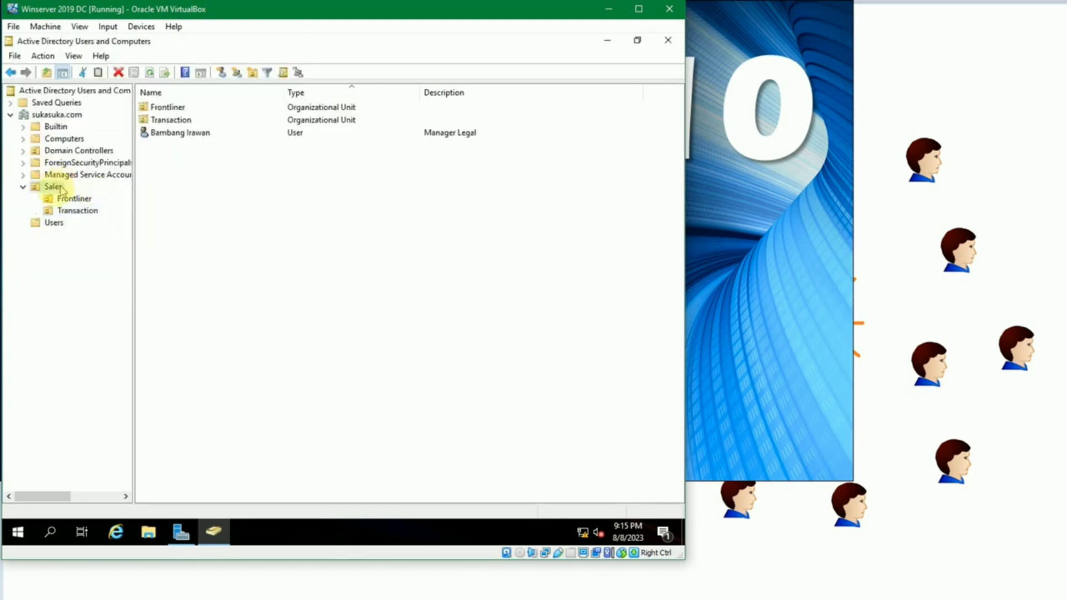
click(70, 201)
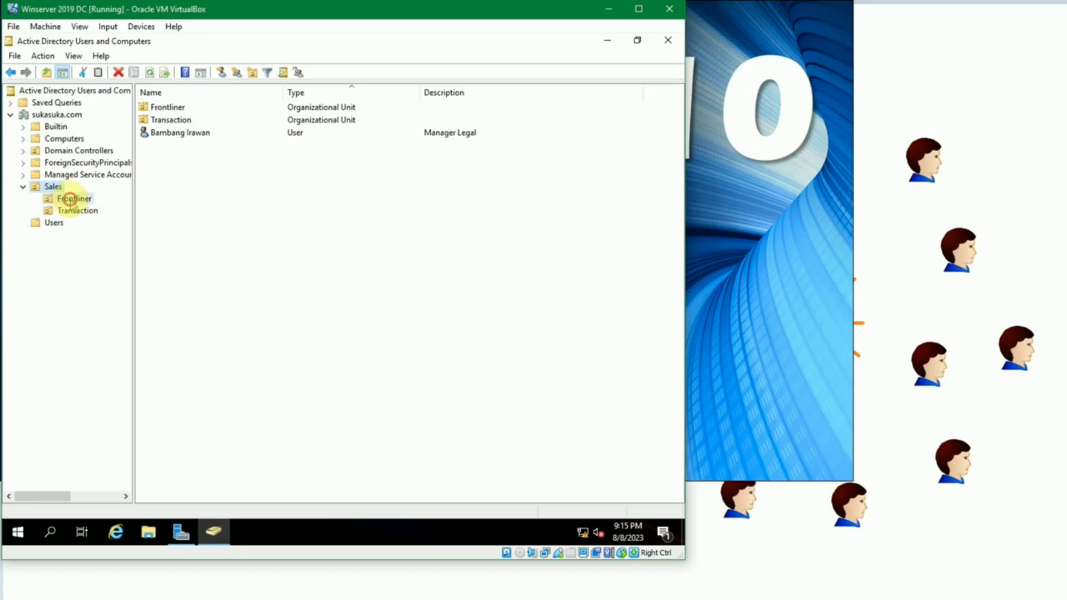
right_click(167, 176)
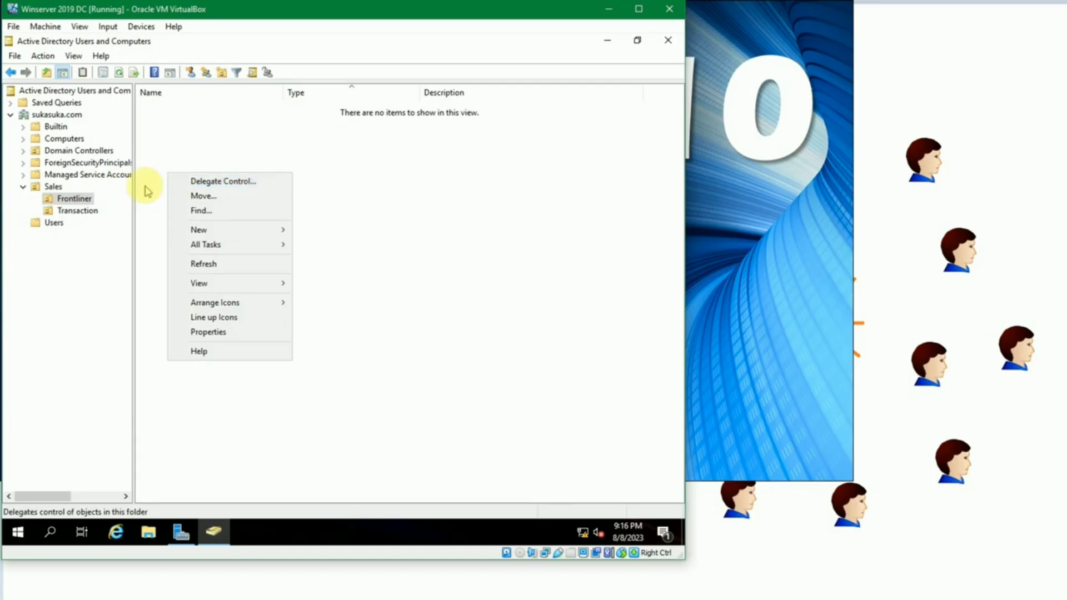
click(145, 186)
Step: Open the Users container and view the properties of the user account listed directly below Guest
click(54, 222)
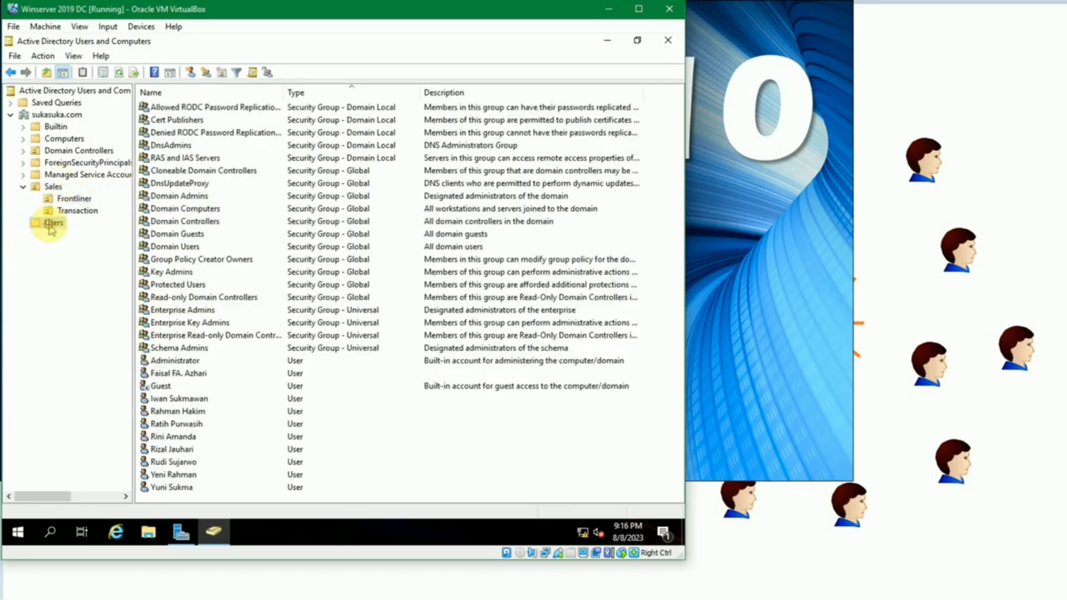
right_click(184, 398)
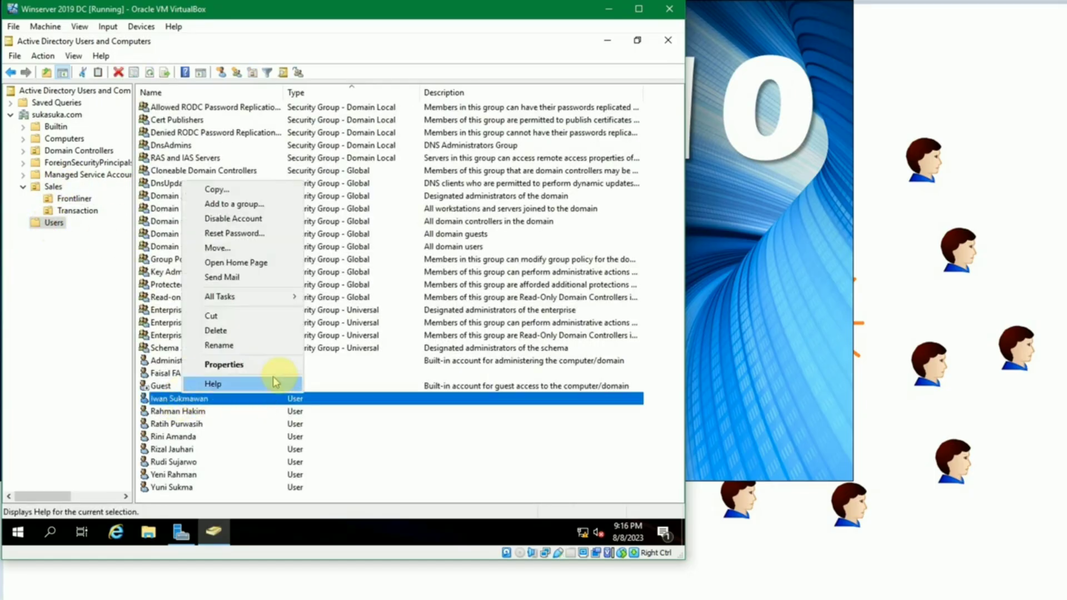
click(246, 367)
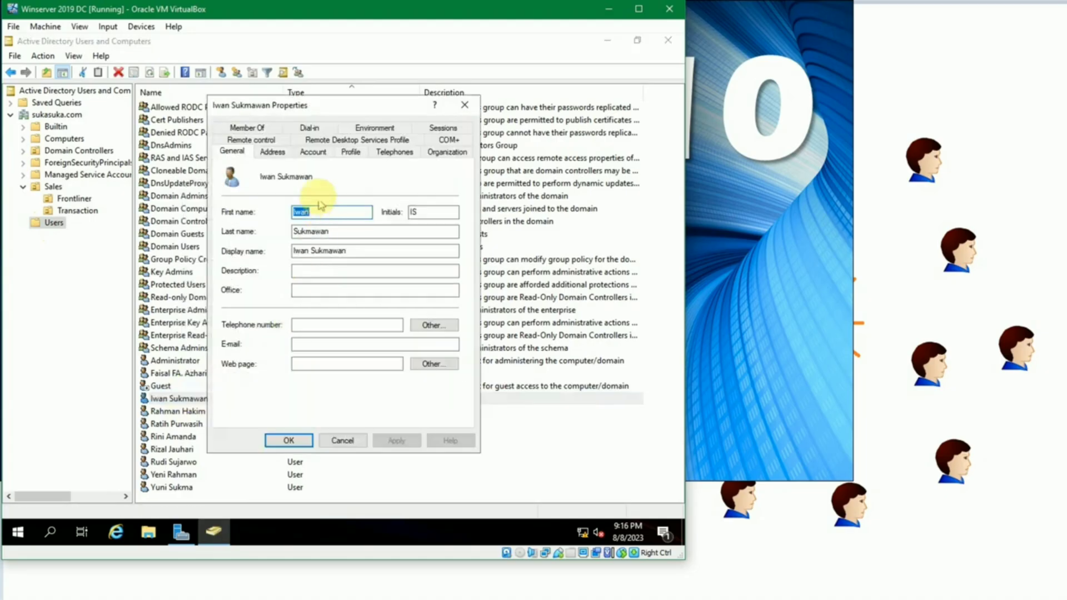
click(343, 440)
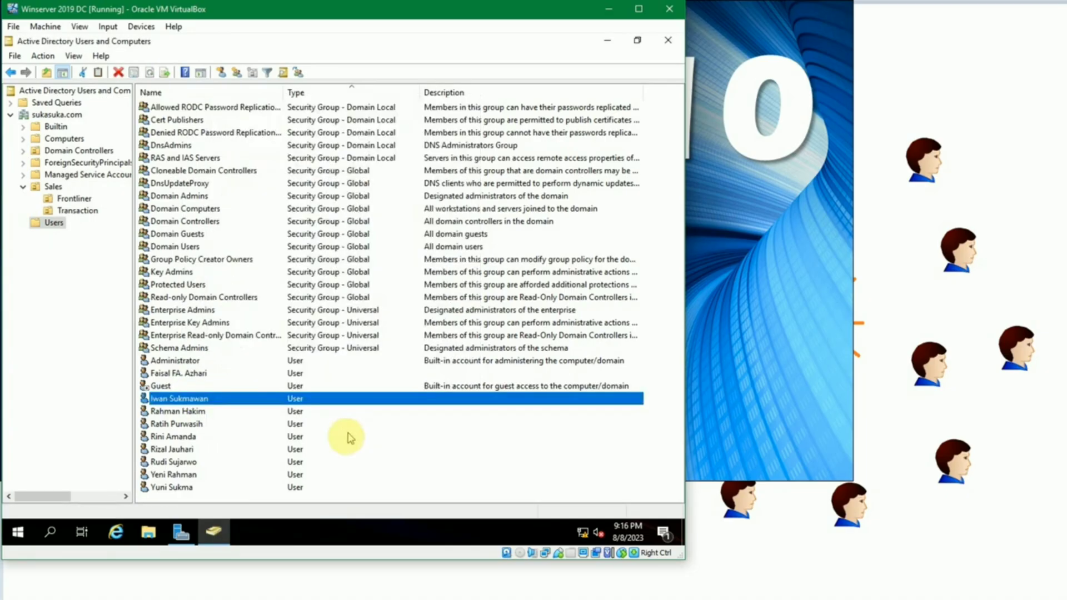
Step: Move the user account listed directly below Guest into the Frontliner organizational unit under Sales
right_click(239, 399)
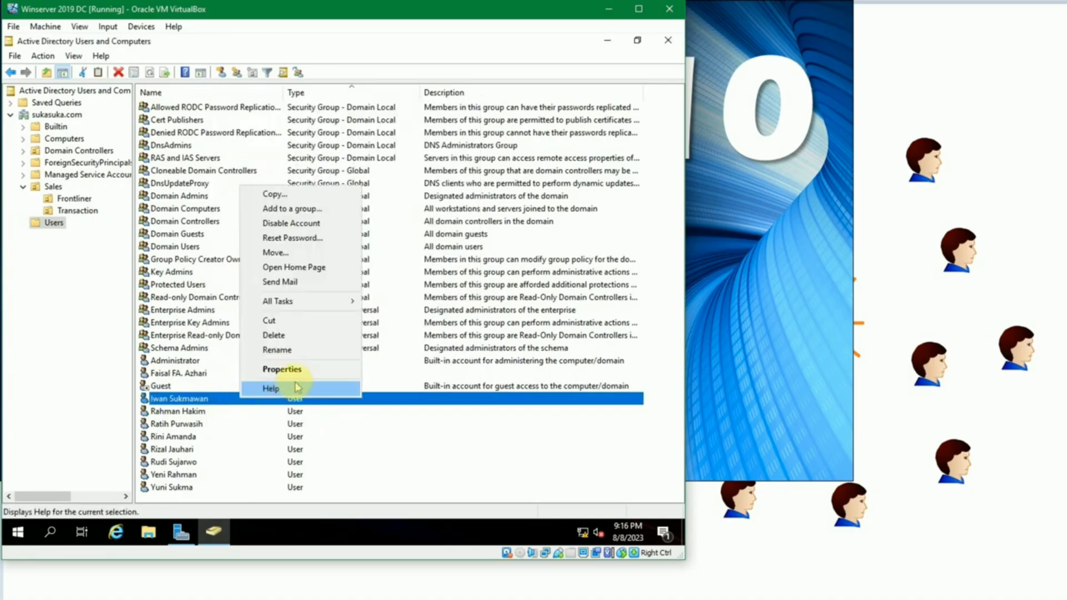
click(315, 253)
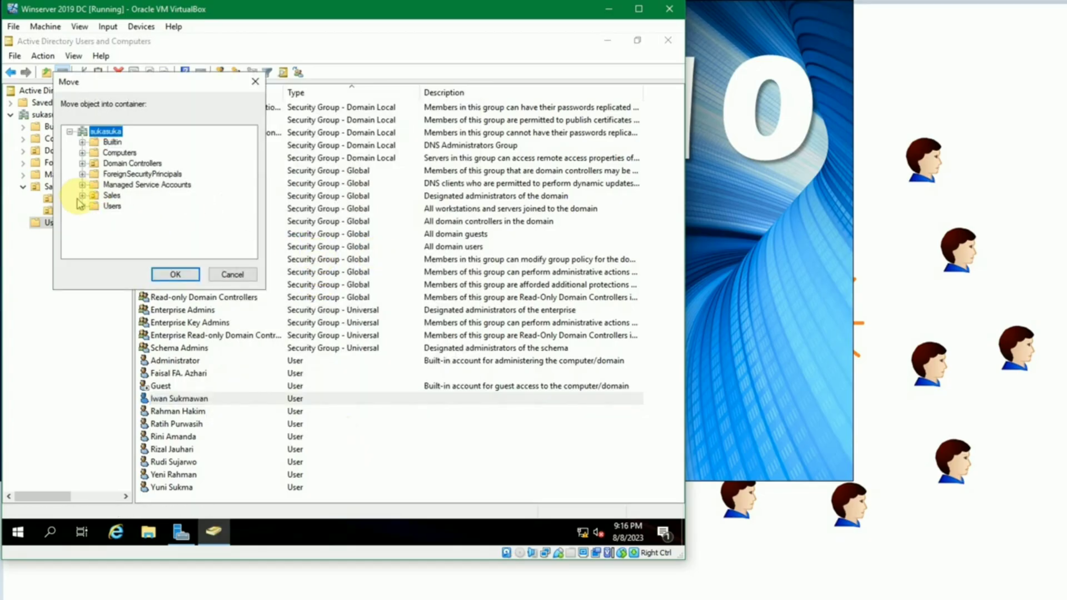
click(82, 195)
click(129, 207)
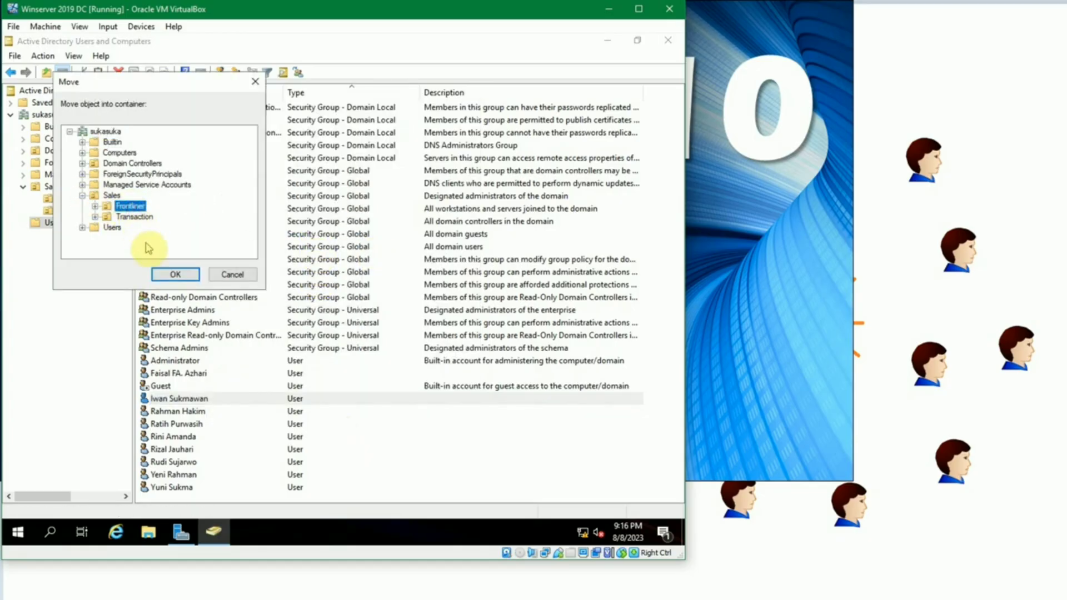
click(168, 274)
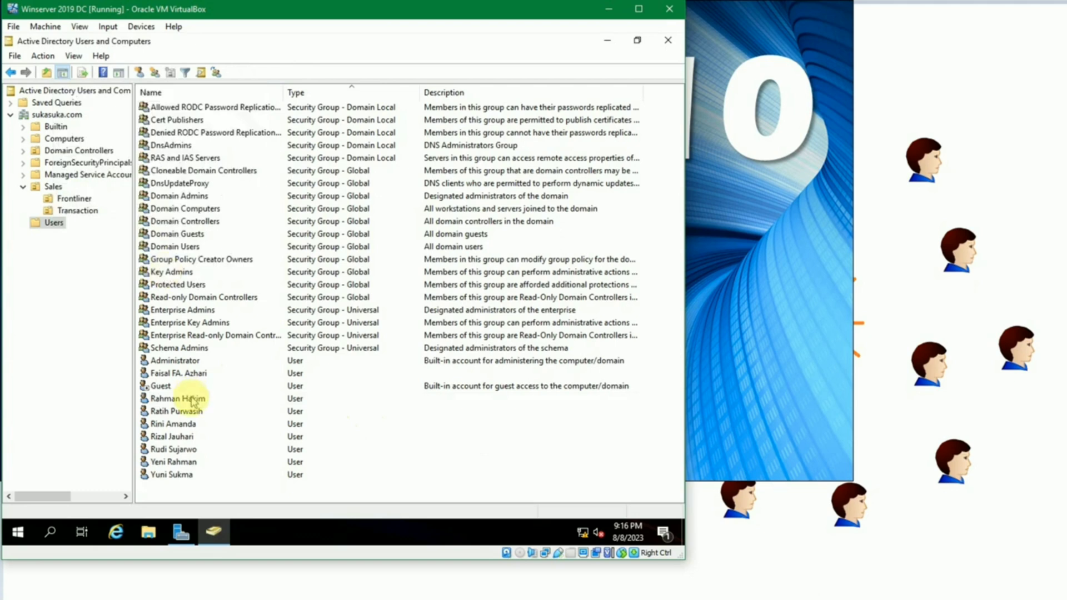
Step: Move the user account two rows below Guest into Transaction under Sales, and check the contents of Frontliner and Transaction
click(181, 412)
right_click(181, 411)
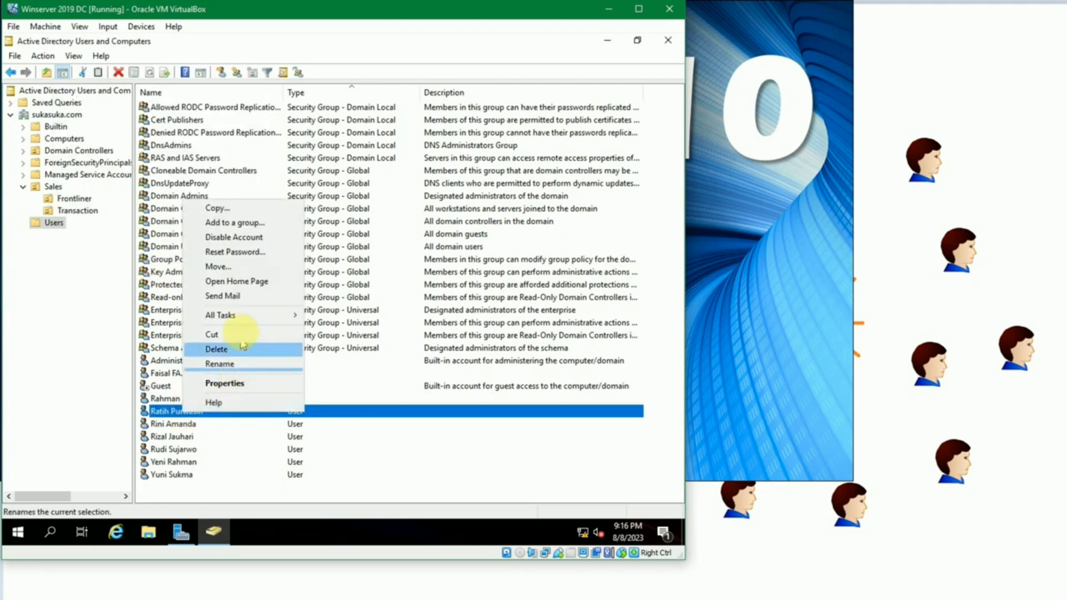
click(248, 269)
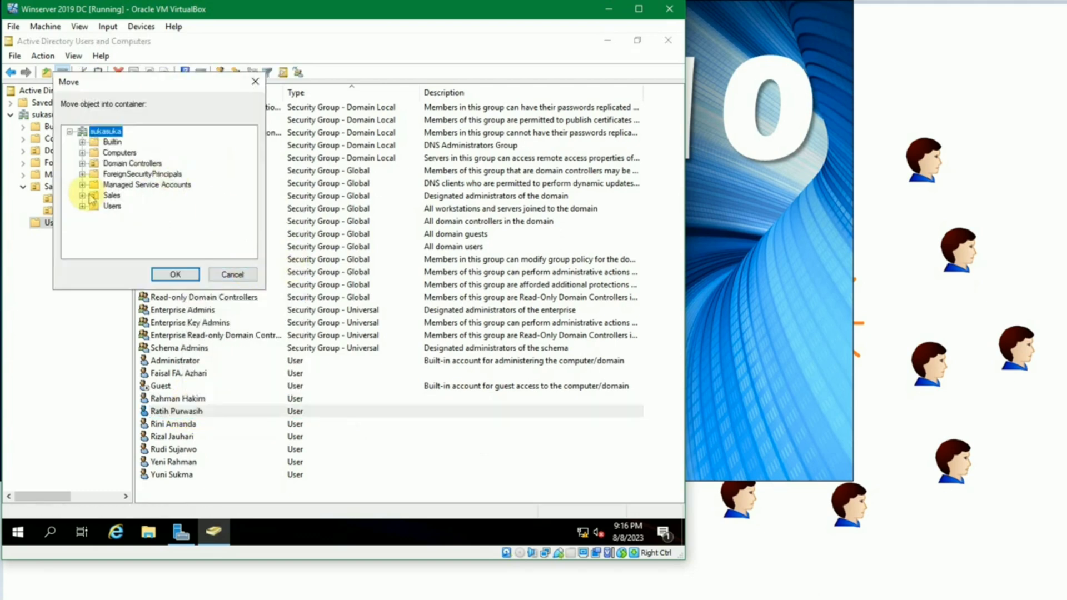
click(133, 217)
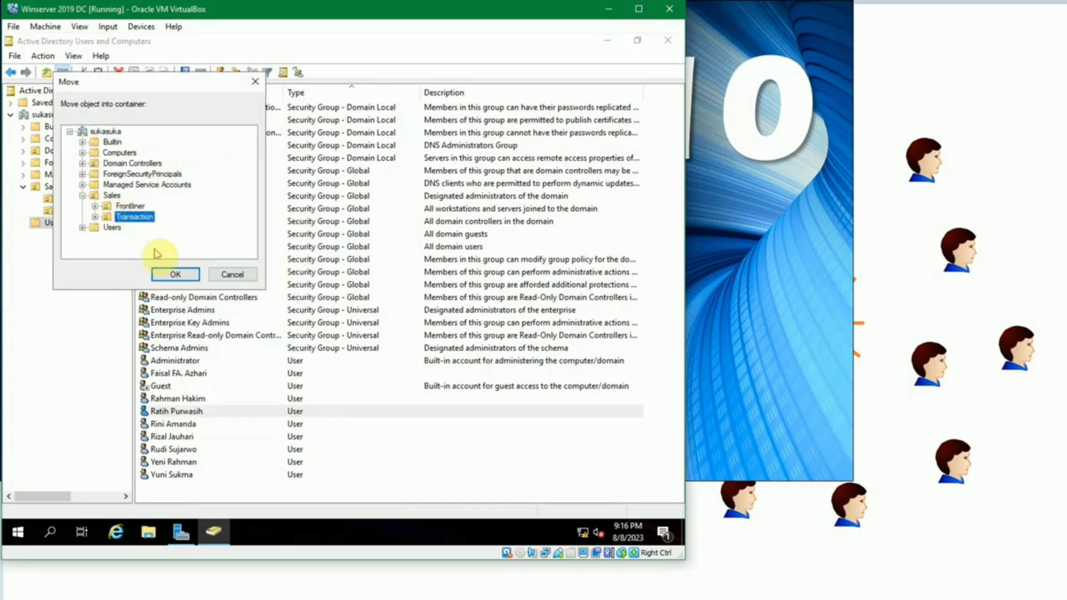
click(174, 275)
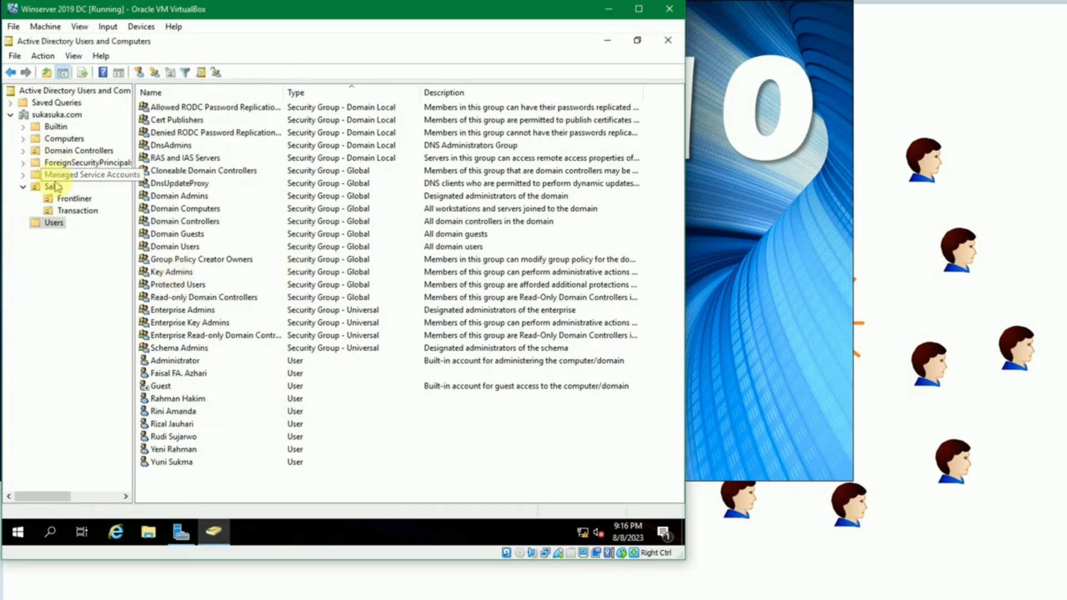
click(74, 199)
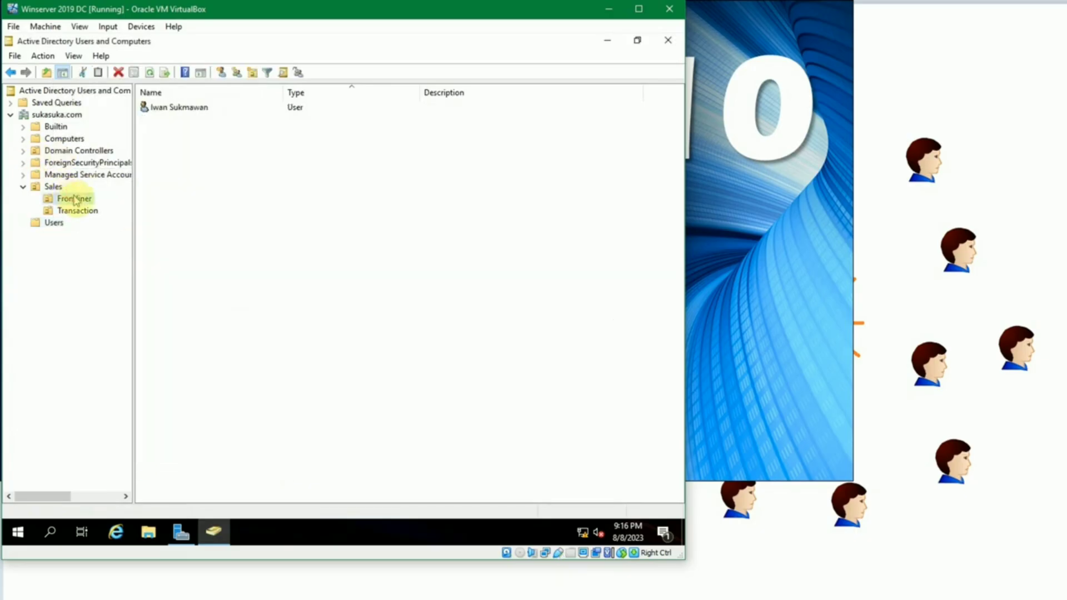
click(77, 212)
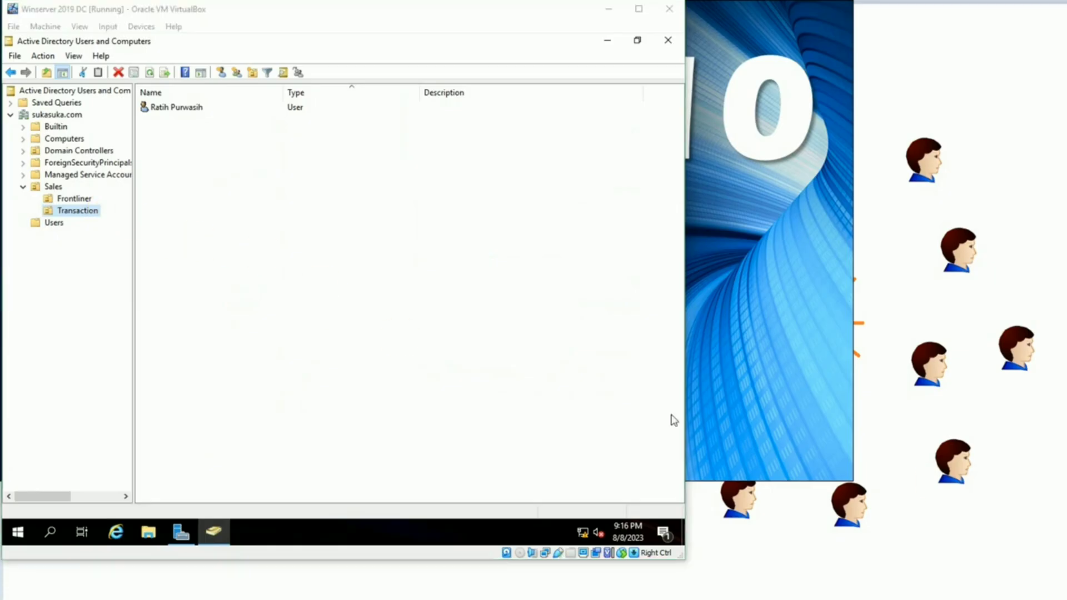
Step: Review the contents of the Sales organizational unit and its Frontliner sub-unit, including the user account described as Manager Legal
click(191, 202)
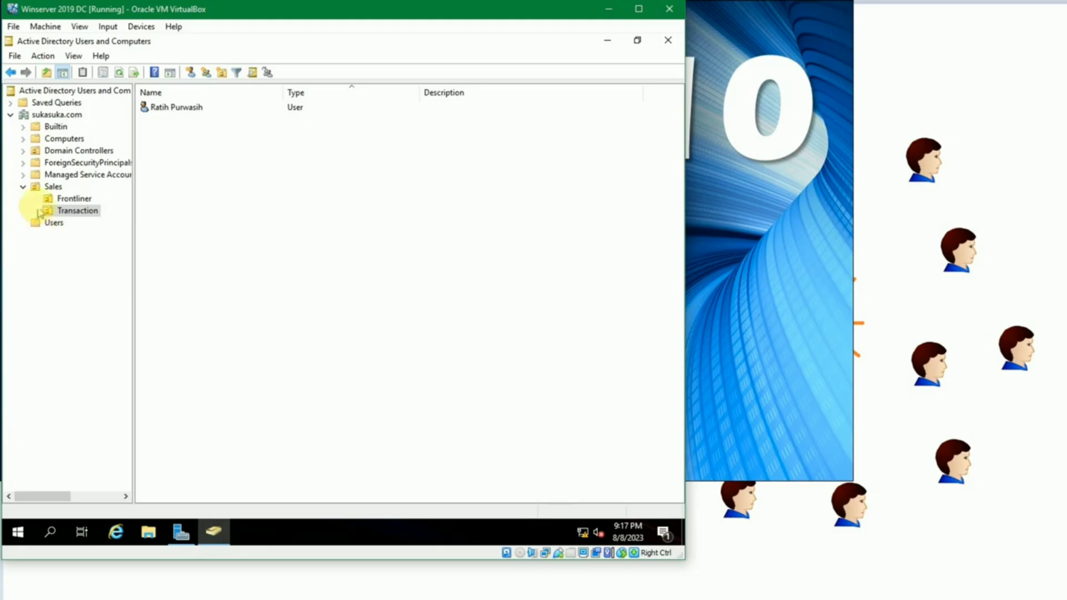
click(53, 186)
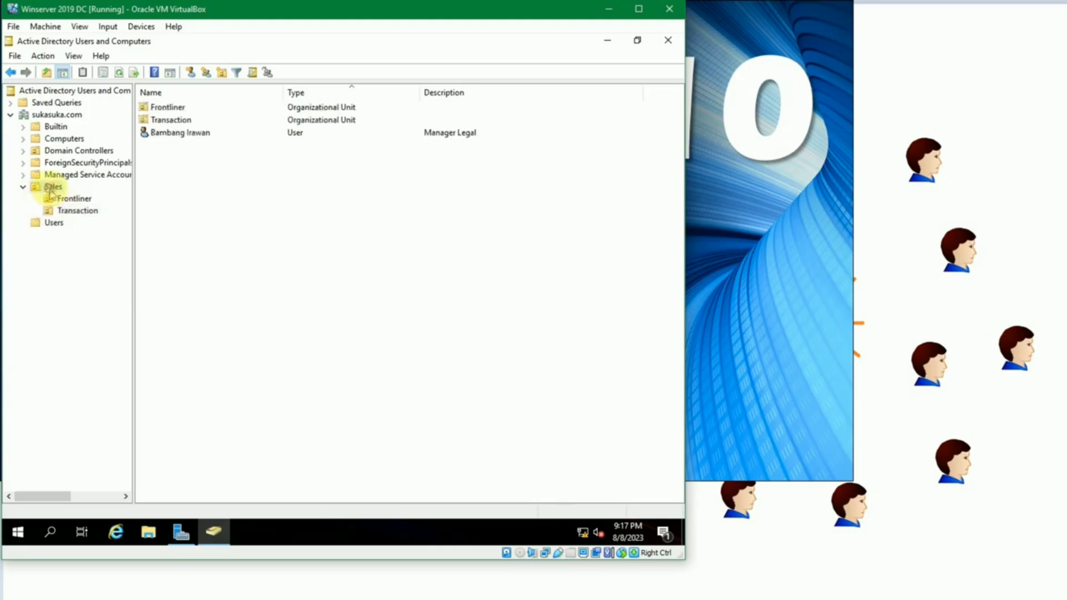
click(165, 135)
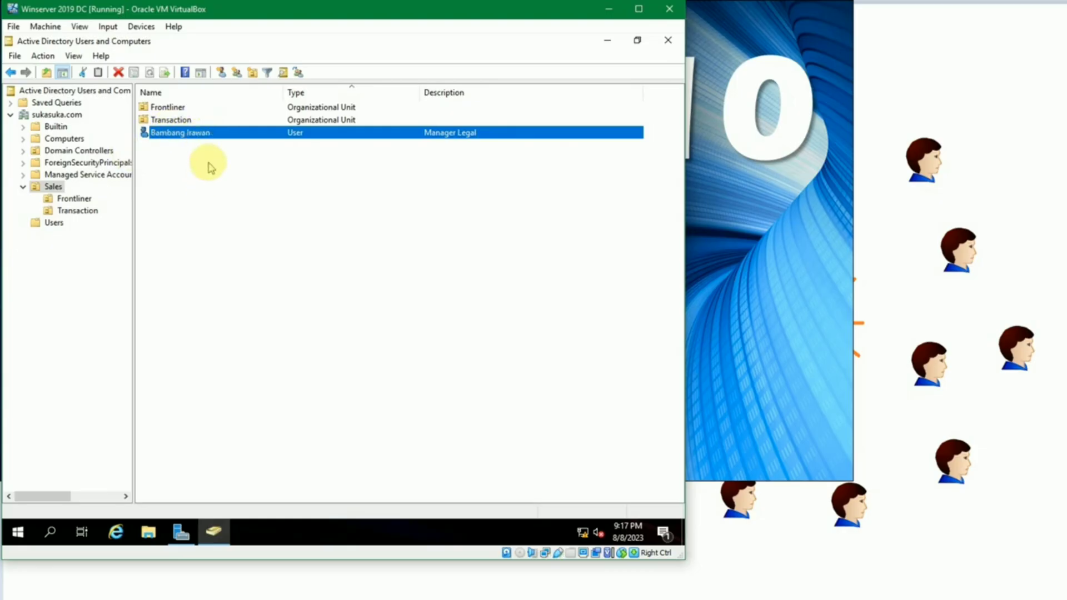
click(55, 189)
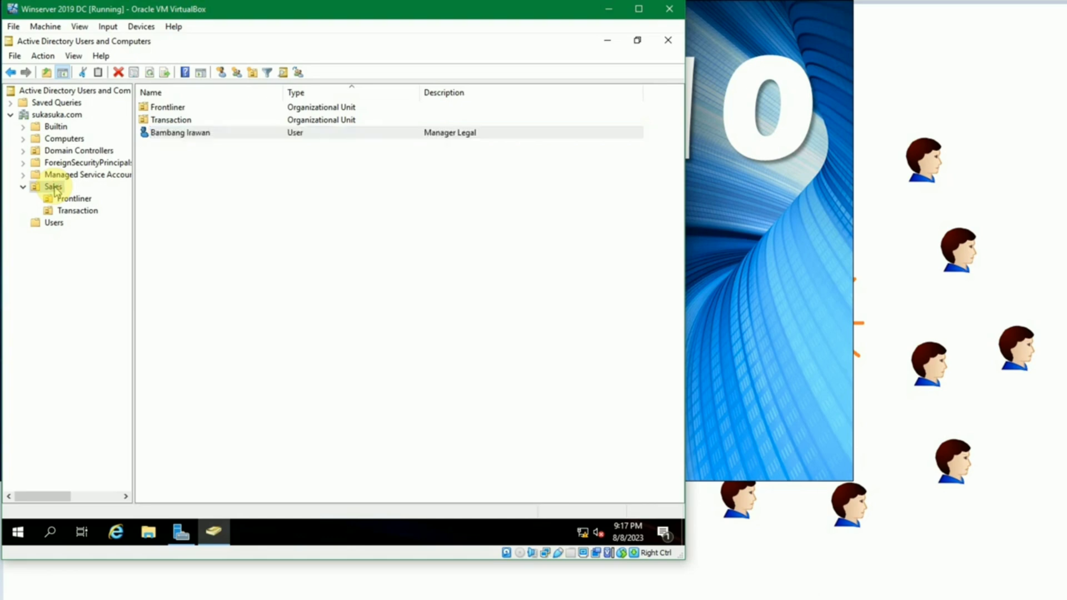
click(68, 198)
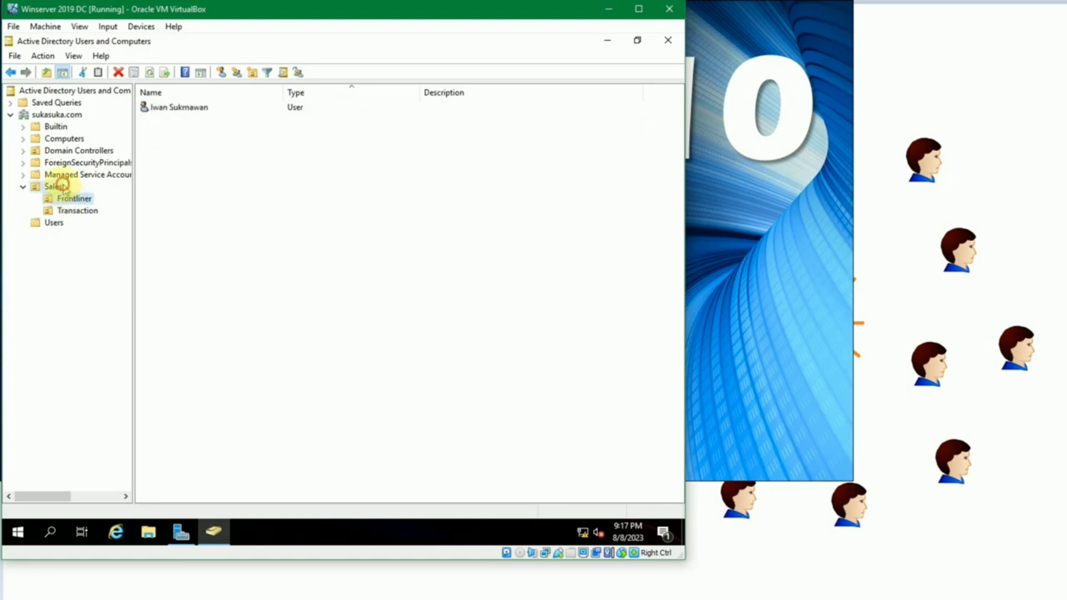
click(56, 187)
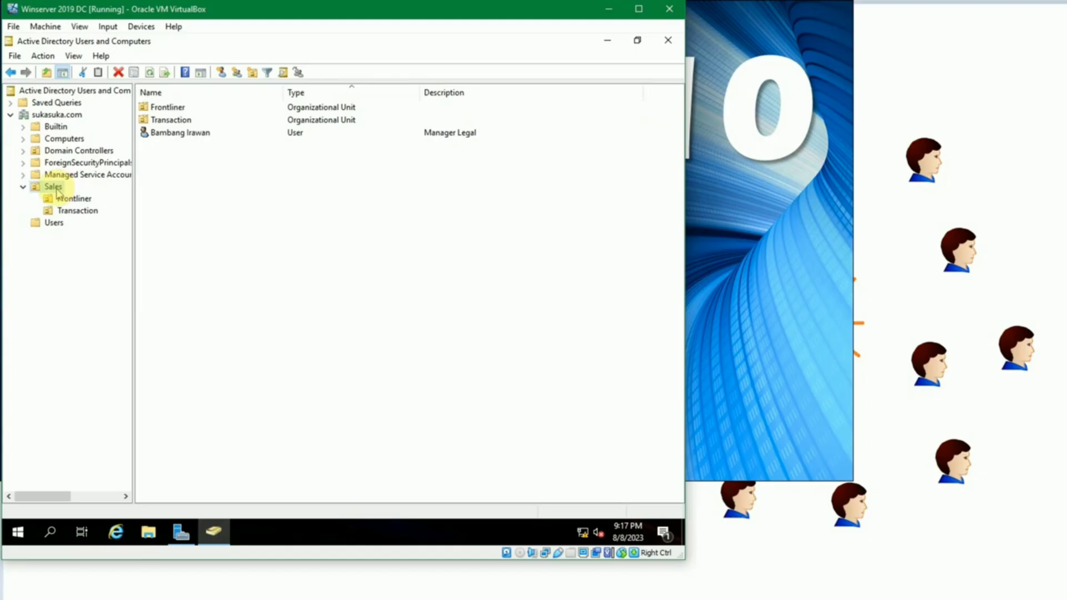
click(61, 199)
click(55, 188)
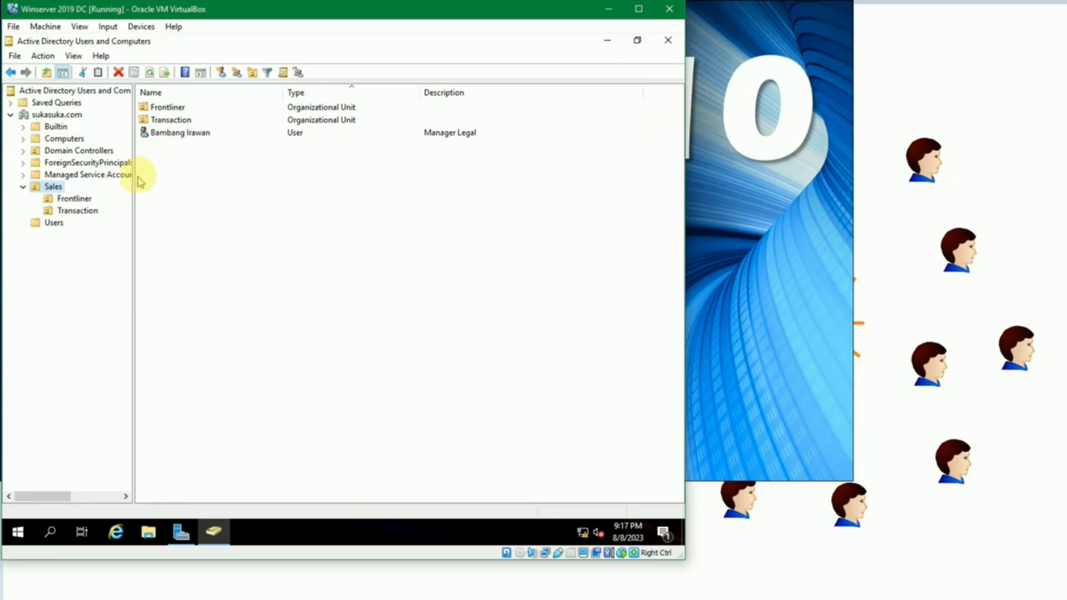
click(178, 137)
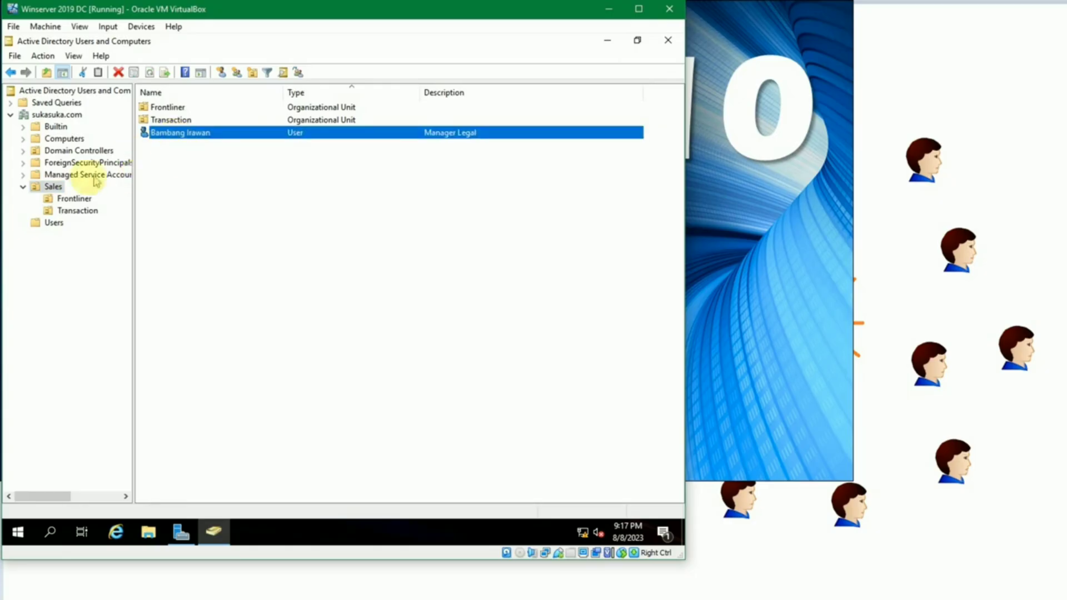
click(54, 187)
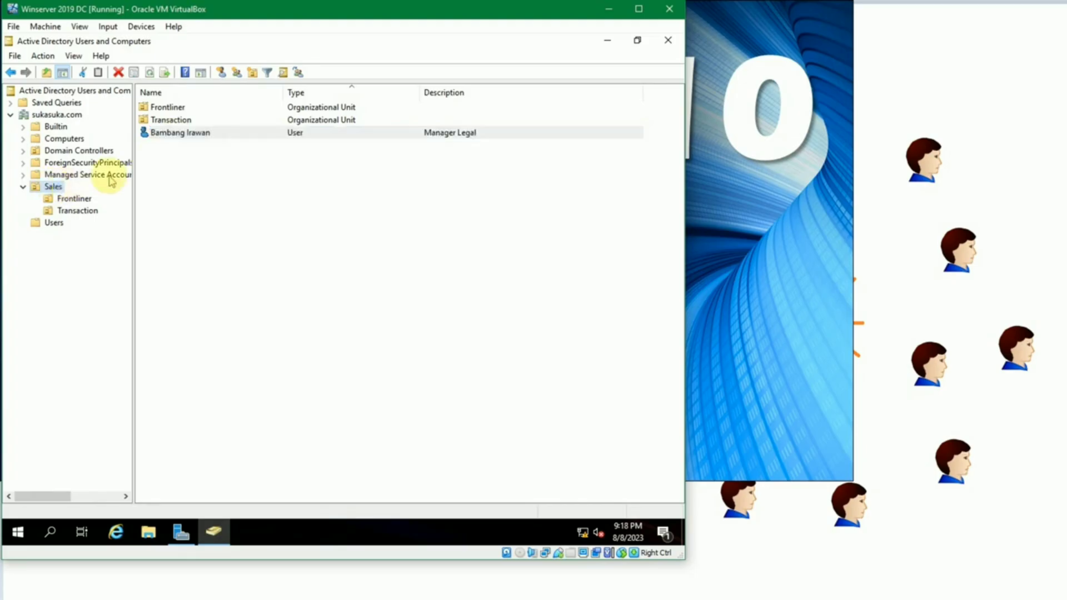
click(166, 135)
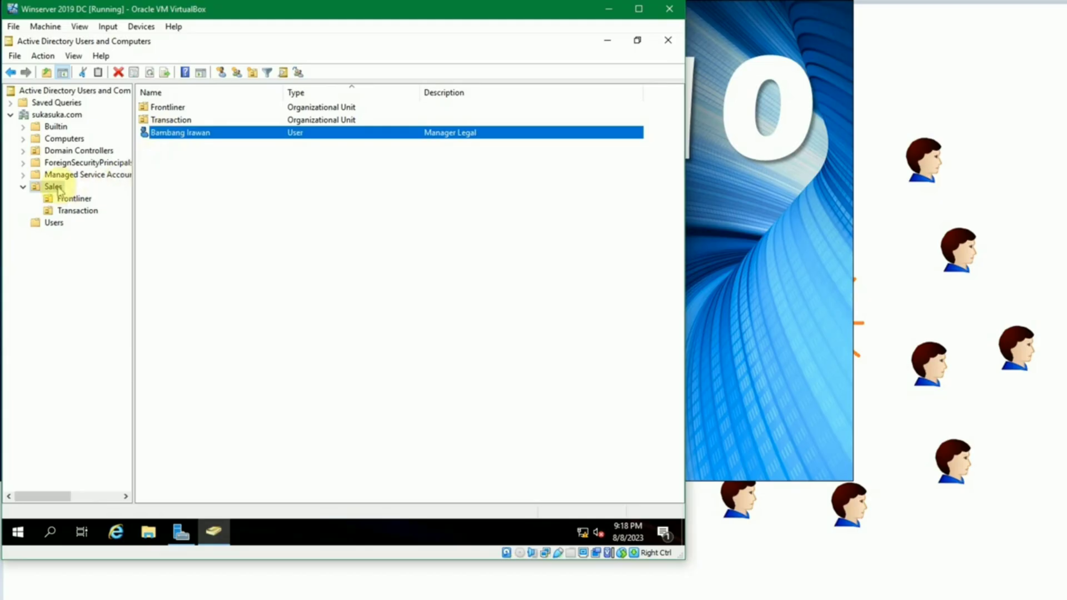
click(174, 165)
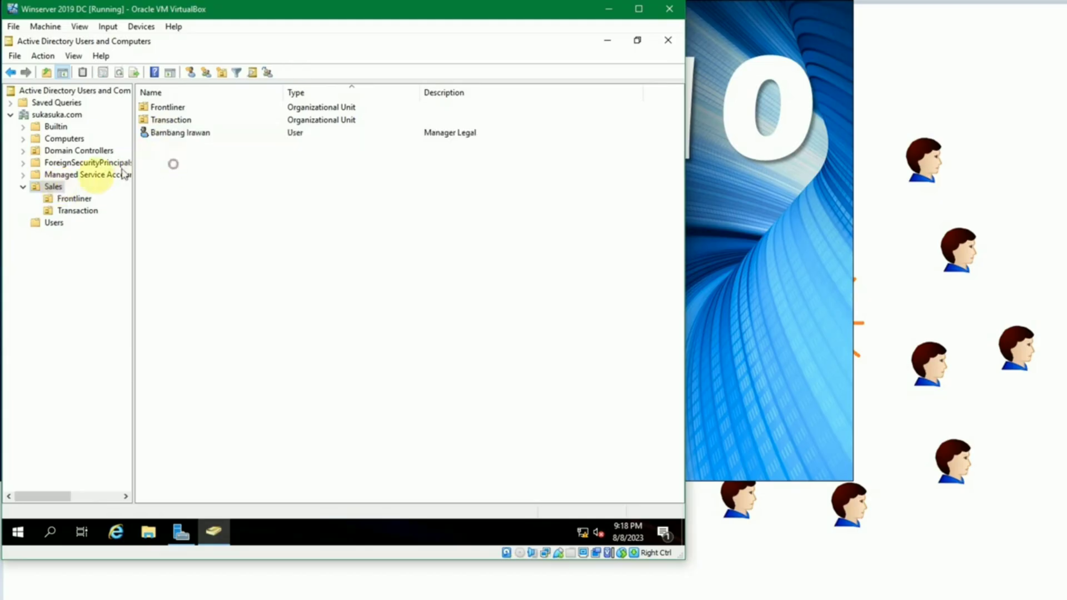
Step: Start delegating control of the Sales organizational unit and add the Manager Legal user account as the delegate, checking the entered name
right_click(57, 188)
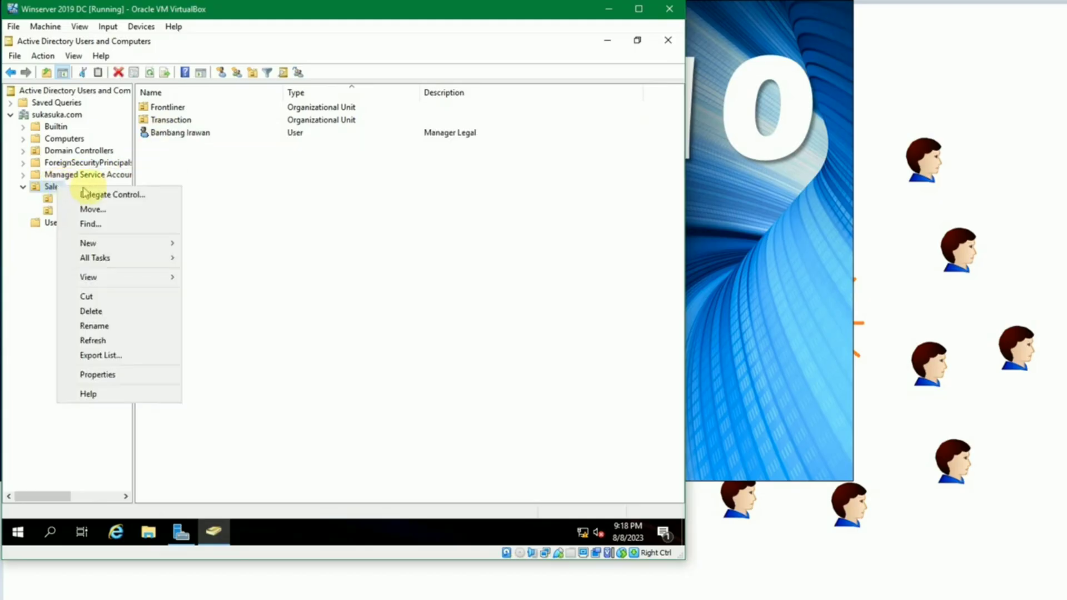
click(123, 195)
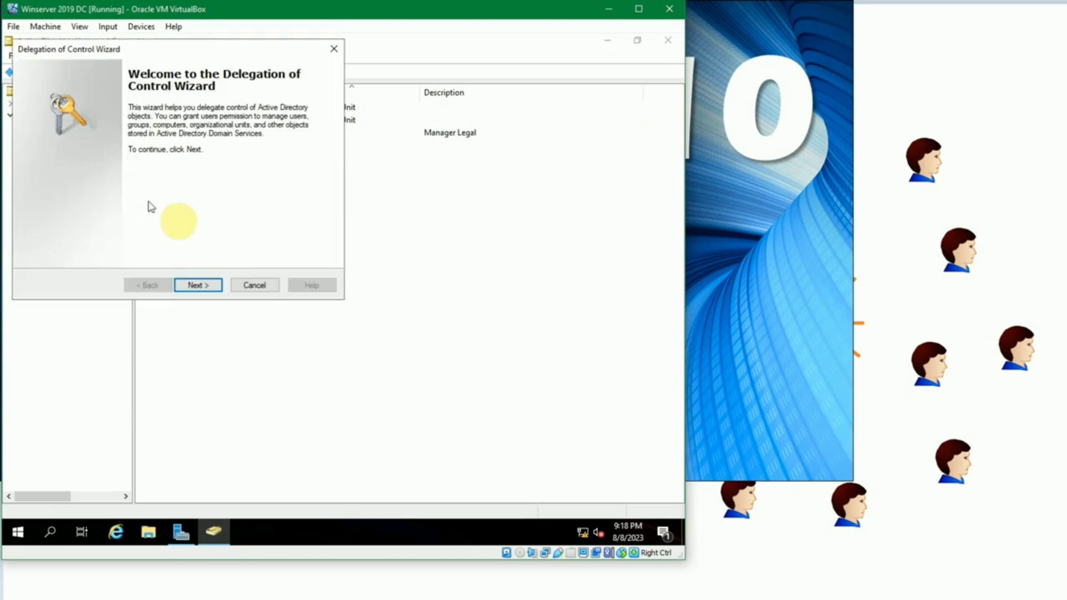
click(198, 285)
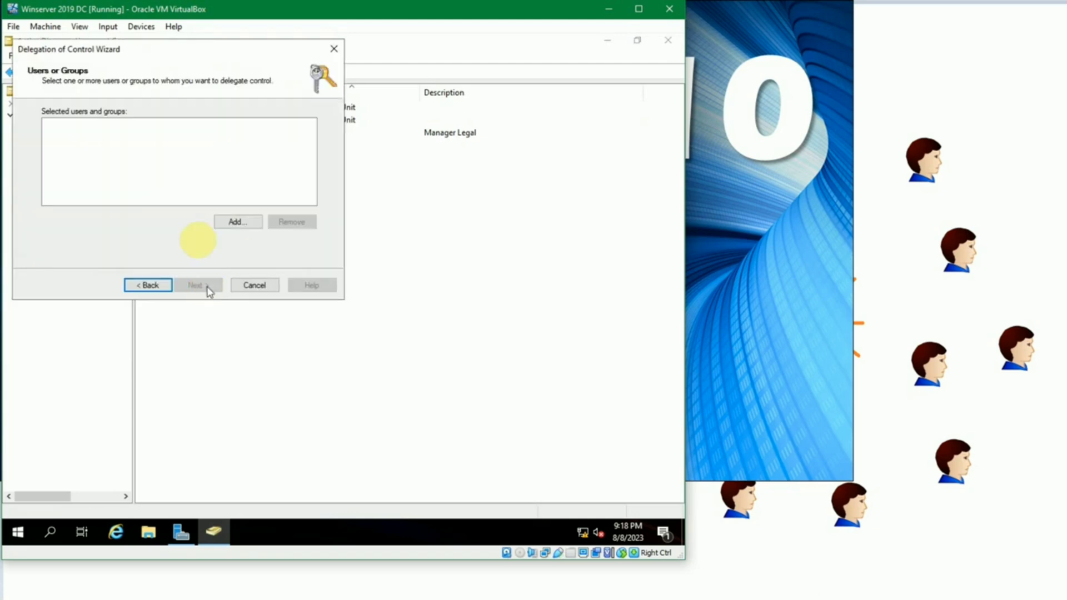
click(236, 221)
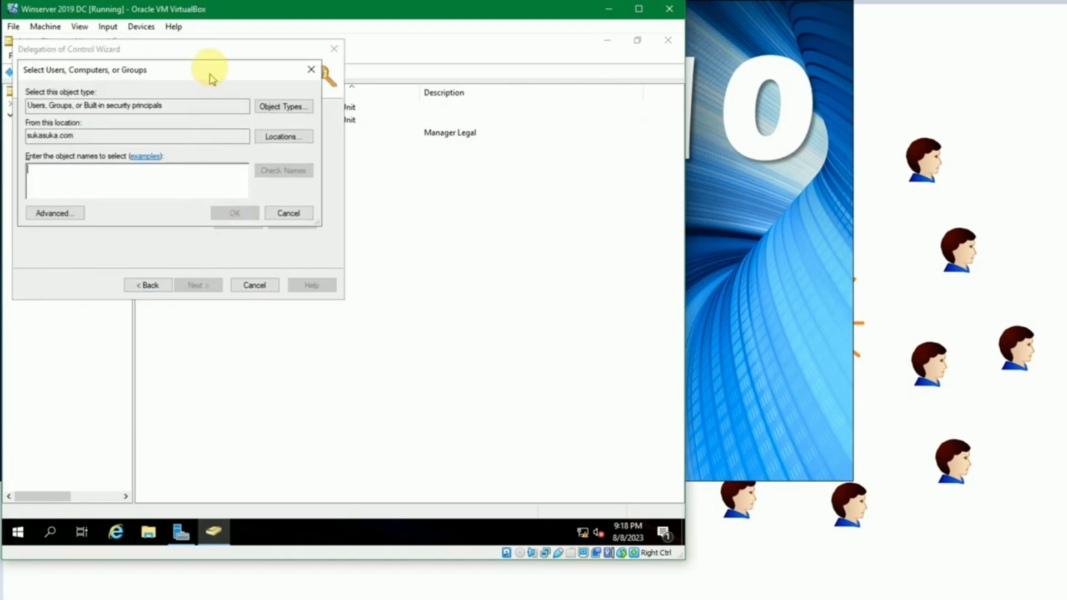
click(454, 170)
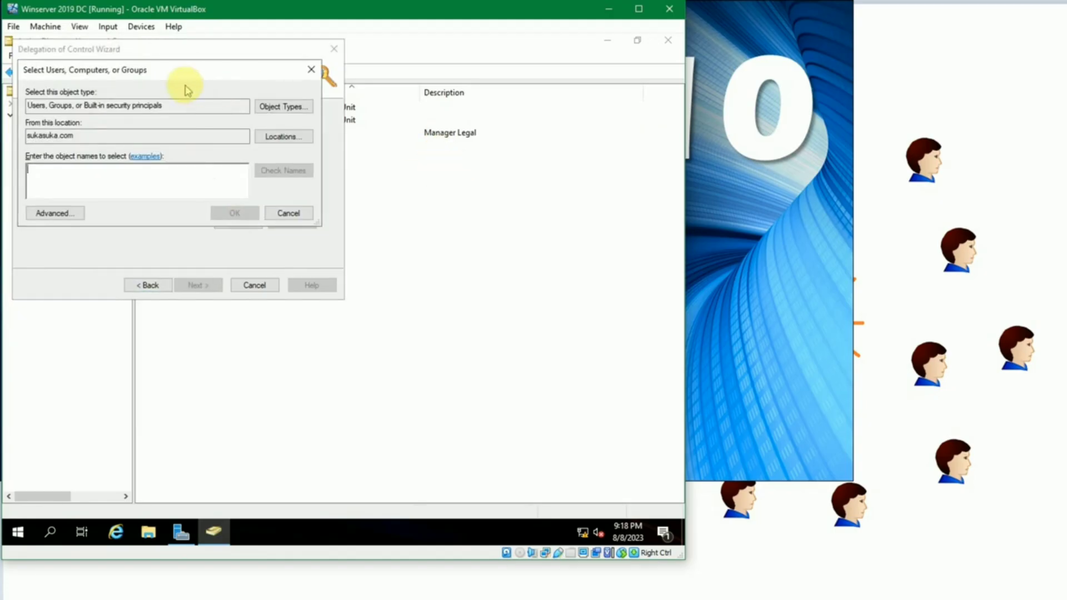
text(bambang)
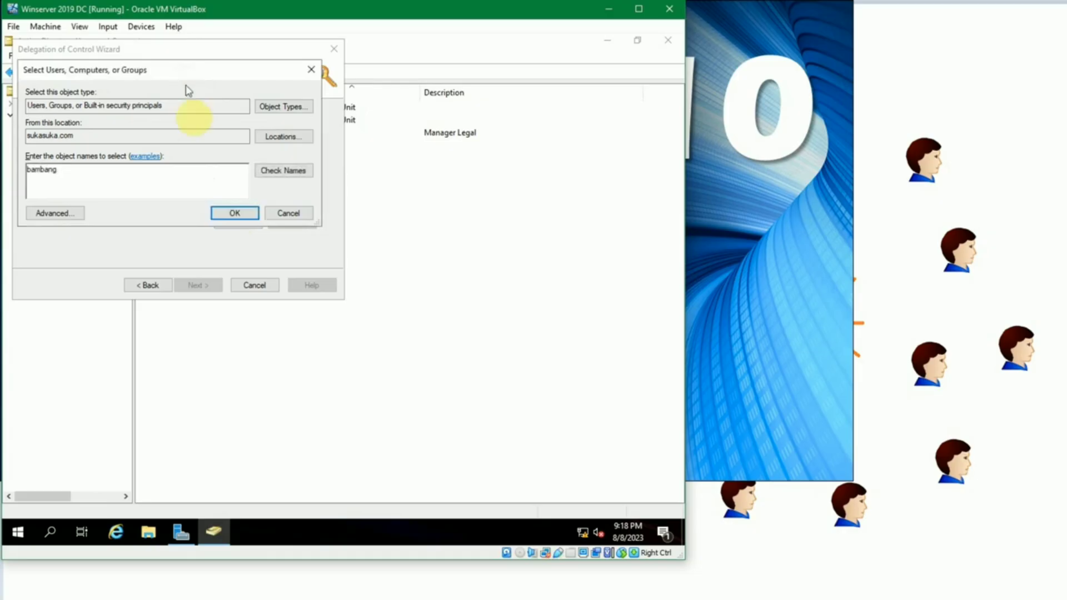
click(266, 172)
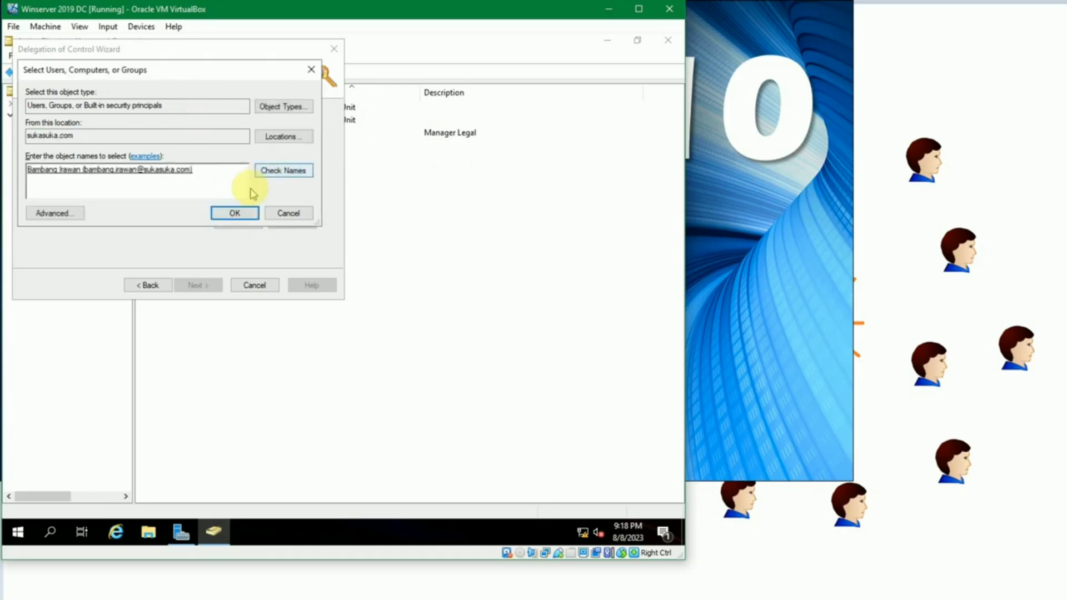
click(236, 215)
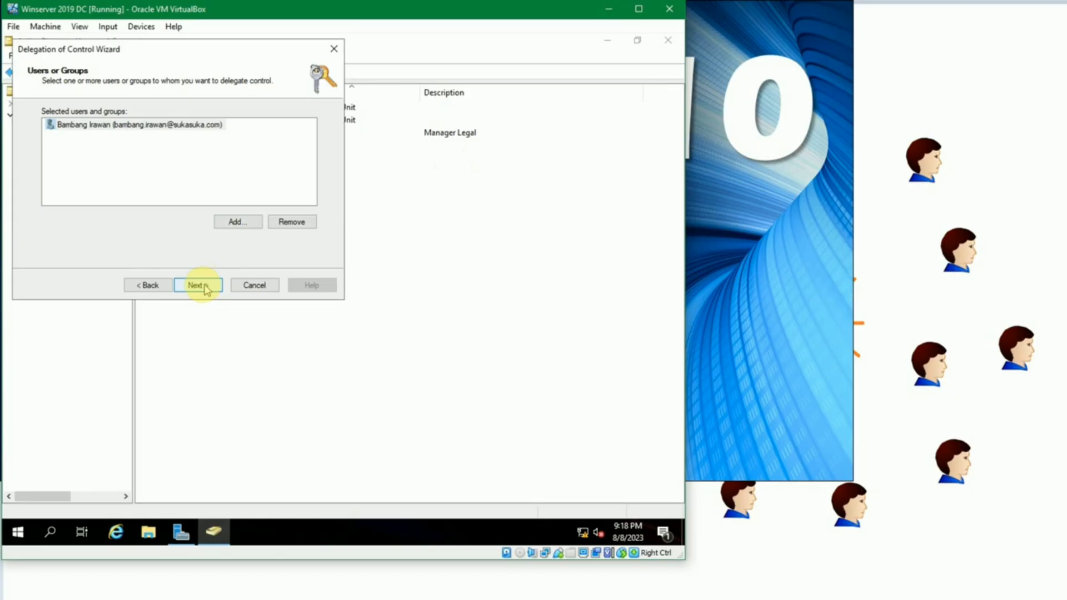
click(257, 224)
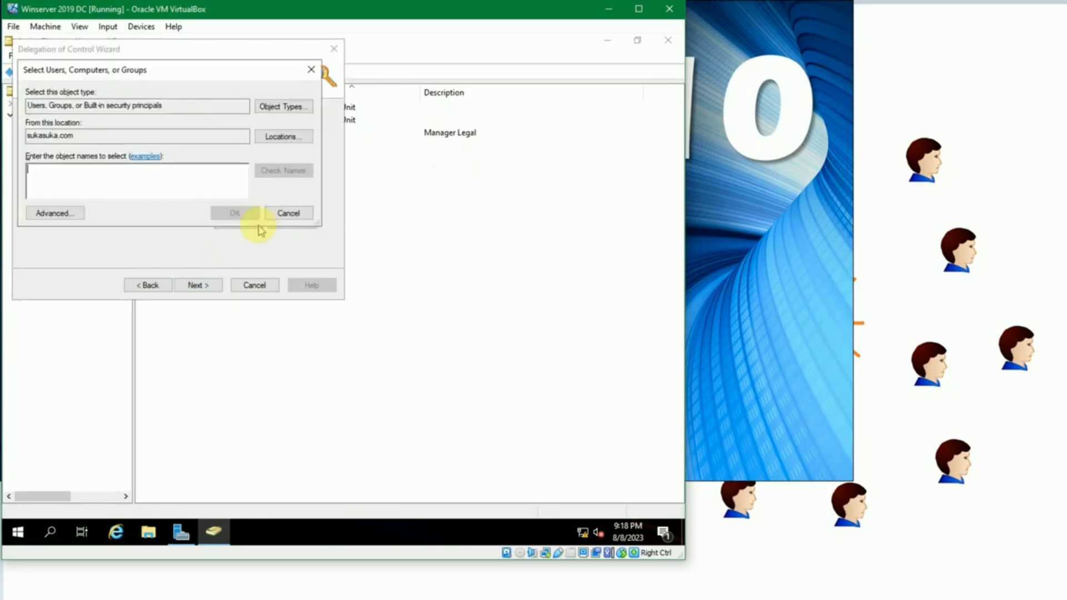
click(284, 213)
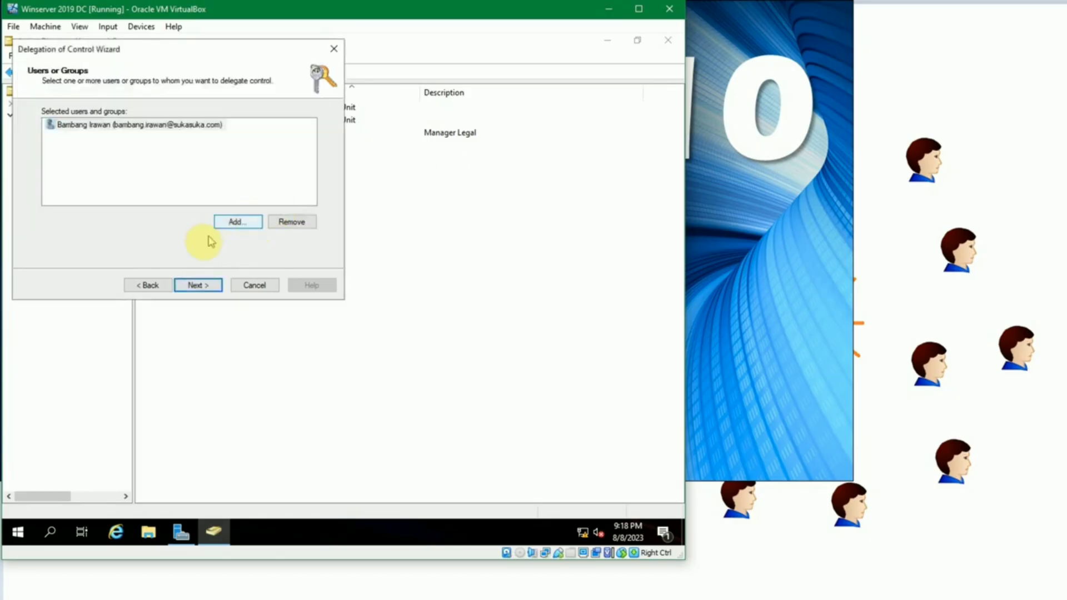
click(201, 285)
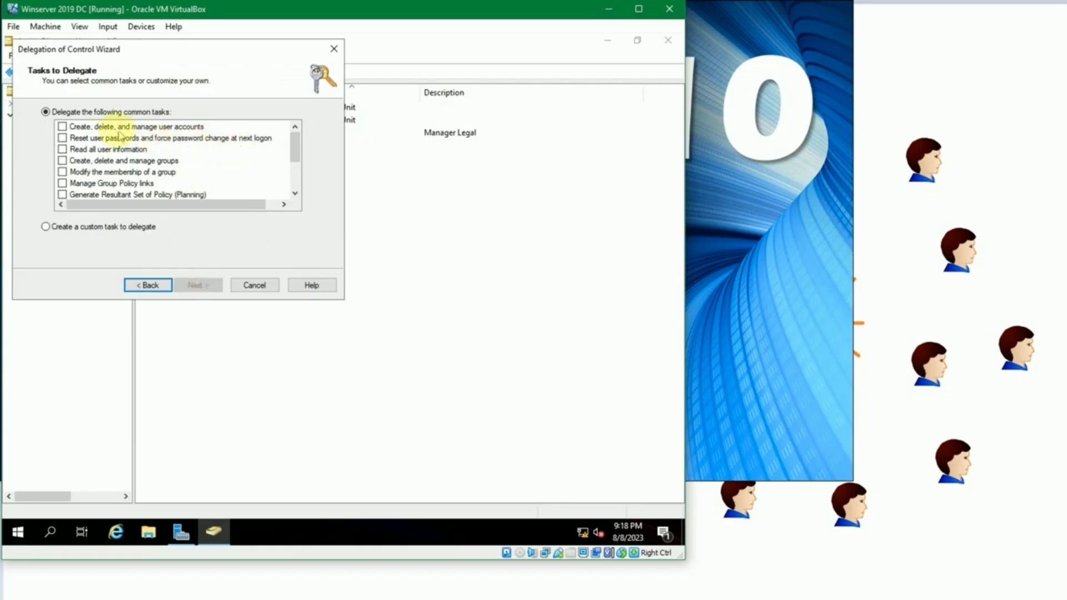
click(62, 127)
click(63, 127)
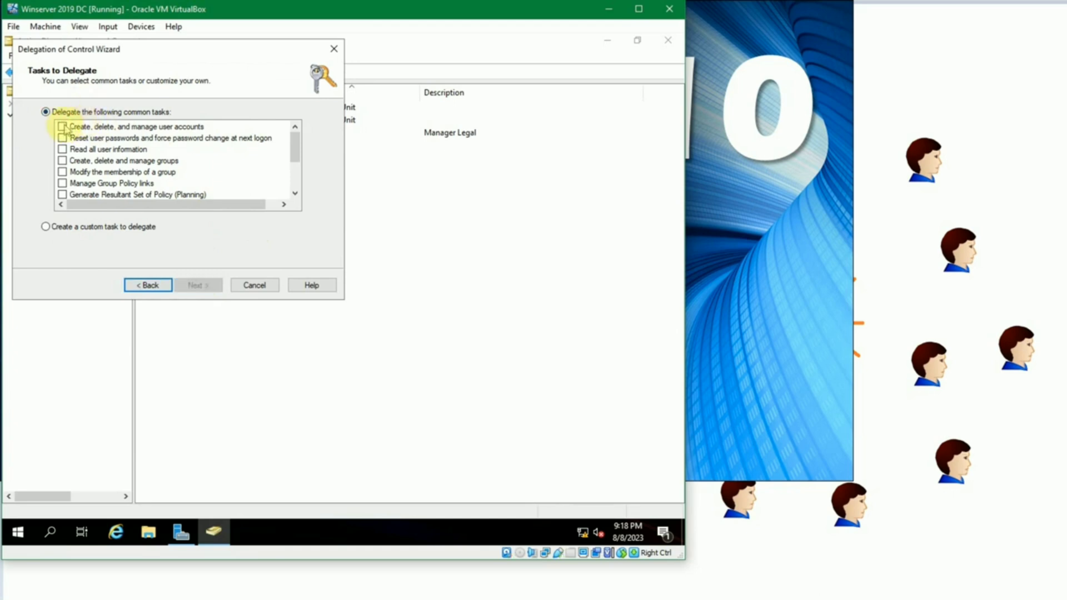
click(63, 128)
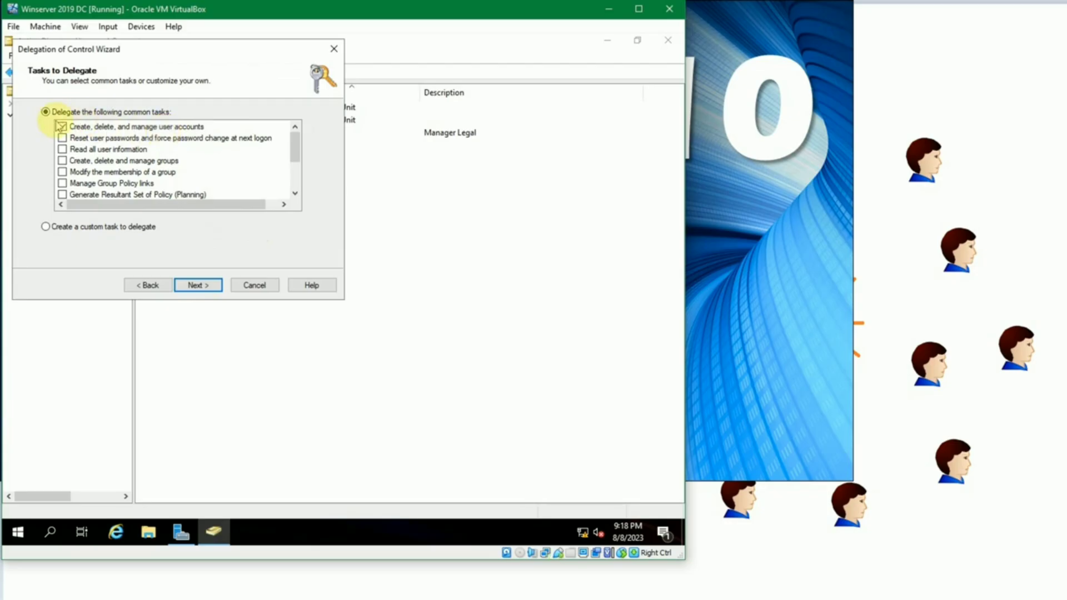
click(62, 126)
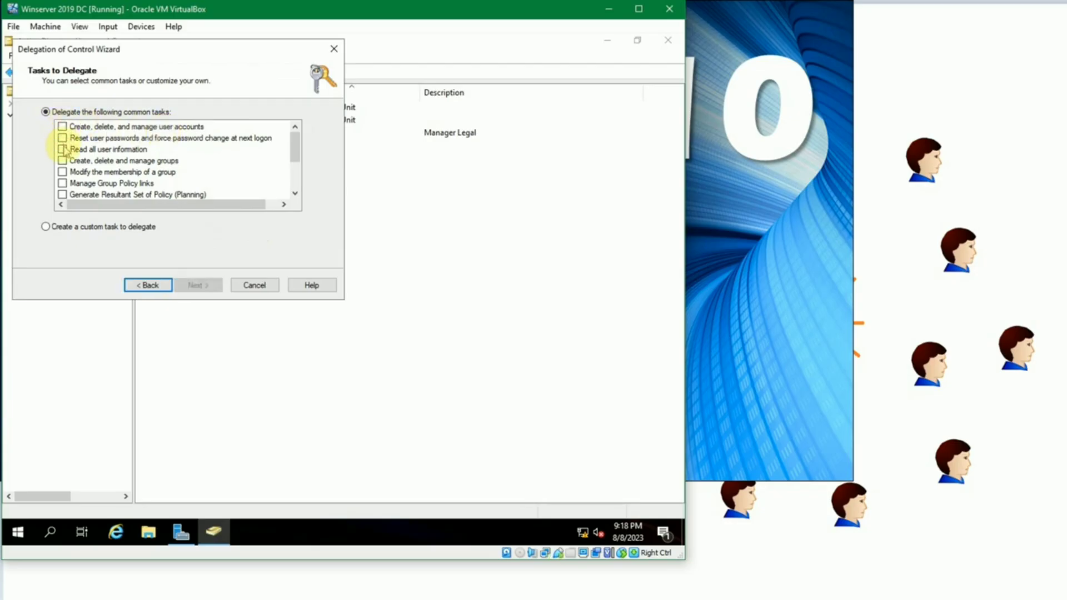
click(63, 149)
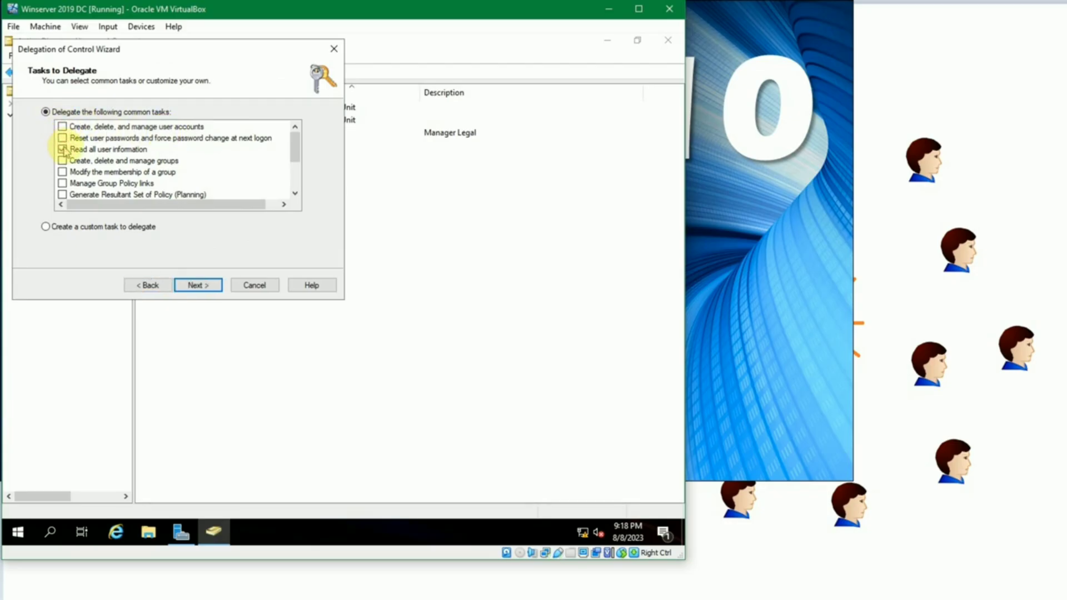
click(63, 149)
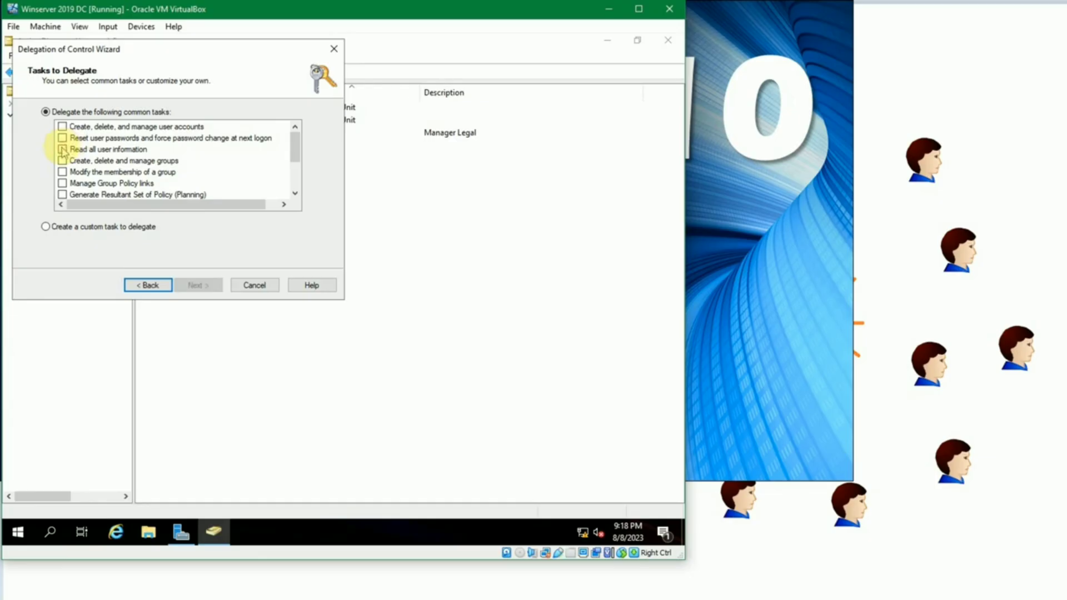
click(63, 161)
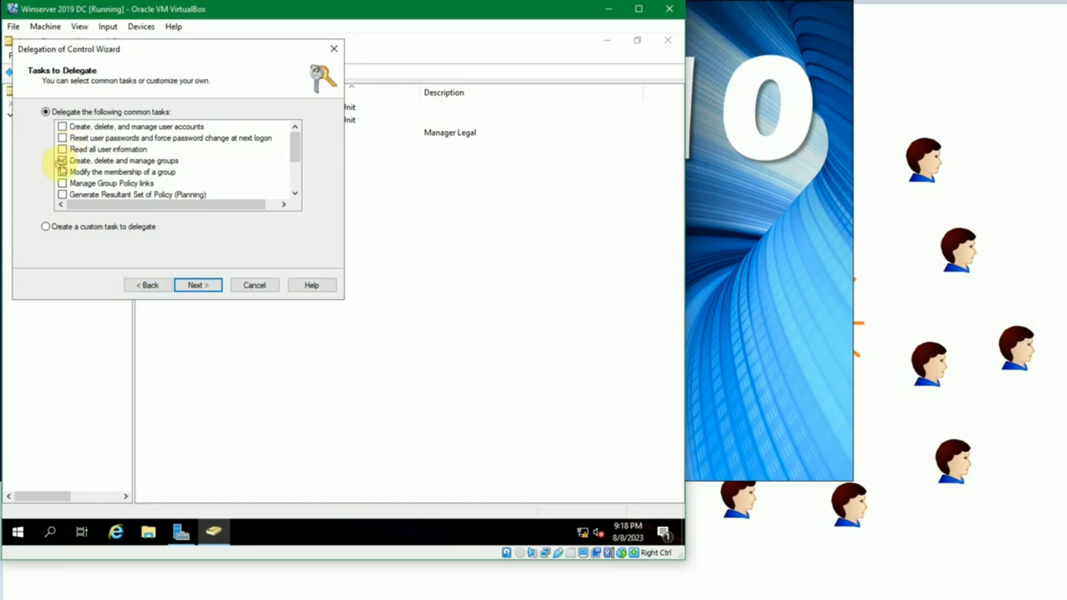
click(62, 162)
click(63, 172)
click(62, 177)
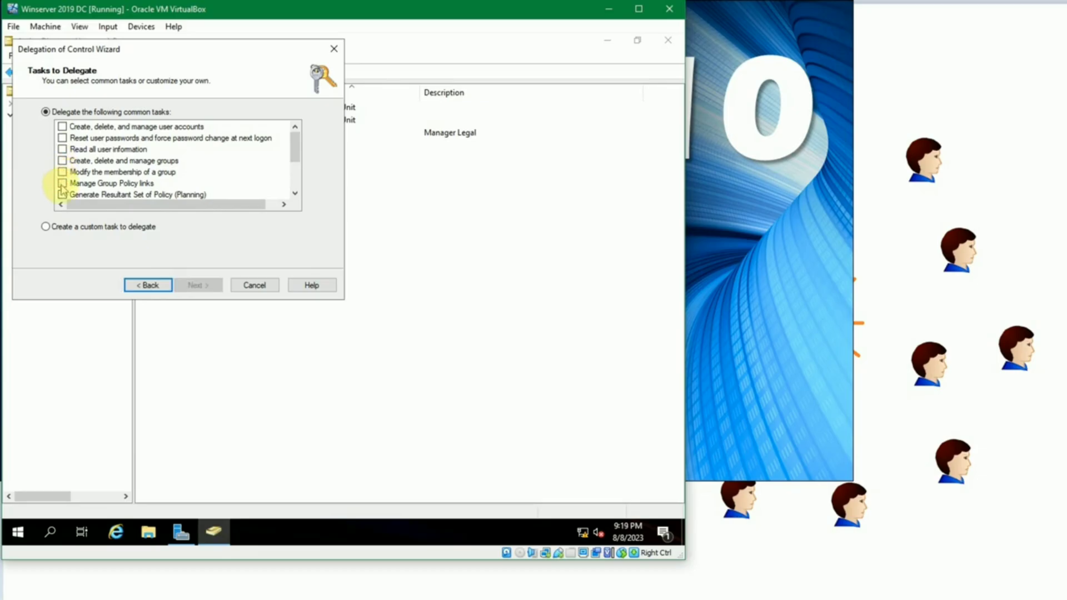
click(62, 184)
click(62, 183)
scroll(63, 183, down, 2)
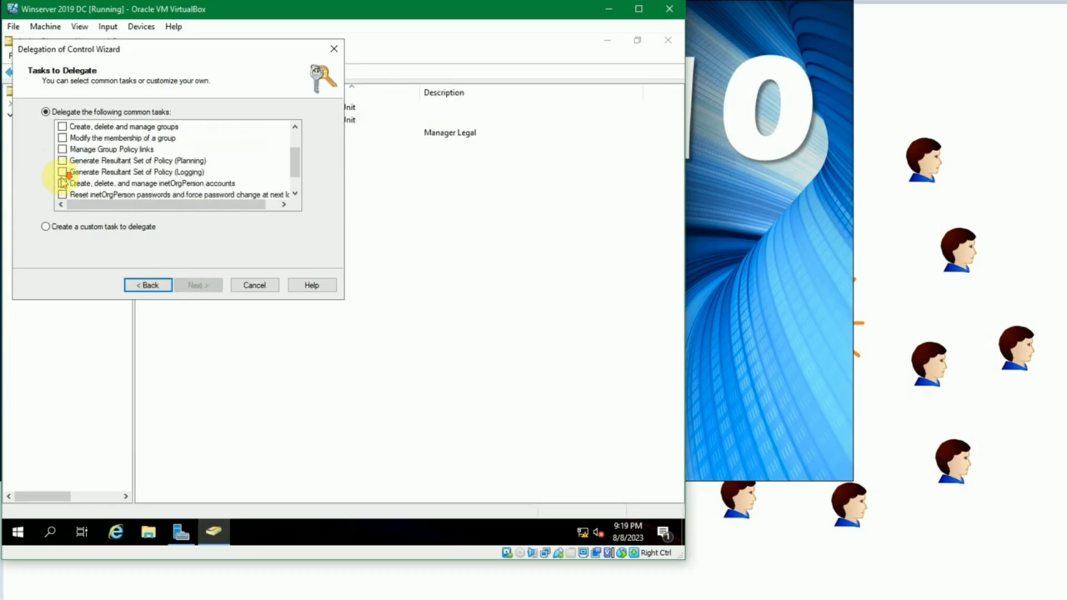
scroll(63, 183, up, 2)
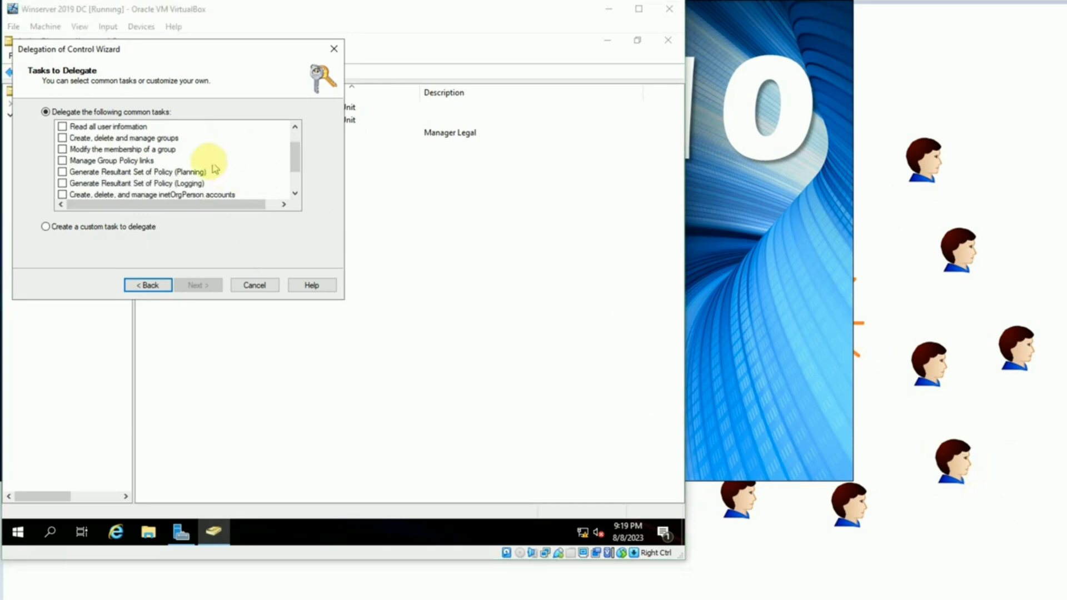
scroll(152, 140, up, 1)
click(62, 126)
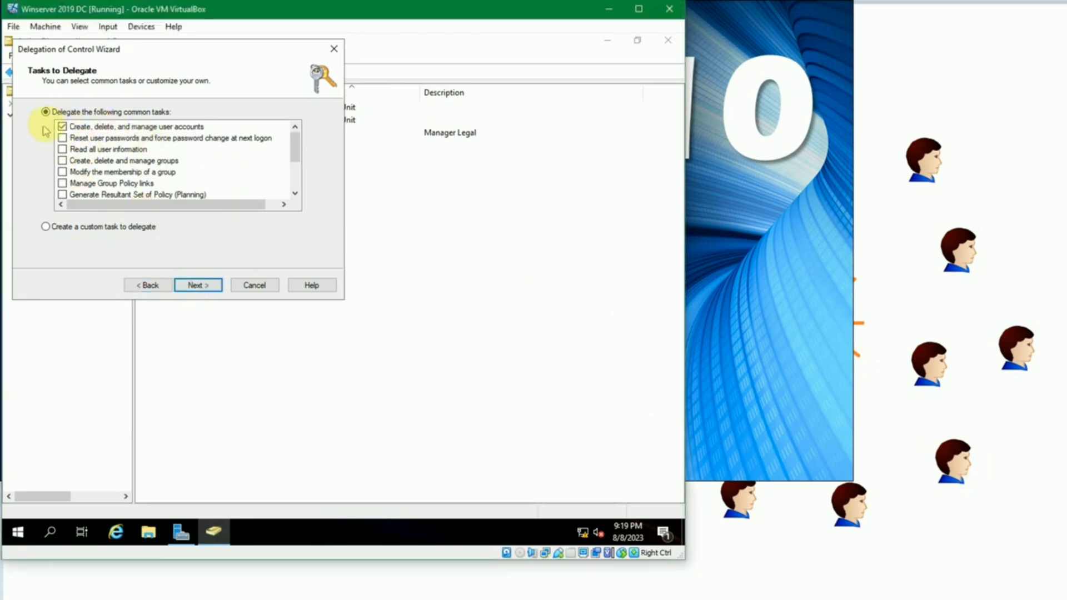
click(63, 127)
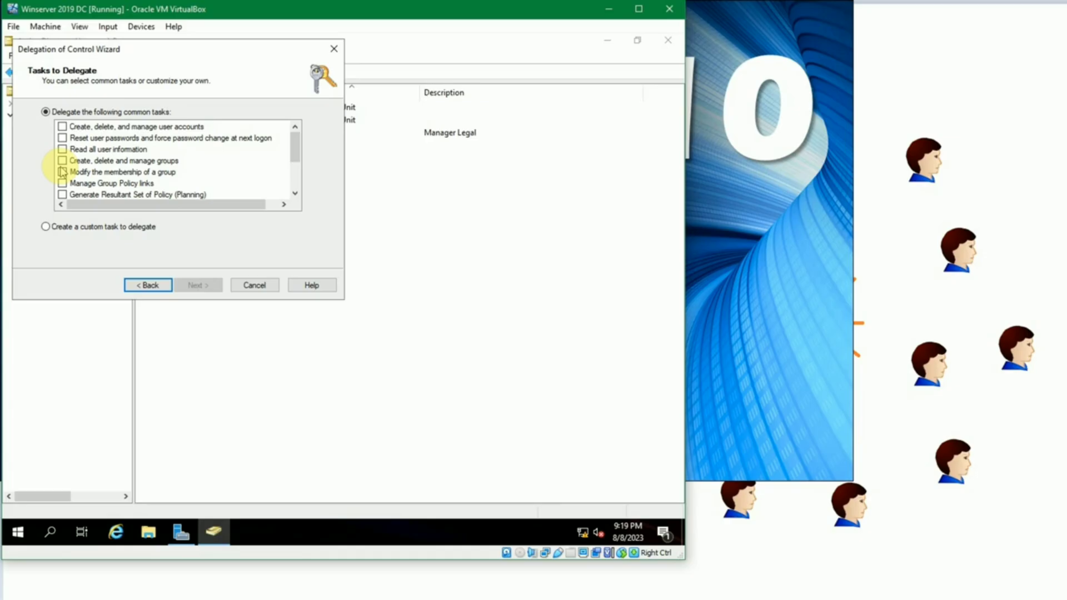
Step: Delegate the common task "Modify the membership of a group" for the Sales organizational unit and complete the wizard
click(62, 172)
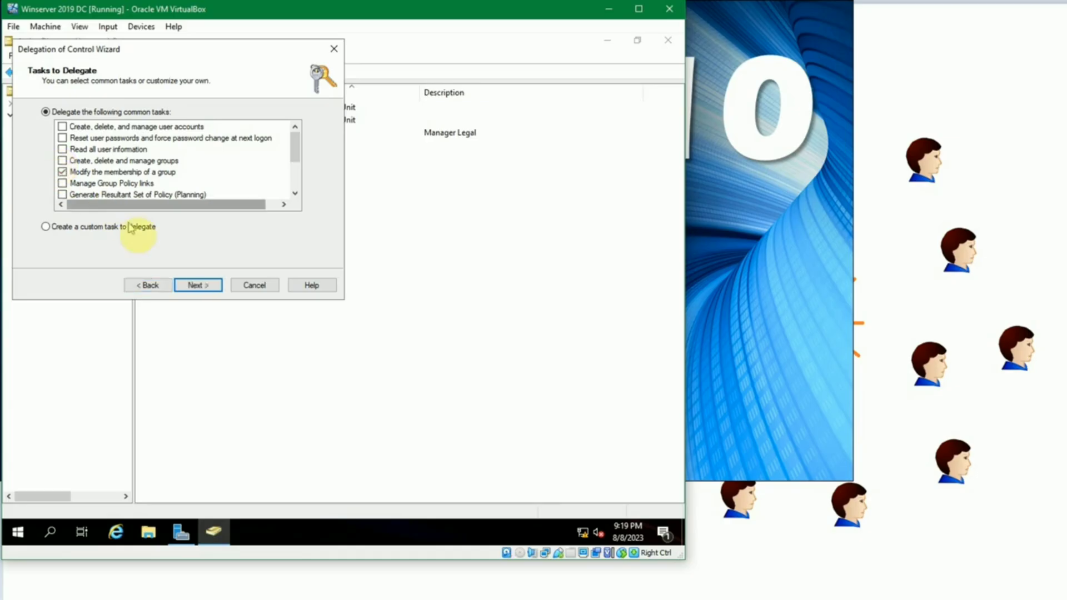
scroll(164, 205, down, 1)
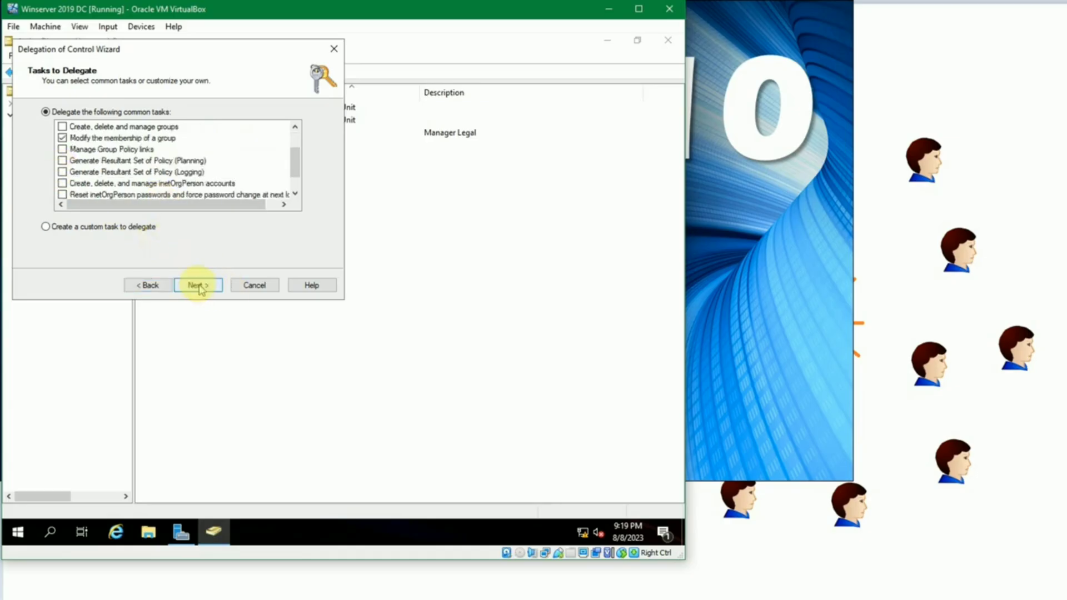
click(198, 285)
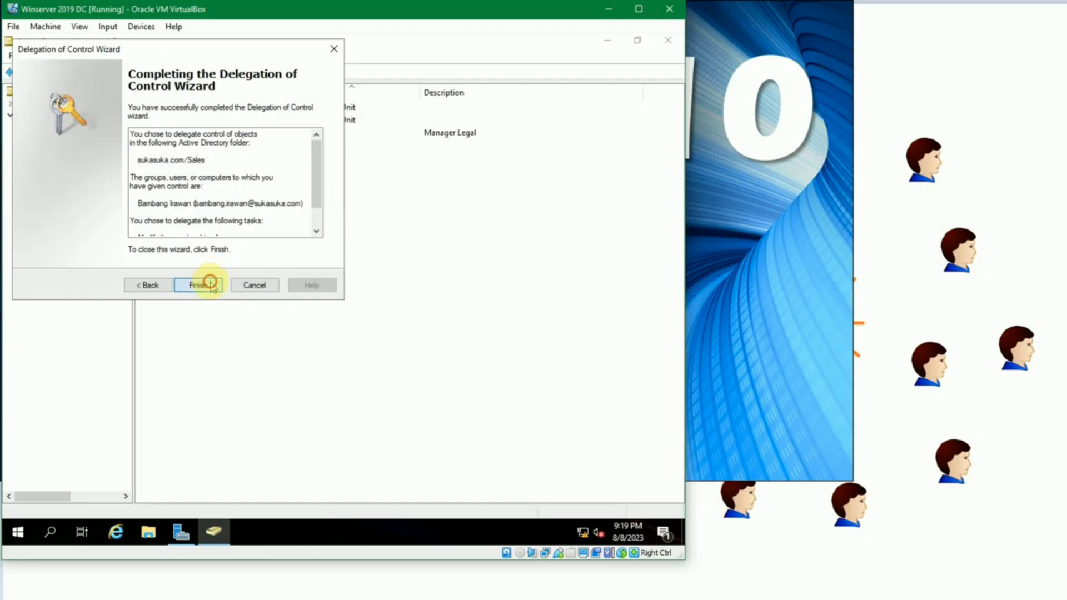
click(198, 286)
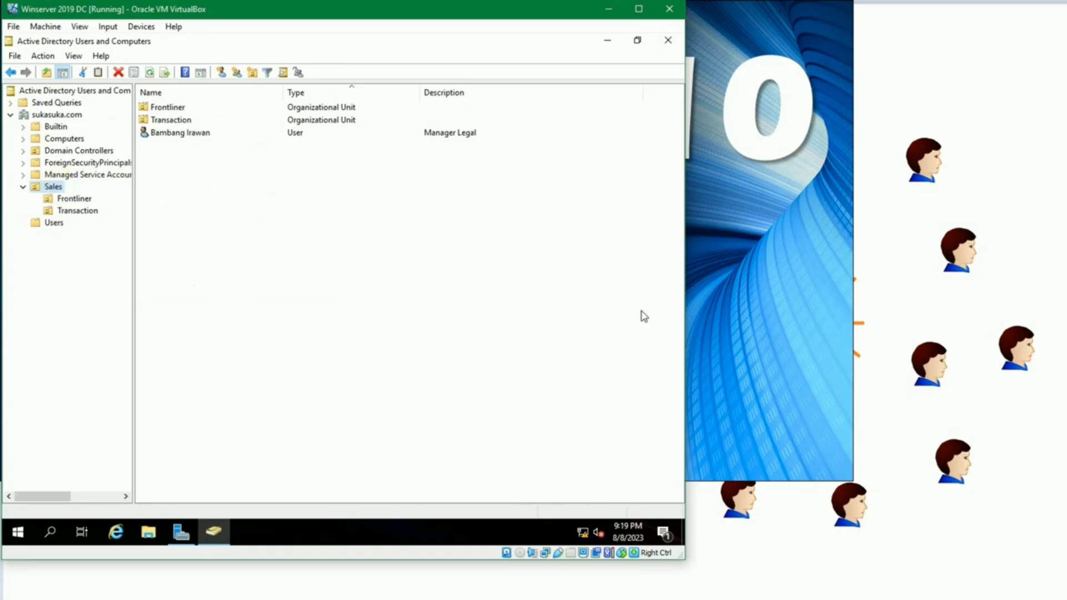
click(473, 351)
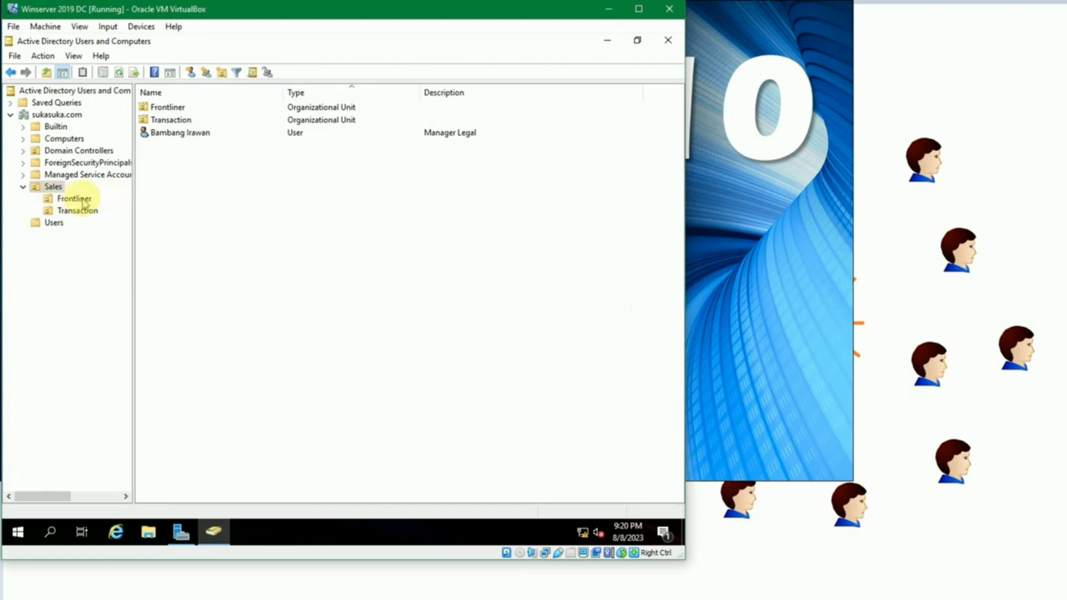
Step: Select the Manager Legal user account in Sales and switch to the diagram of group types and scopes
click(180, 135)
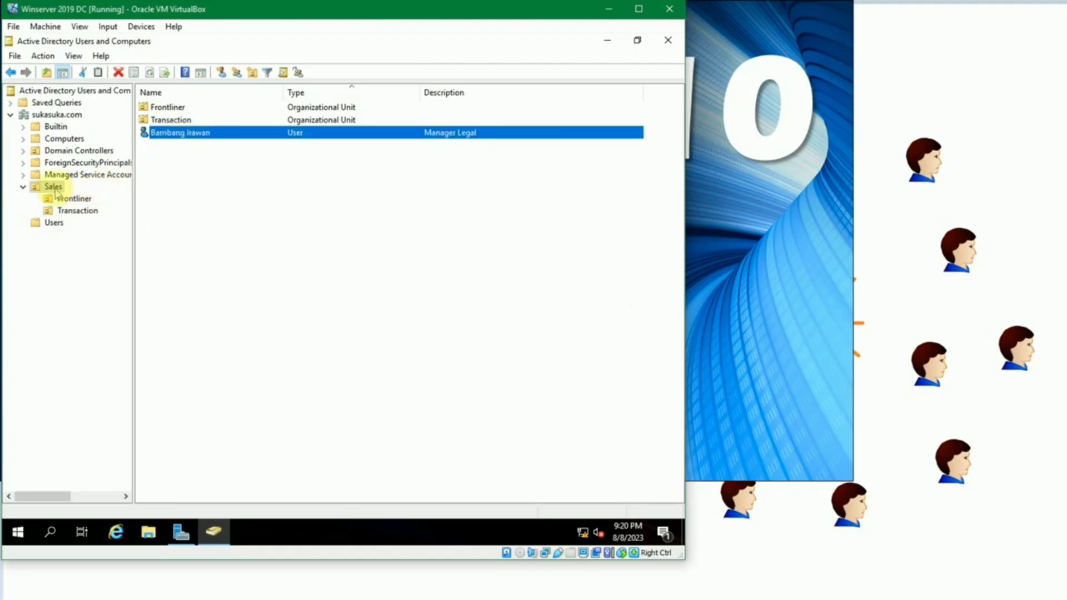
key(alt+Tab)
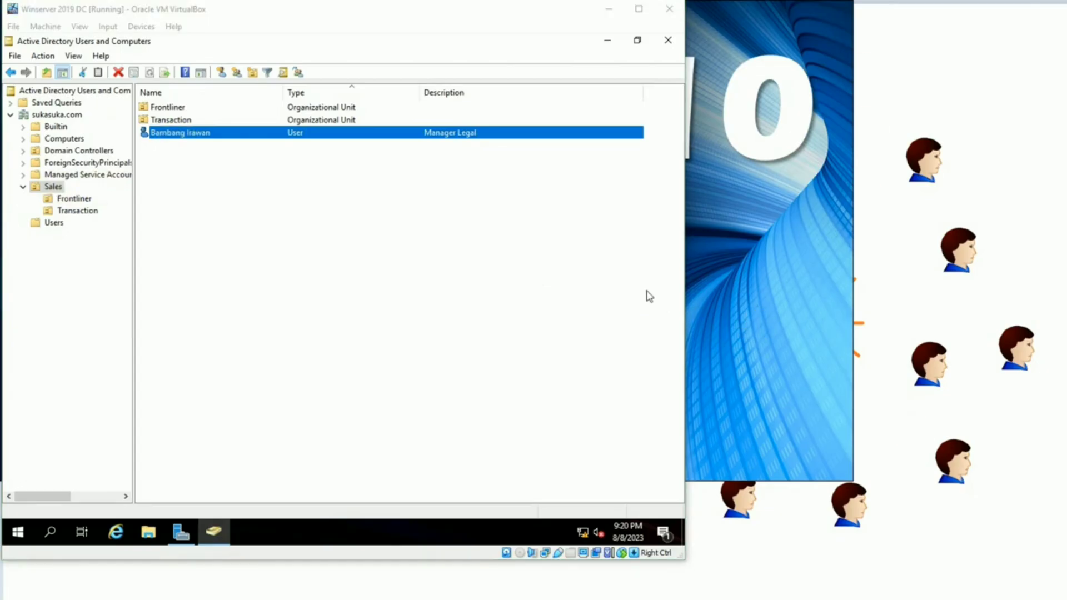
key(alt+Tab)
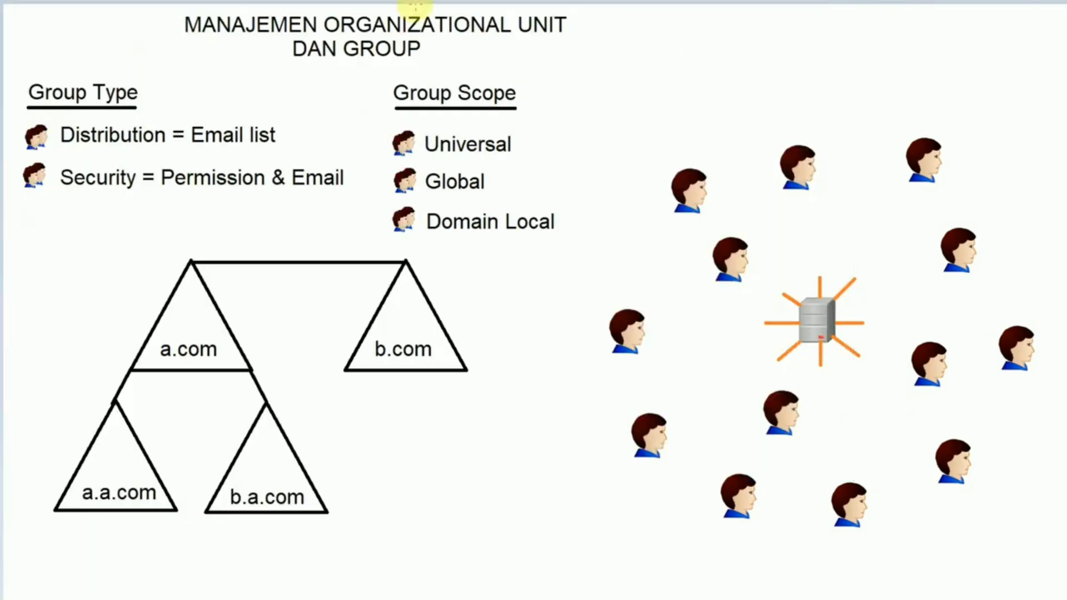
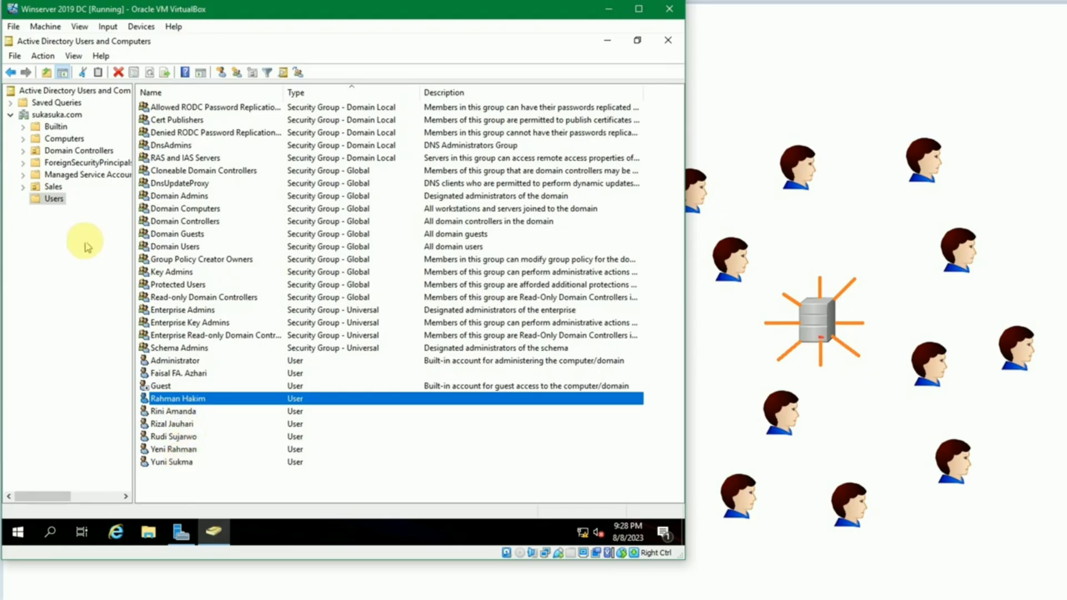
Step: Review the contents of Sales with its Frontliner and Transaction sub-units, the sukasuka.com domain root, and the Users container
click(56, 189)
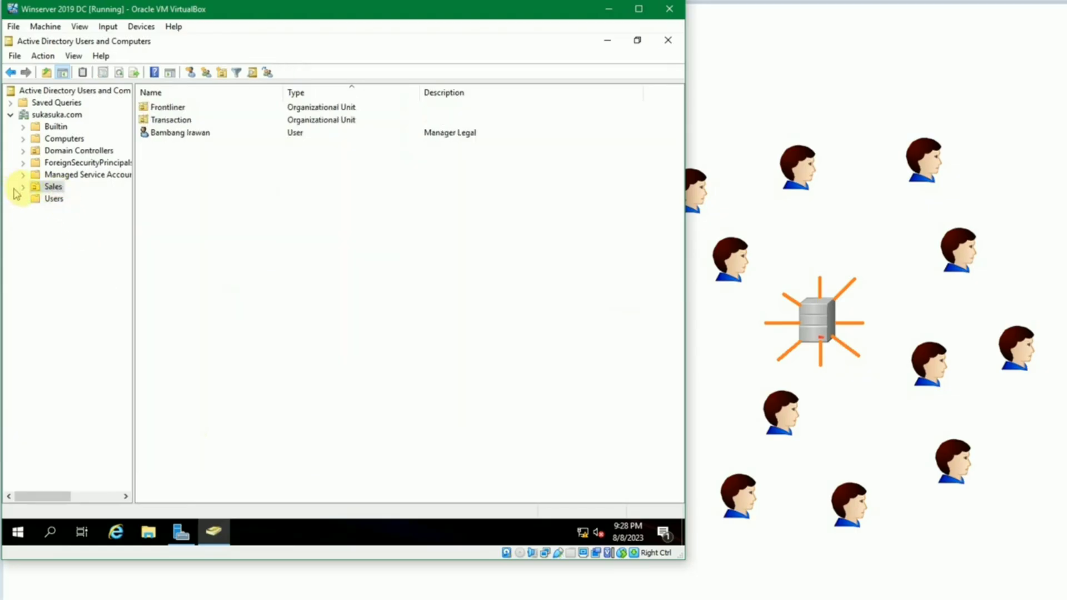
click(23, 187)
click(74, 198)
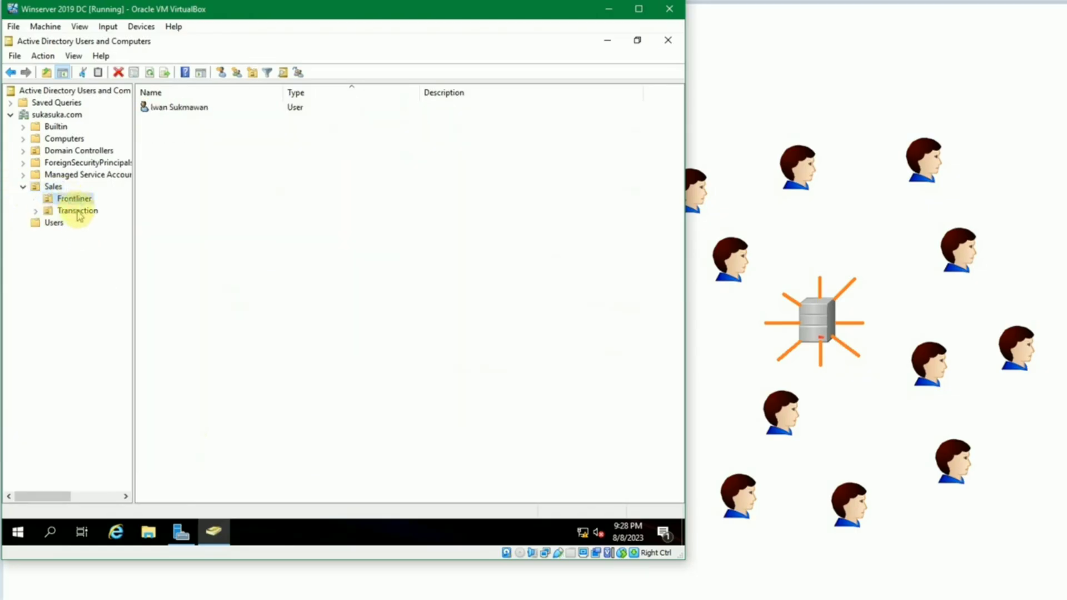
click(78, 212)
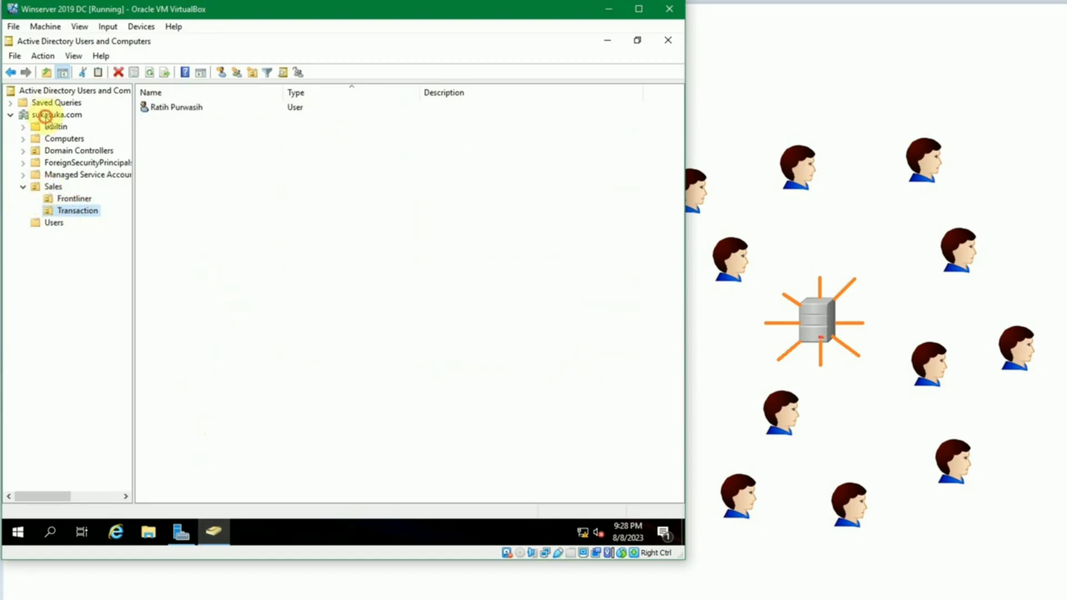
click(44, 115)
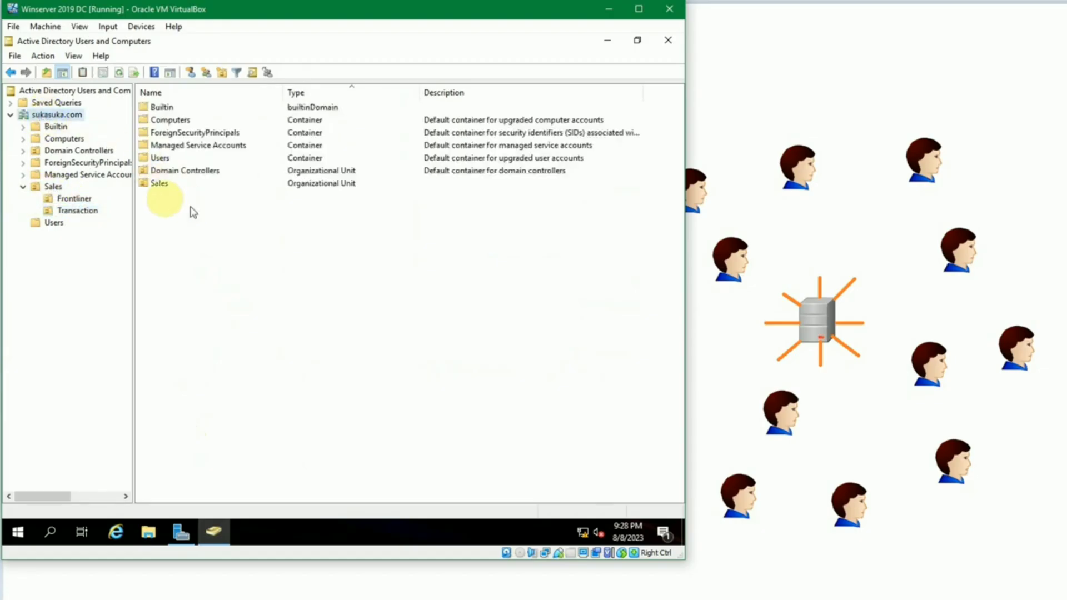
double_click(159, 158)
click(386, 462)
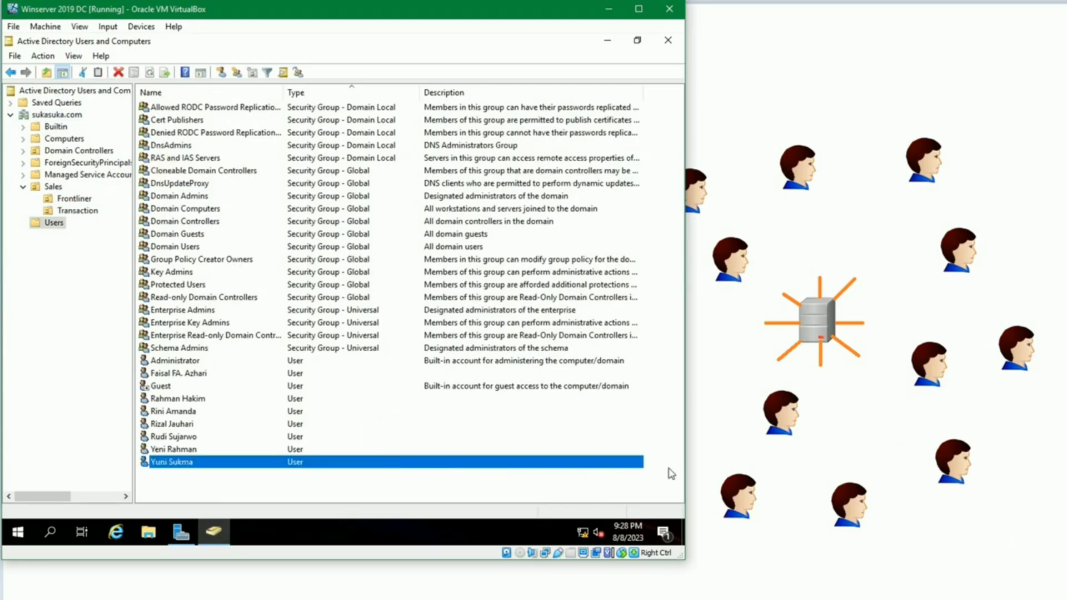
click(357, 481)
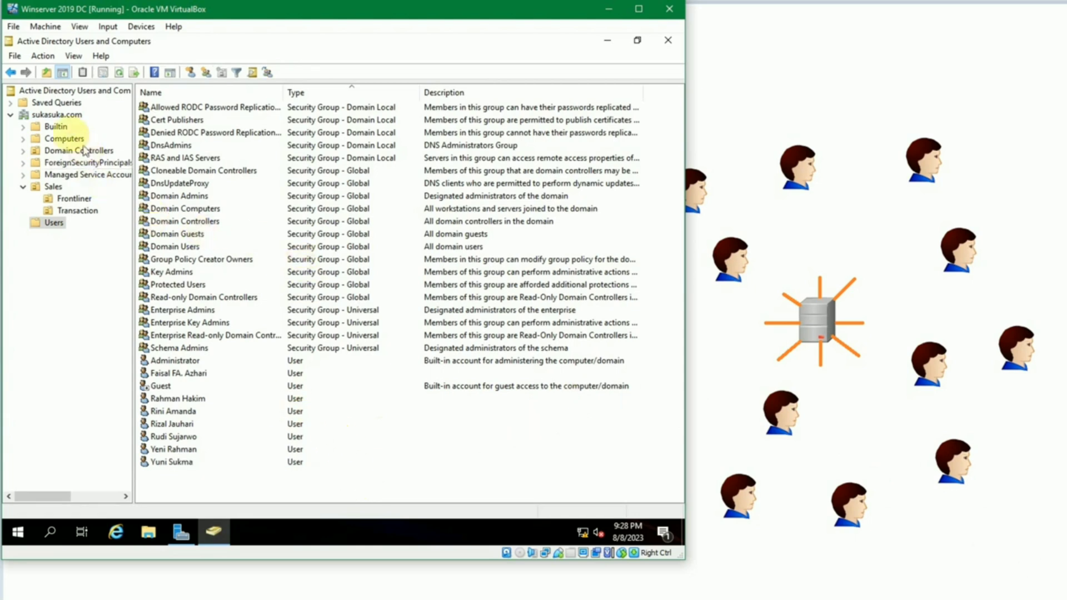
click(71, 115)
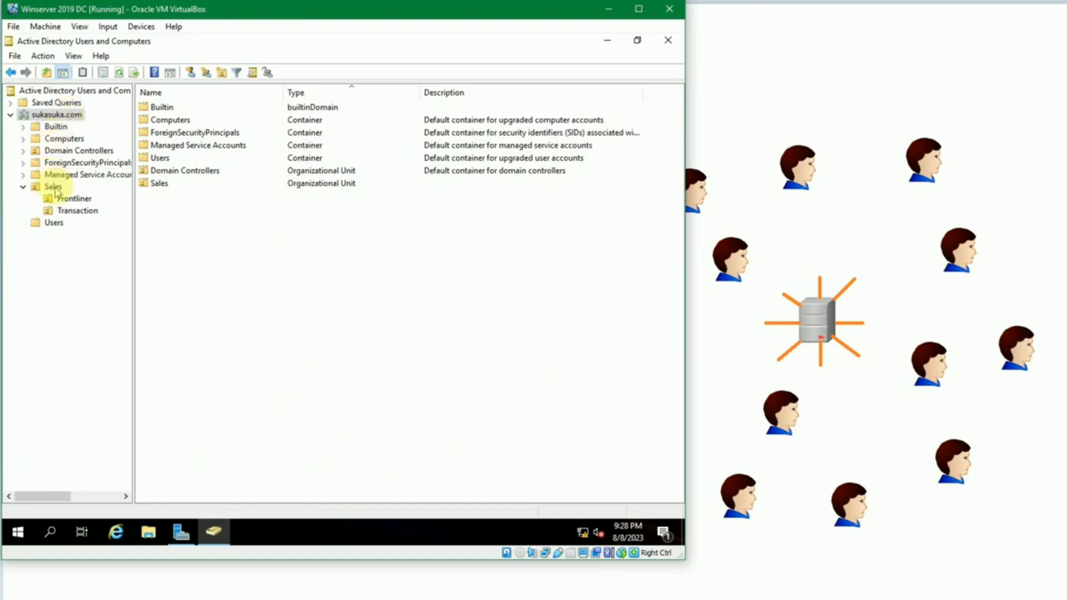
click(49, 227)
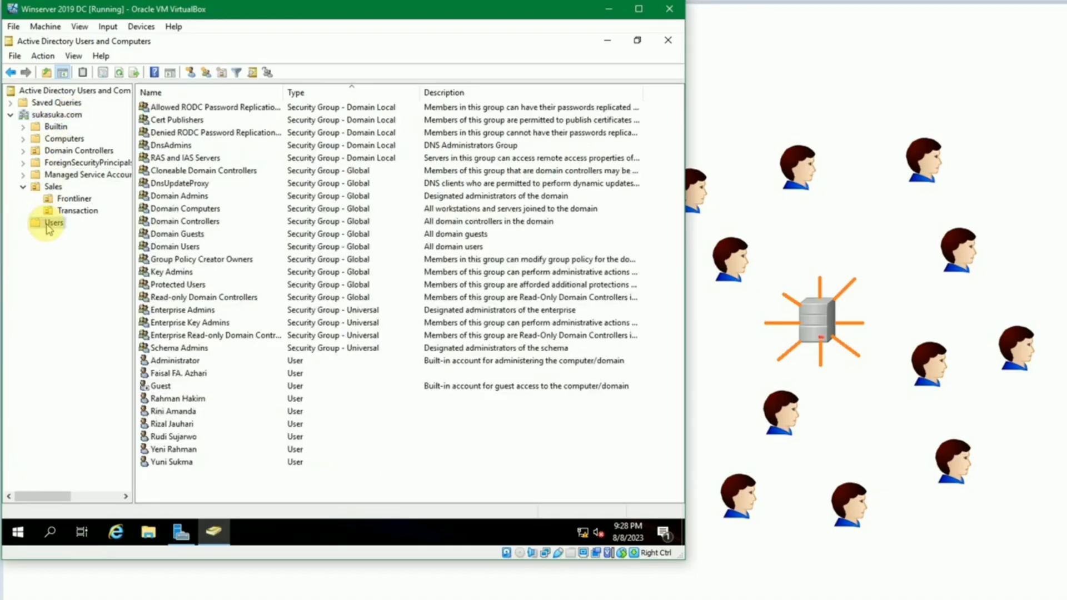
click(48, 192)
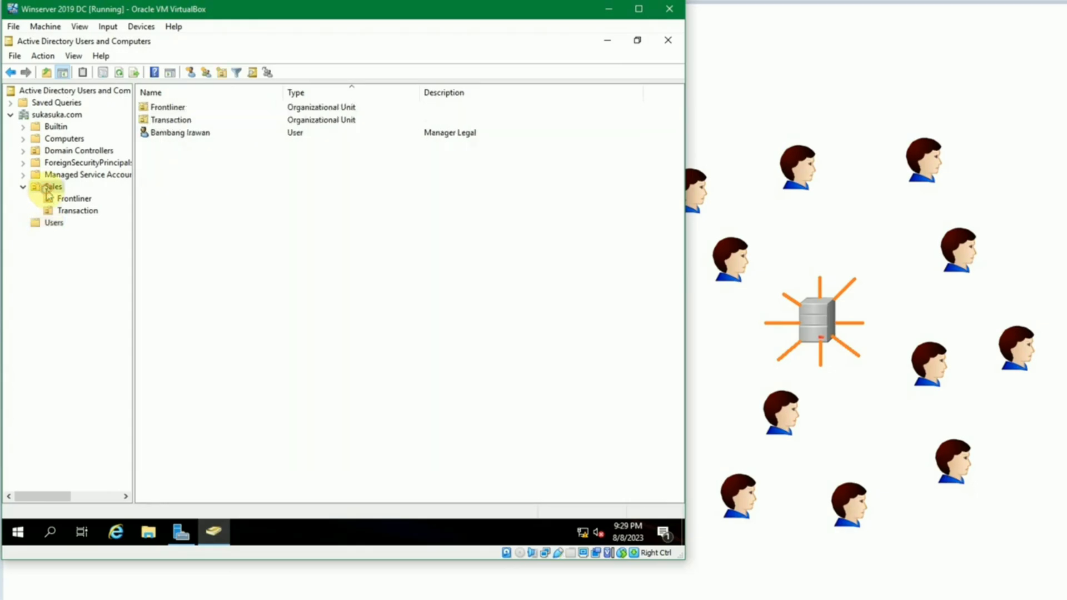
Step: Start a new group in the Users container and name it Sepedaan
click(55, 223)
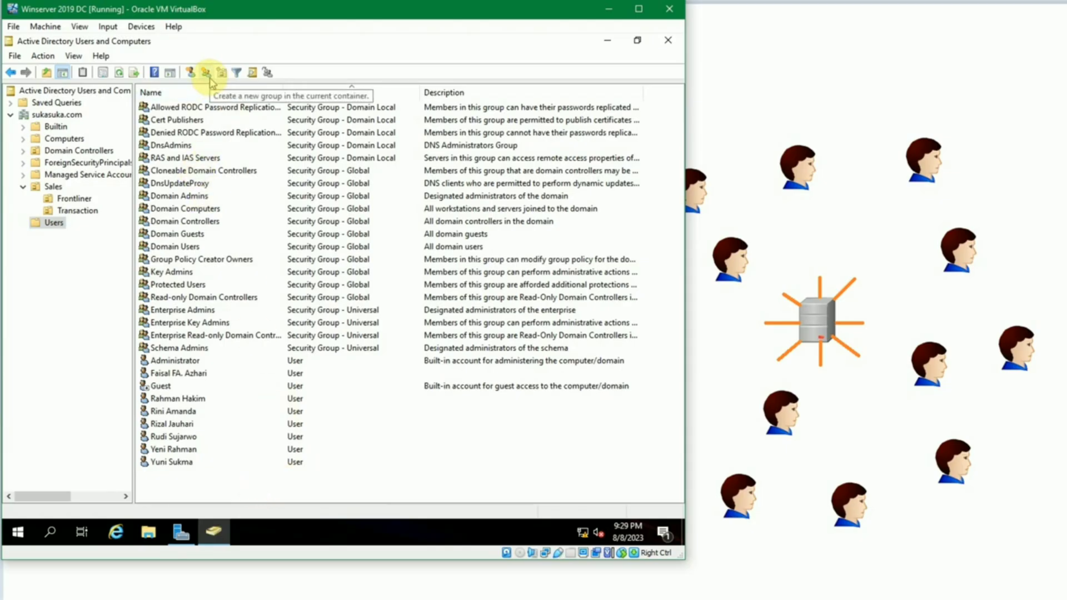
right_click(299, 485)
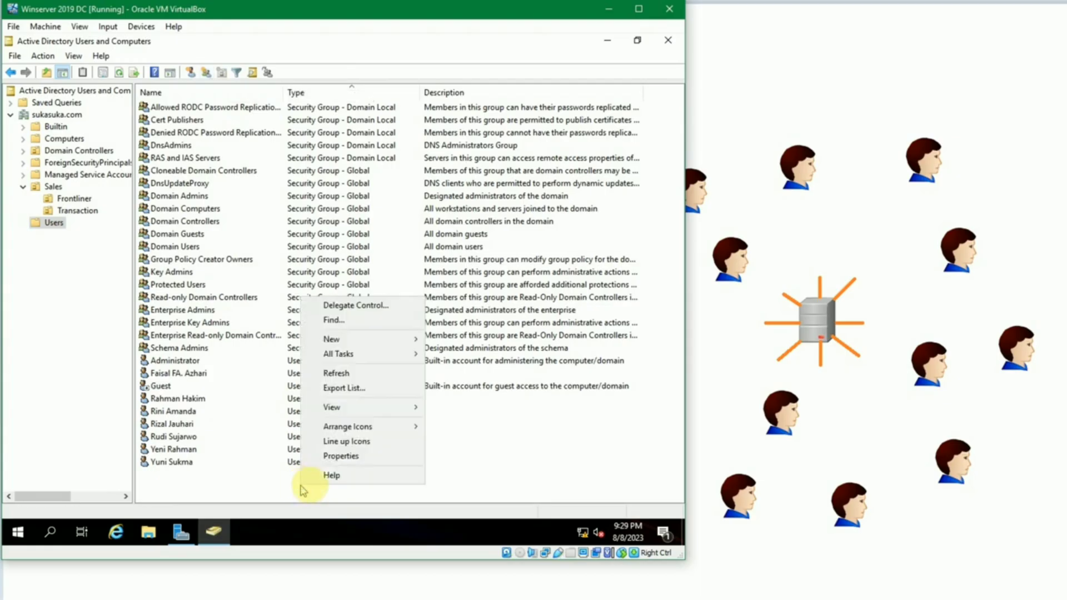
mouse_move(389, 339)
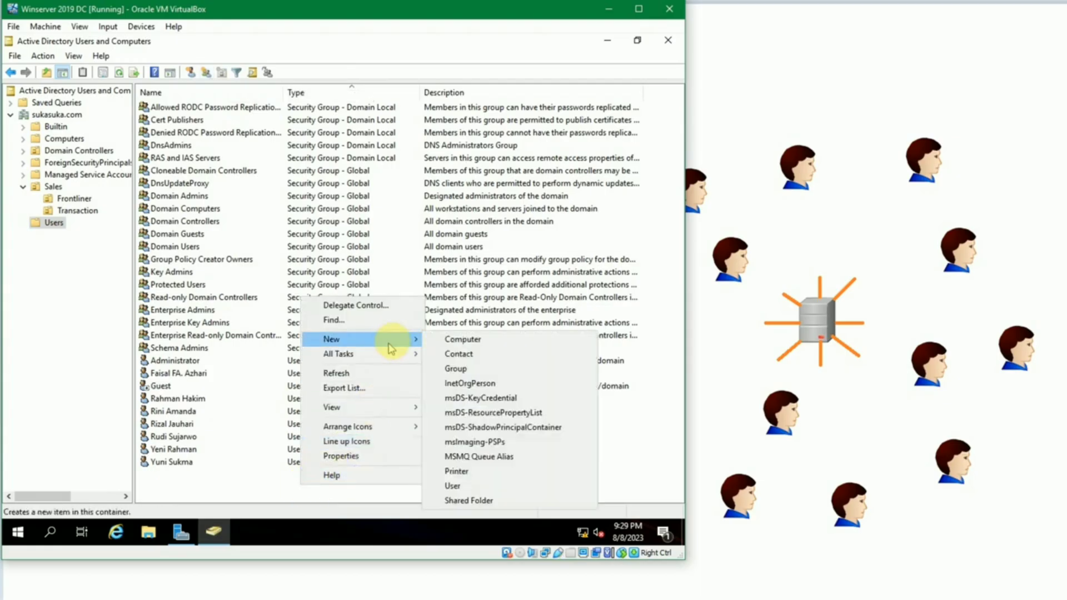
click(478, 369)
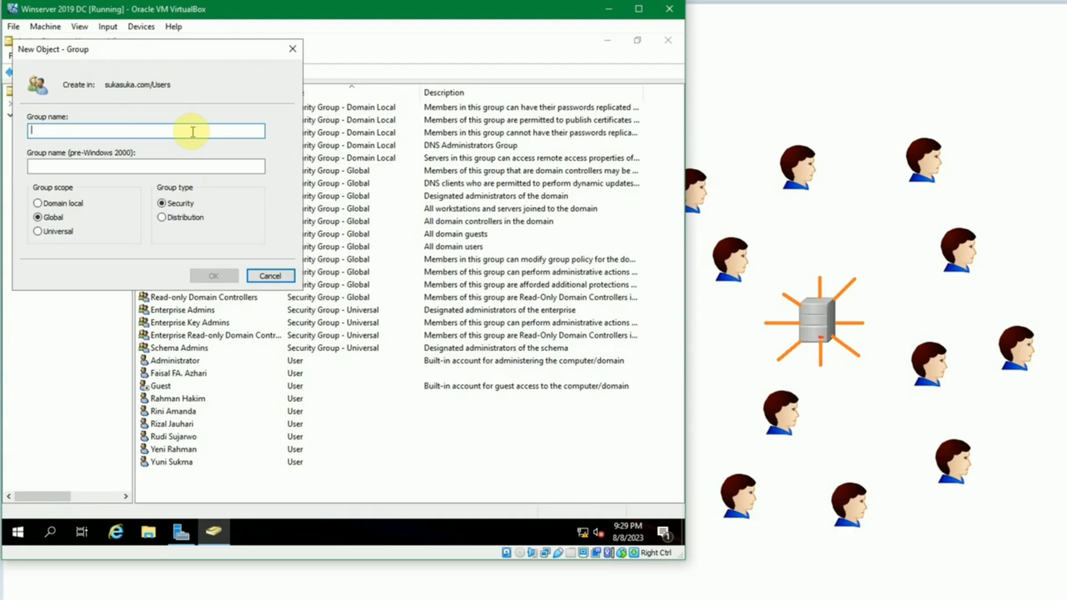
text(Sepedaan)
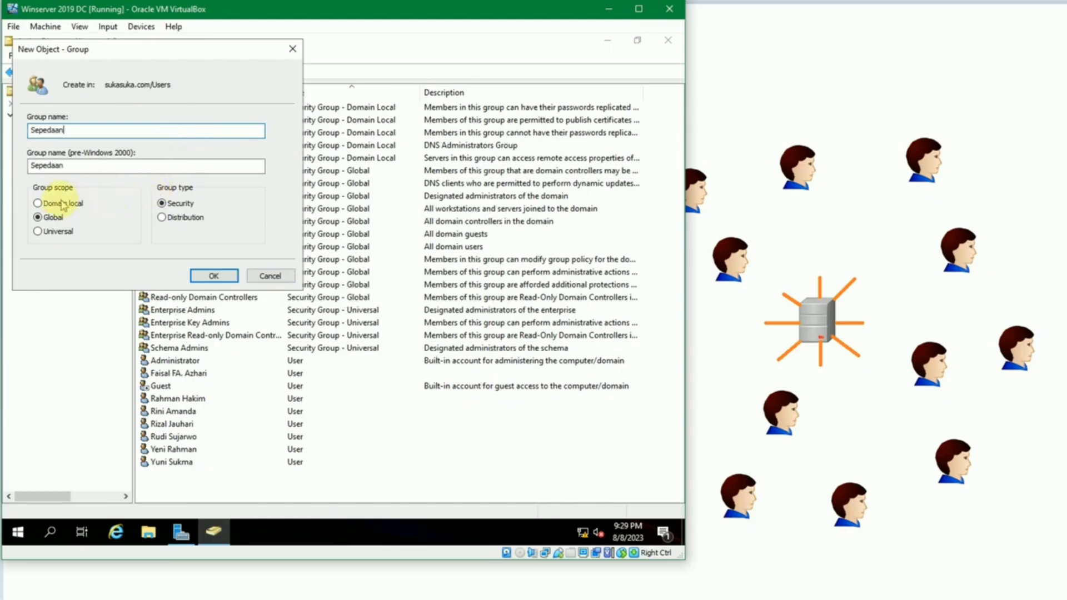
Step: Set the Sepedaan group's scope to Global and its type to Distribution, and create the group
click(39, 203)
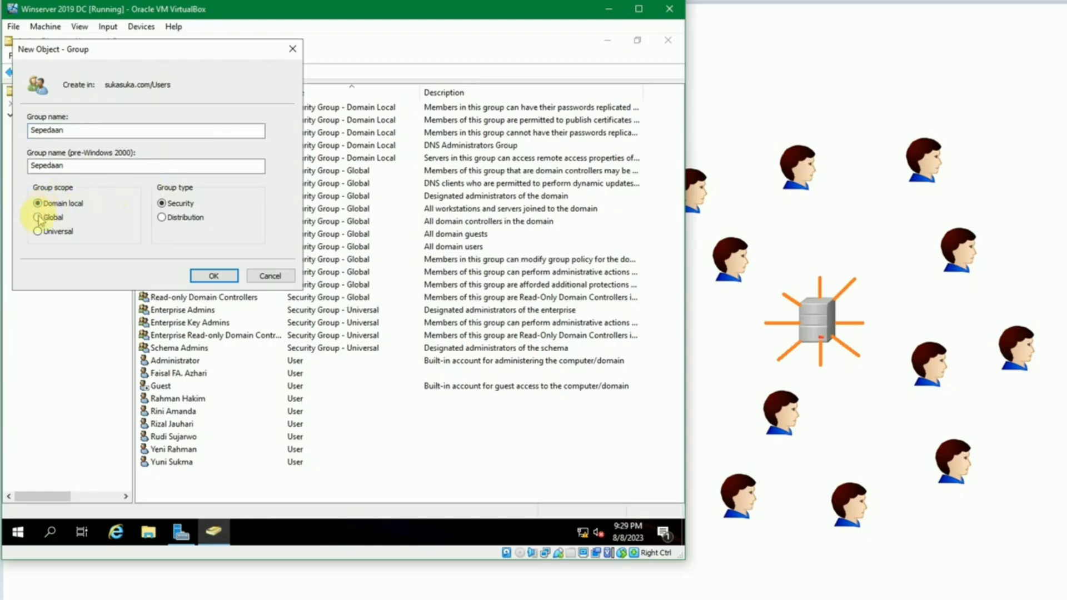
click(37, 218)
click(38, 231)
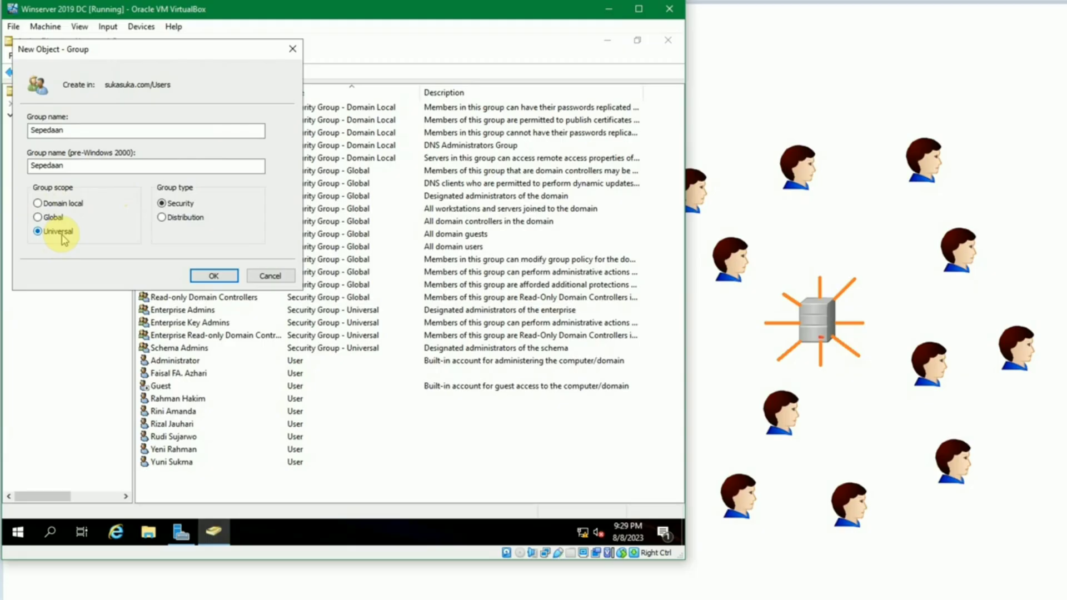
click(56, 224)
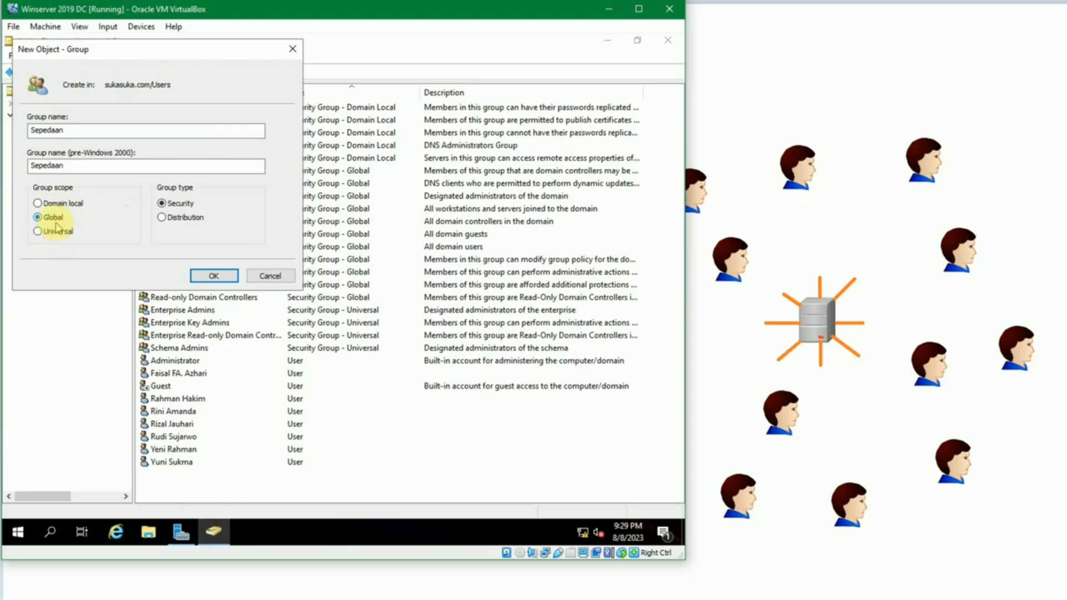
click(160, 218)
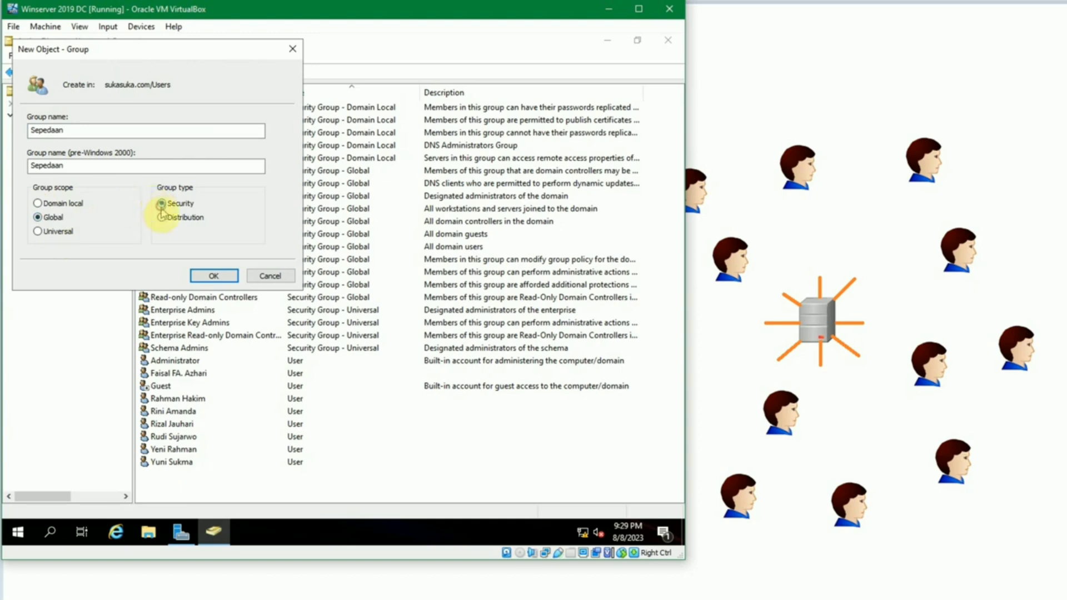
click(159, 204)
click(167, 220)
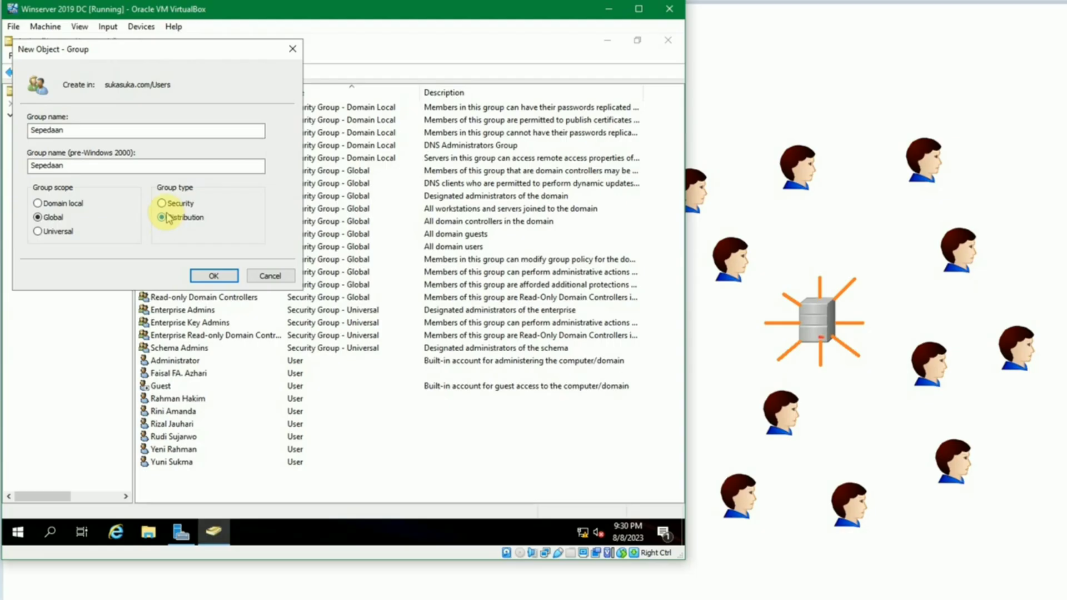
click(214, 276)
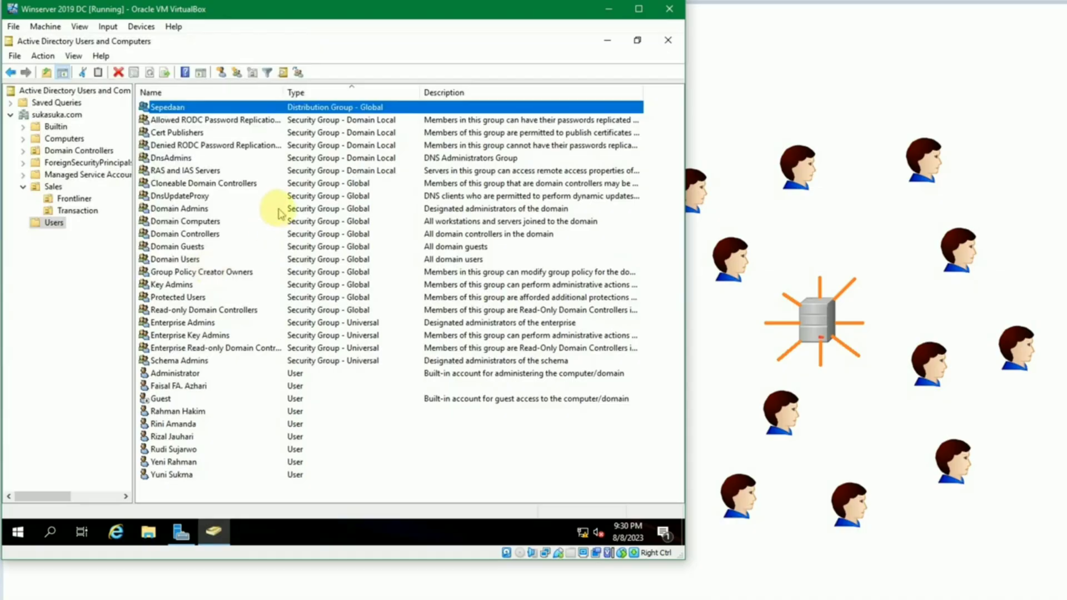
Step: Add the second user account listed below Guest as a member in the Sepedaan group's properties, checking the entered name against the directory
double_click(183, 107)
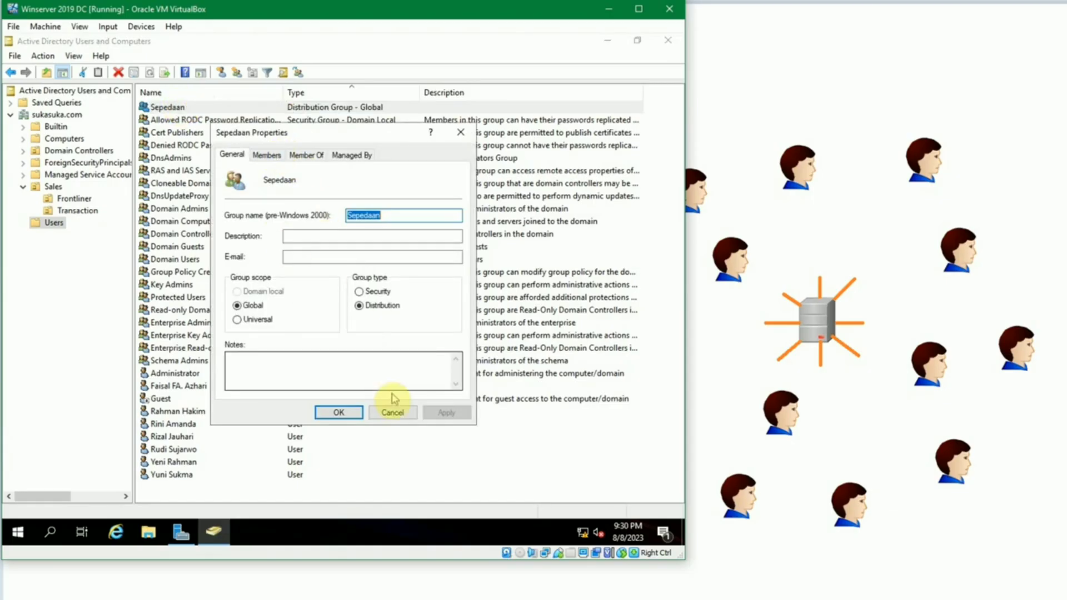
click(394, 412)
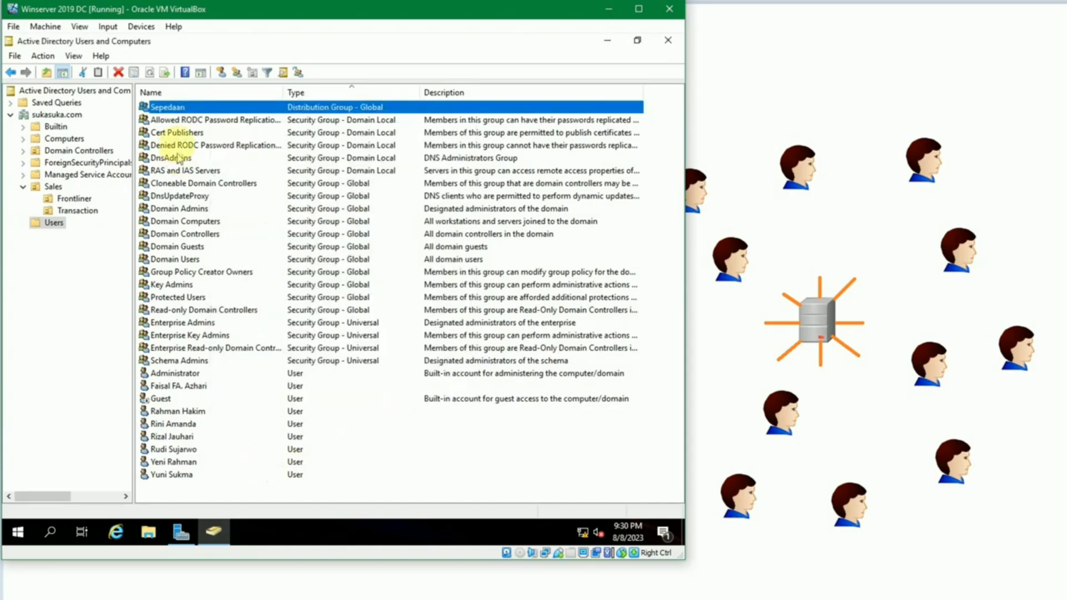
double_click(184, 111)
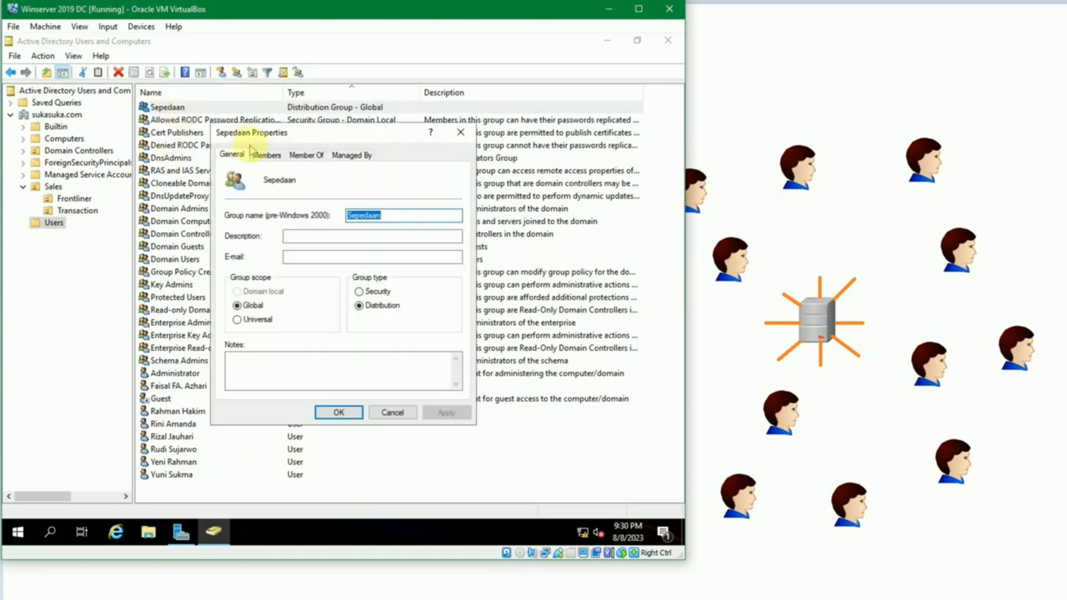
click(262, 154)
click(260, 369)
click(325, 257)
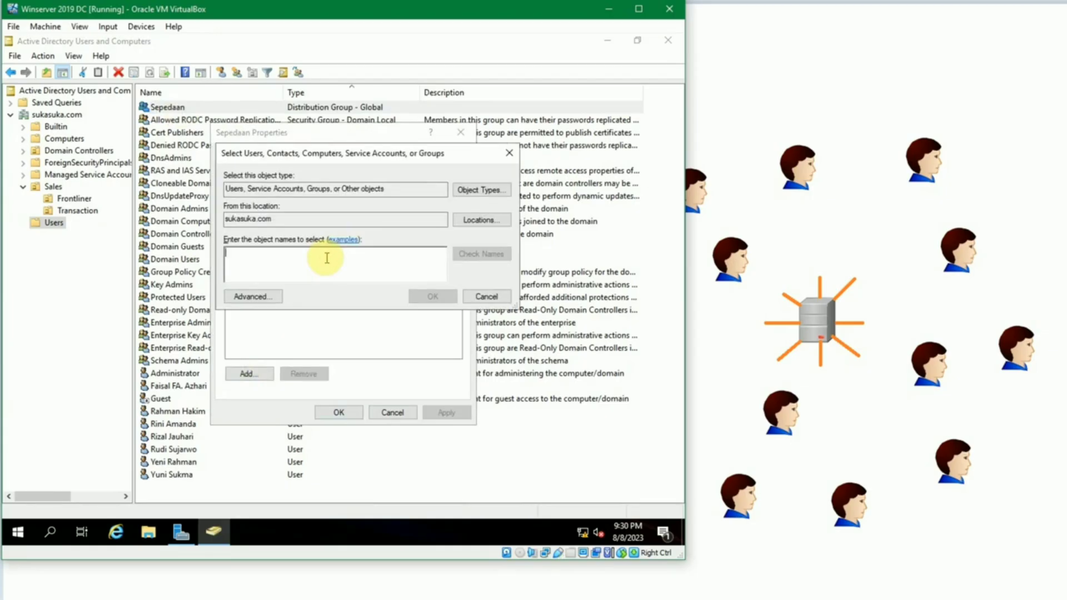
text(Ri)
key(BackSpace)
key(BackSpace)
text(rini)
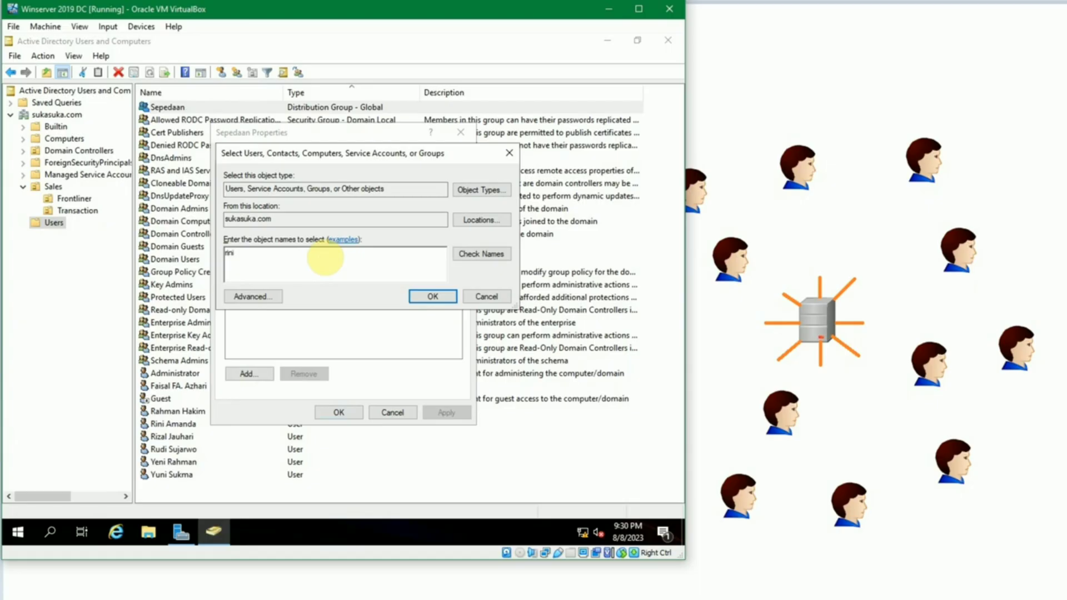
click(468, 257)
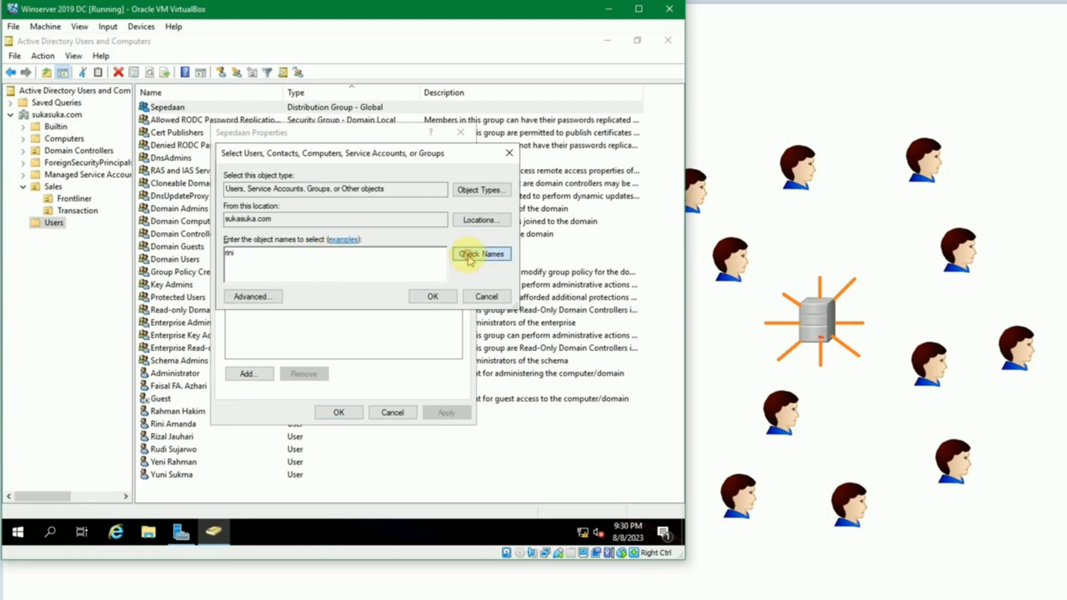
click(430, 294)
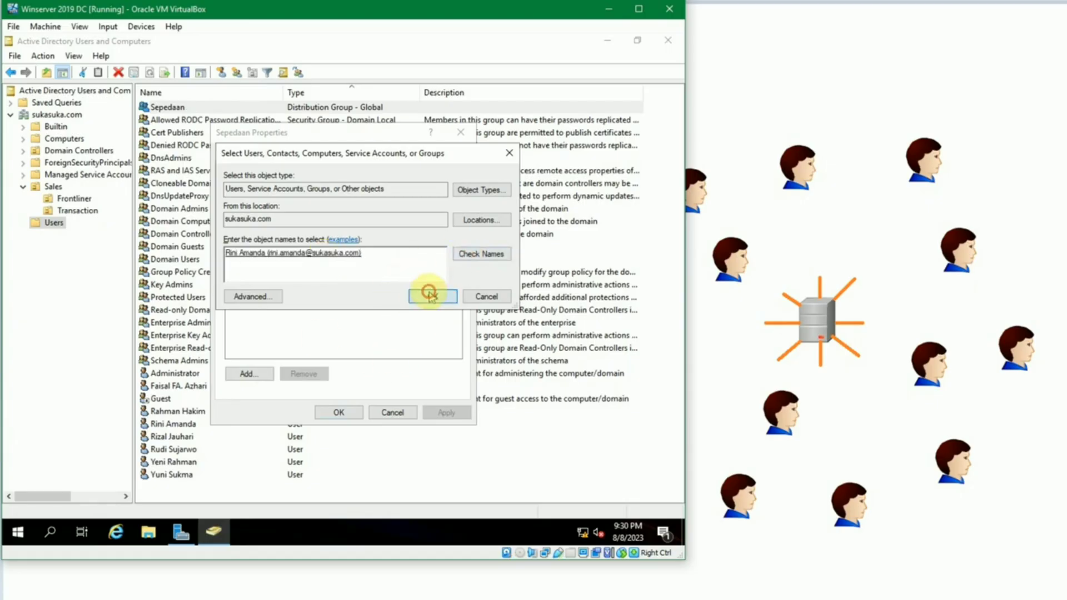
Step: Review the new entry in the Sepedaan group's member list and save the group's properties
click(305, 155)
click(278, 156)
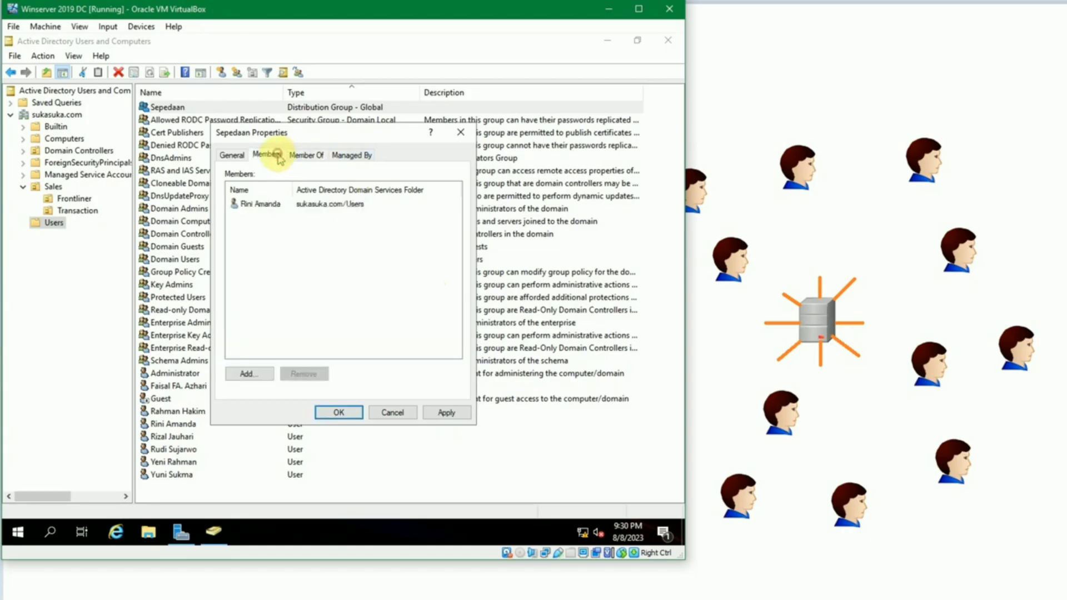
click(252, 204)
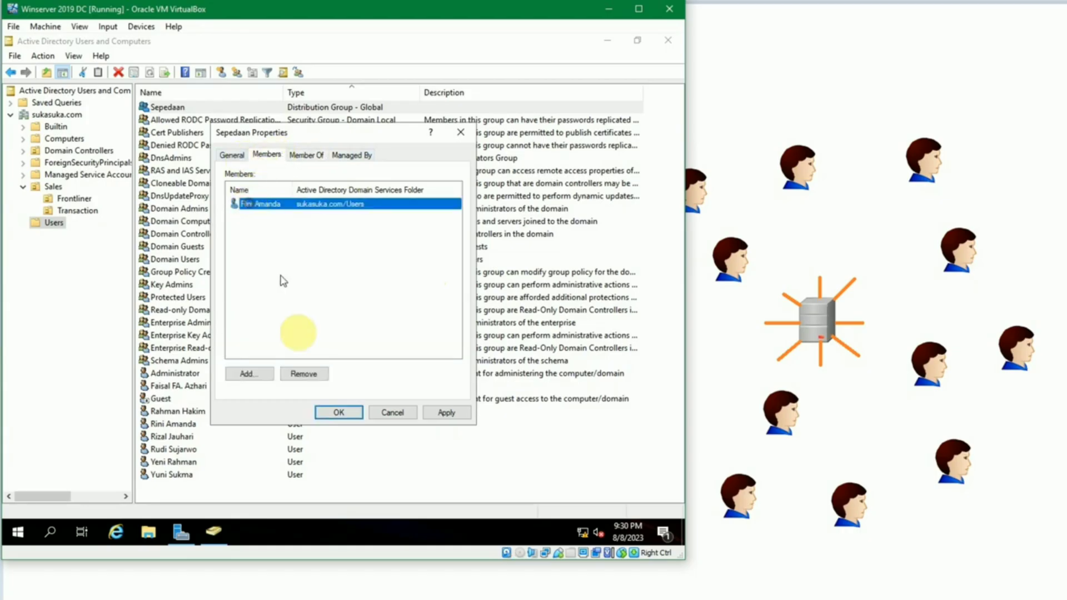
click(338, 412)
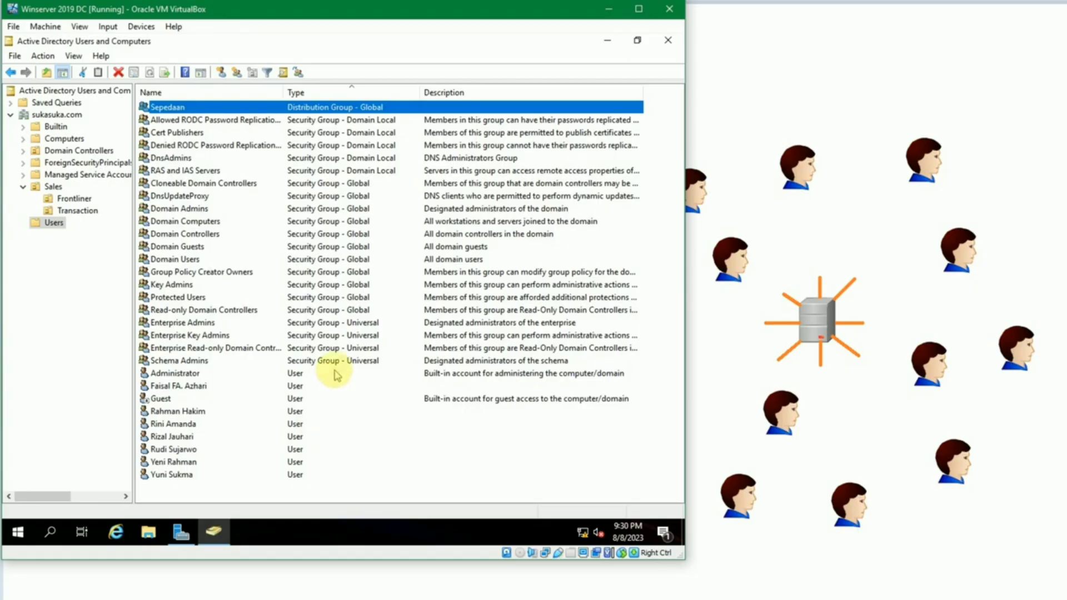
Step: Add the third user account listed below Guest to the Sepedaan group through that account's own group memberships, and save the account
click(185, 438)
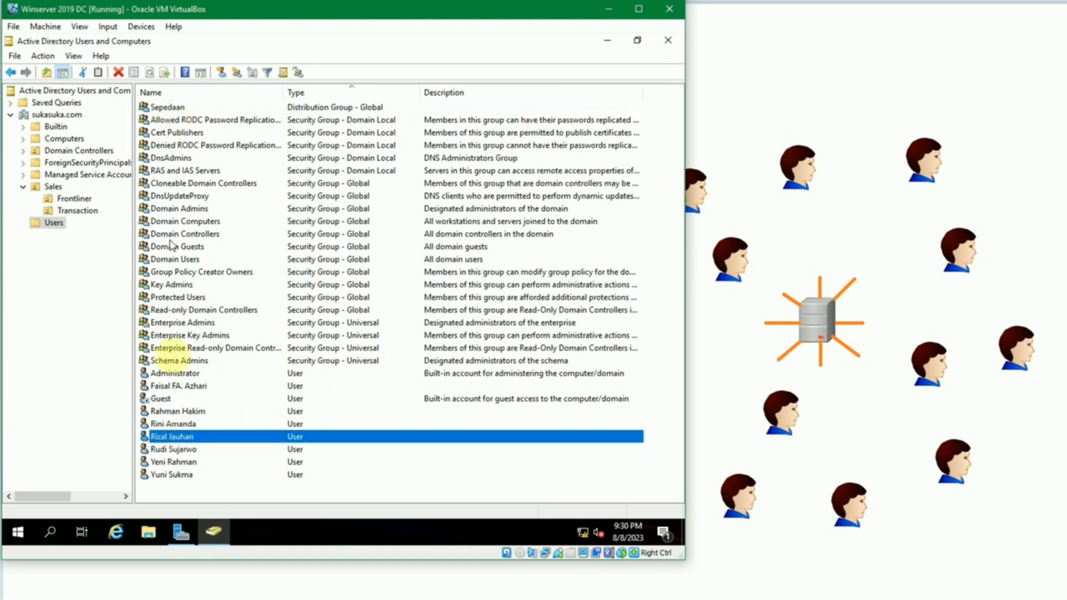
right_click(190, 440)
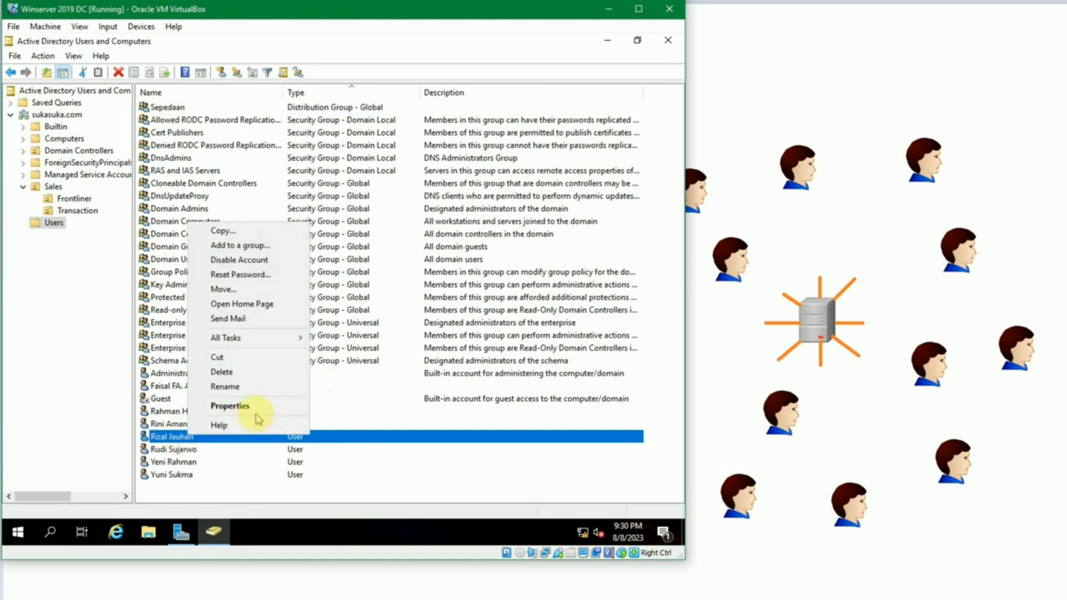
click(260, 413)
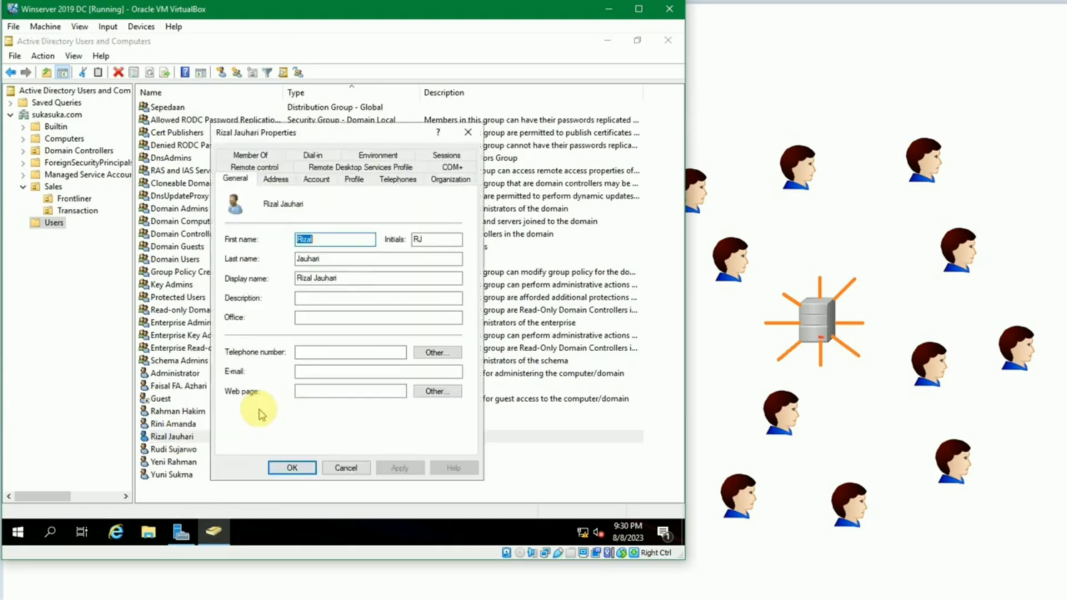
click(267, 156)
click(258, 342)
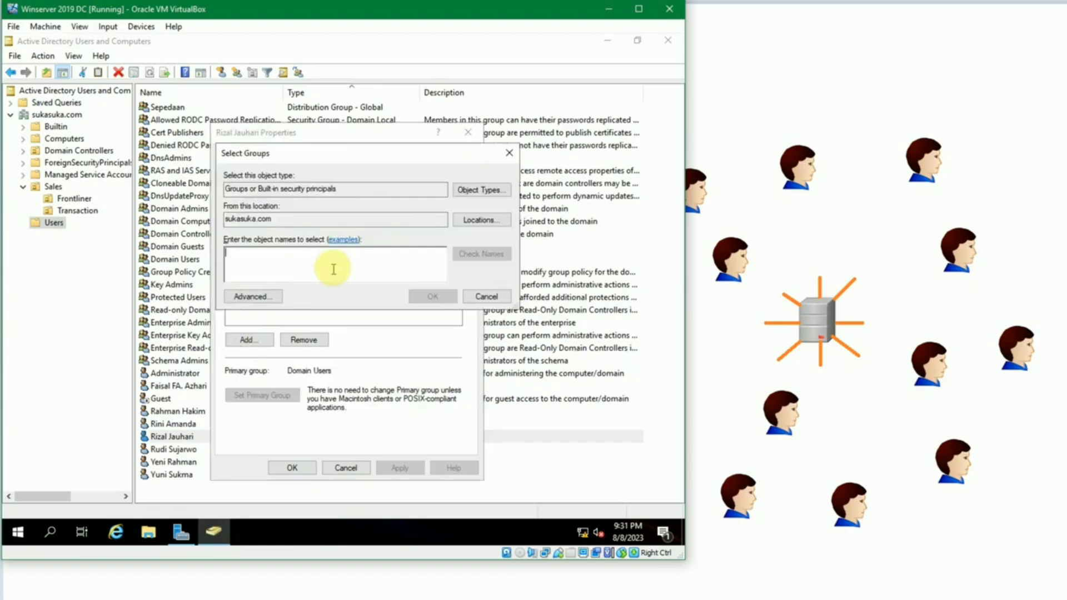
text(sepe)
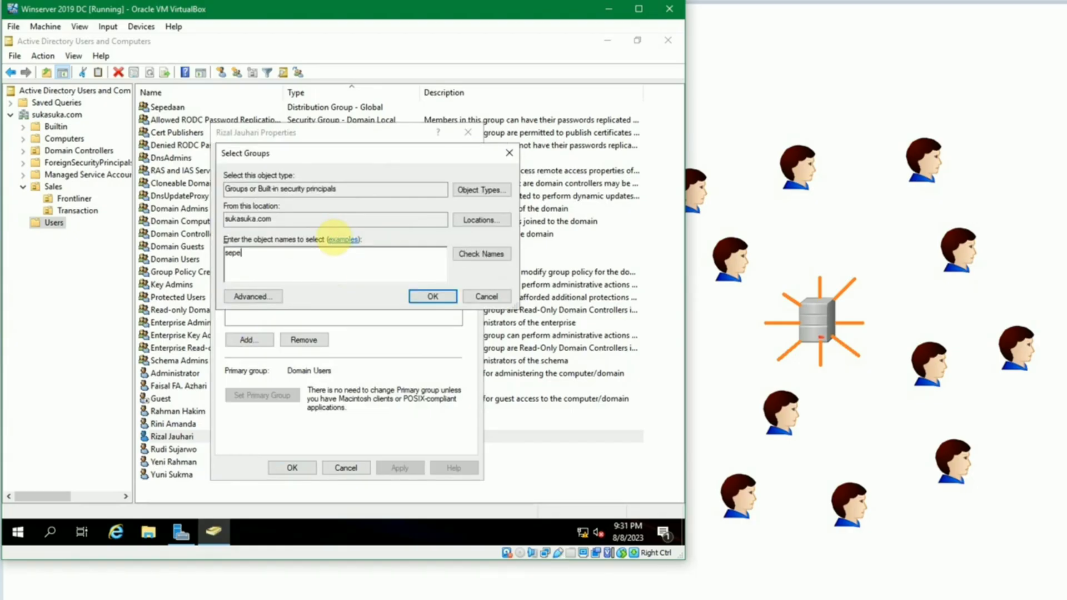
text(da)
click(478, 254)
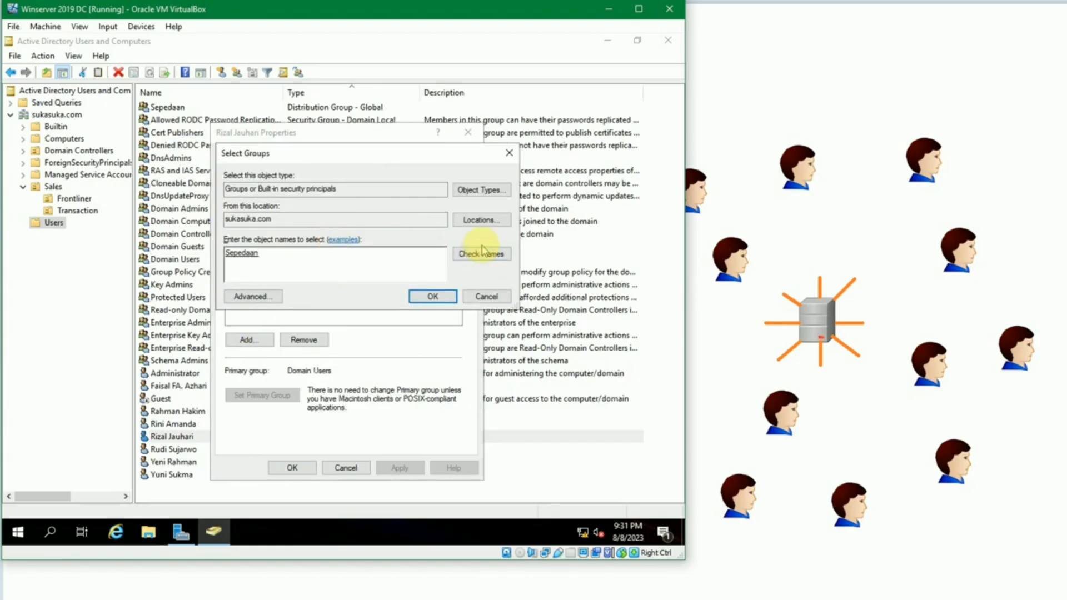
click(434, 296)
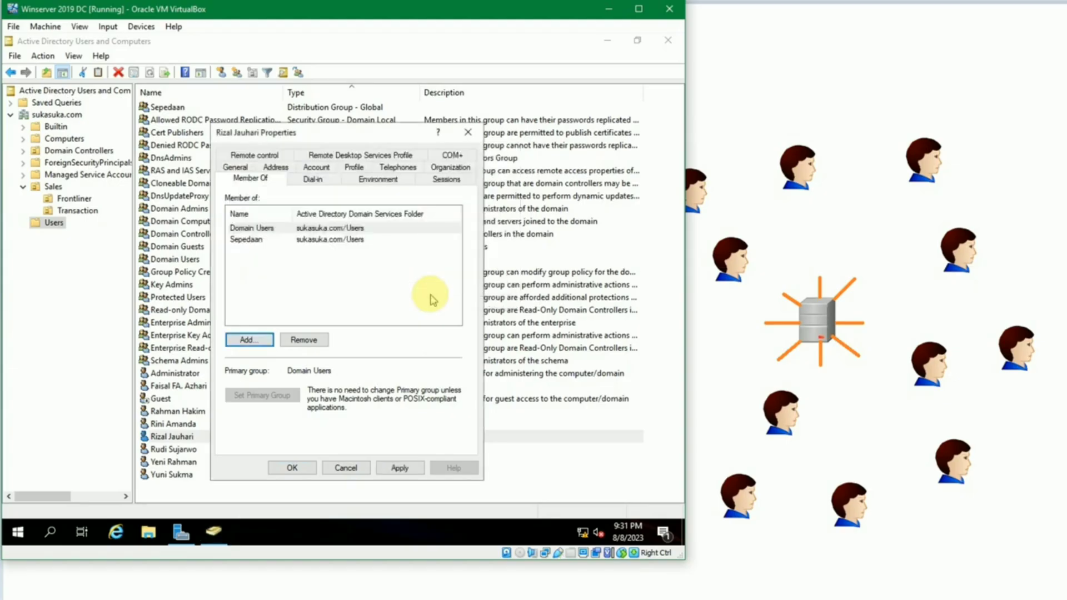
click(291, 467)
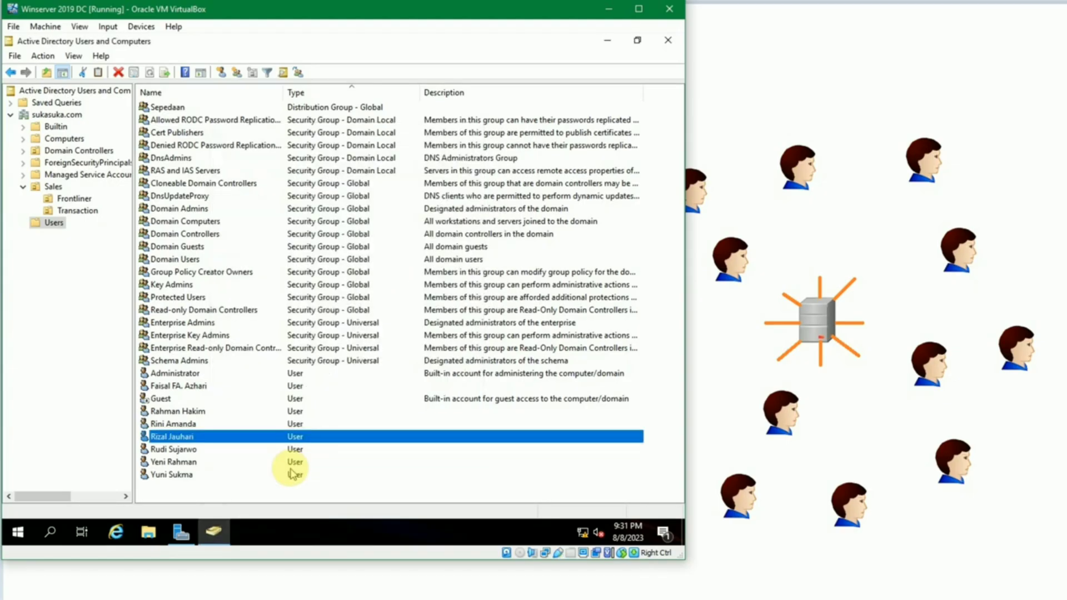
Step: Check the member list in the Sepedaan group's properties and close them
double_click(178, 108)
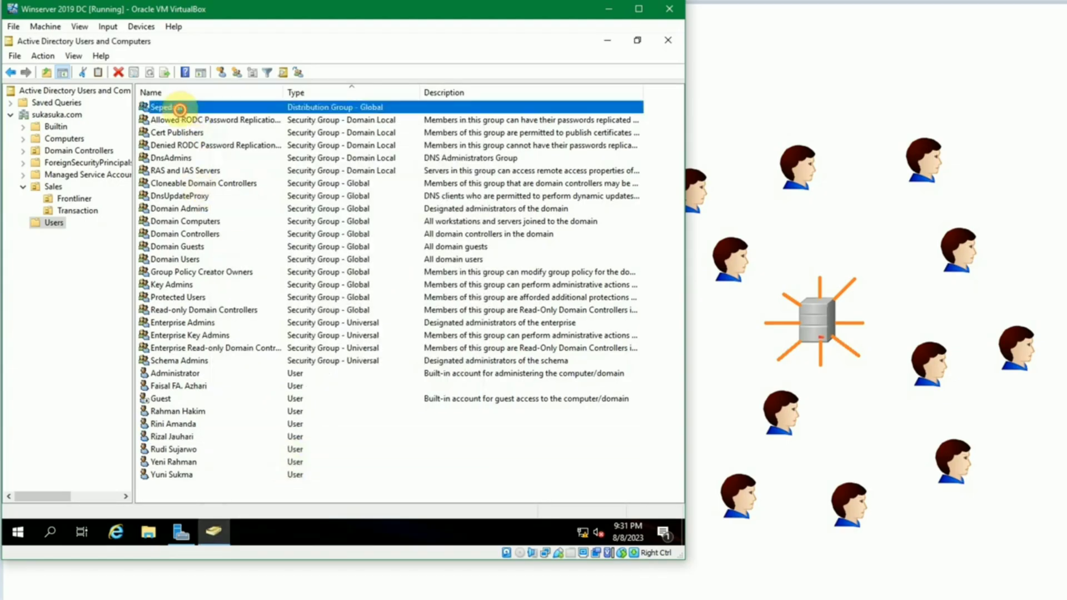
click(266, 155)
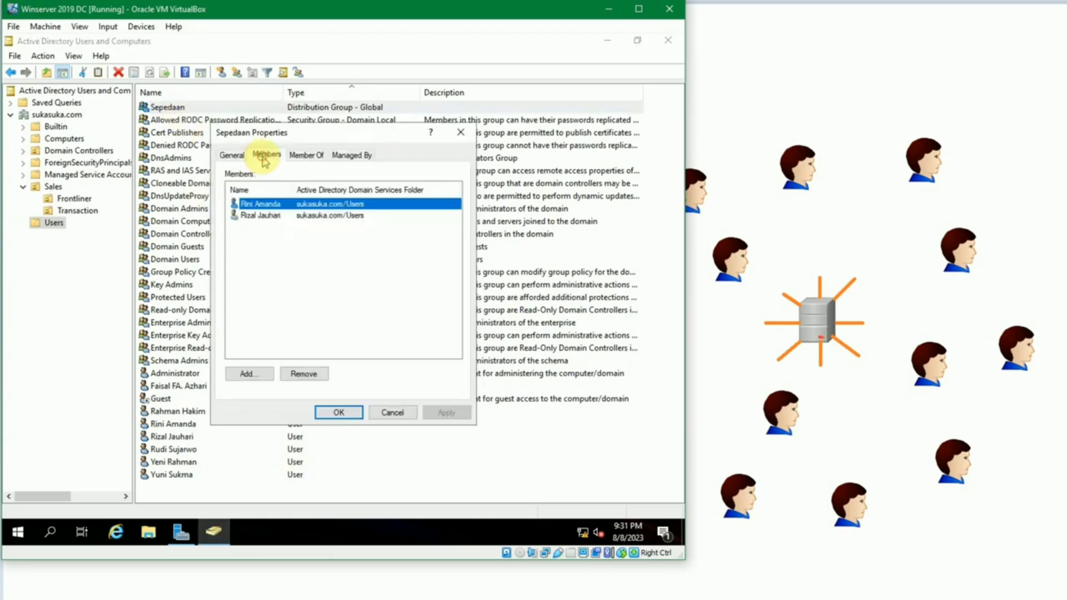
click(253, 216)
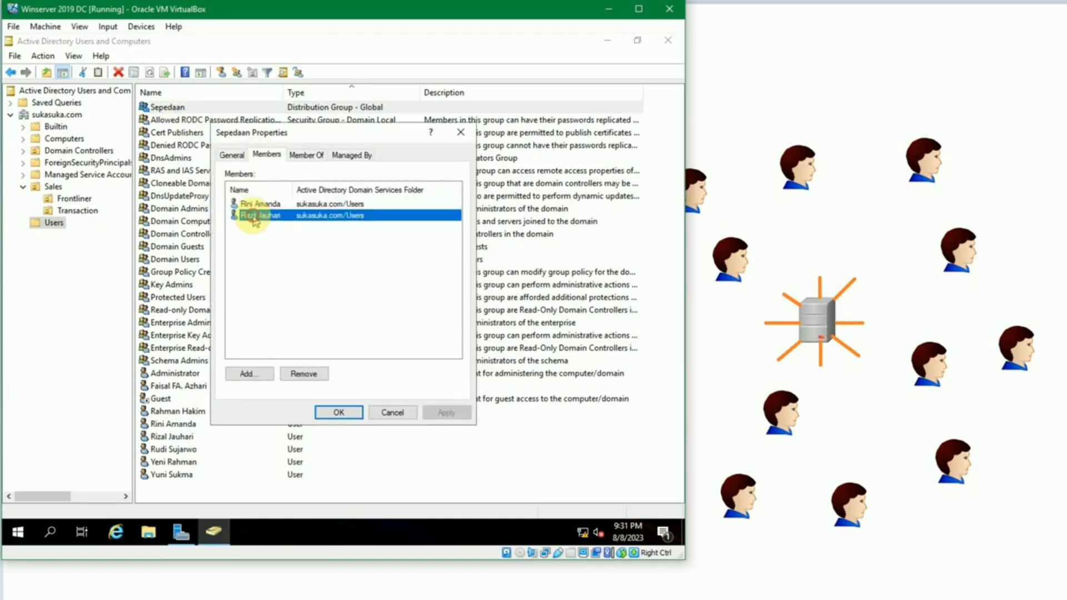
click(281, 264)
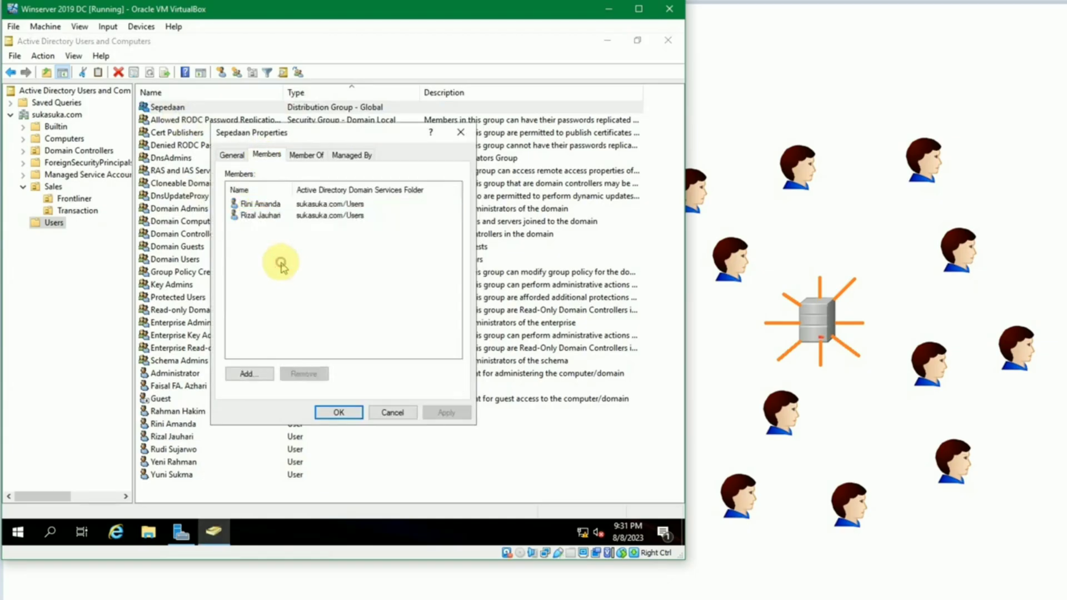
click(360, 414)
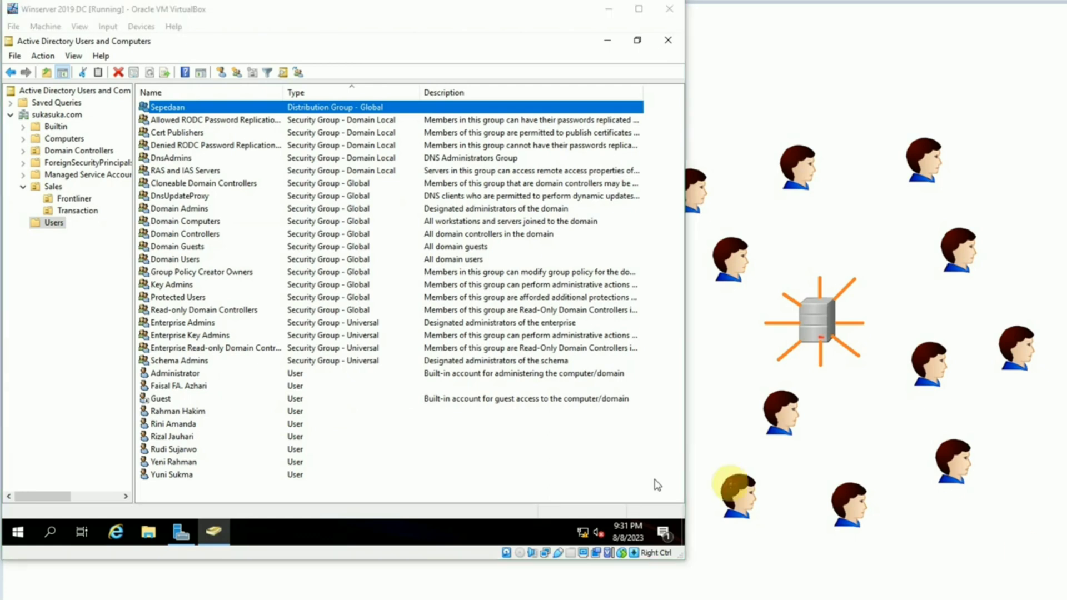
Step: Switch to the diagram of group types and scopes, review it, and return to the Users container
click(471, 452)
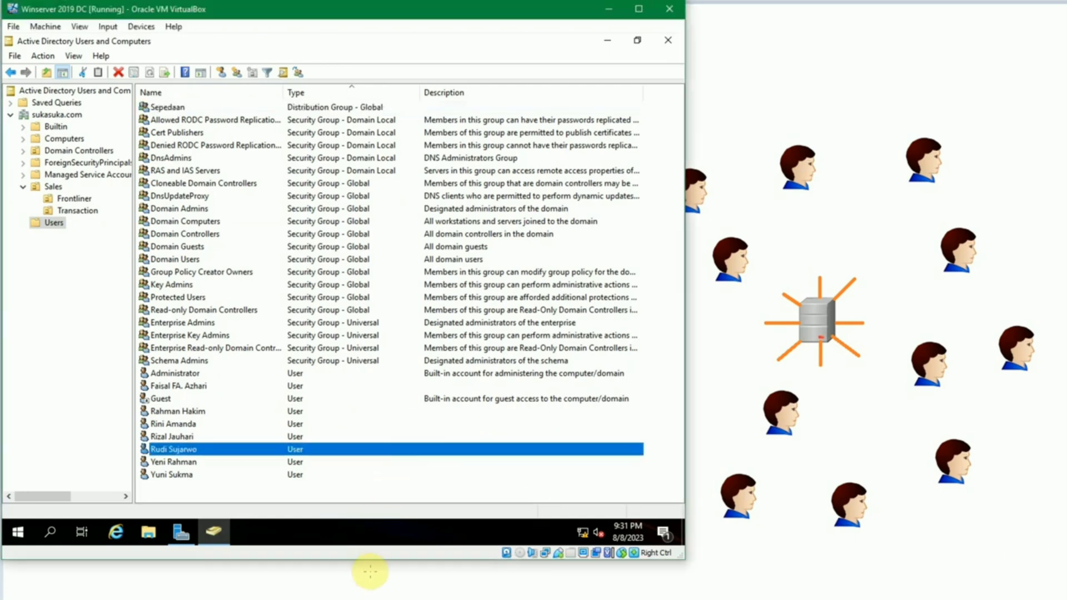
click(364, 599)
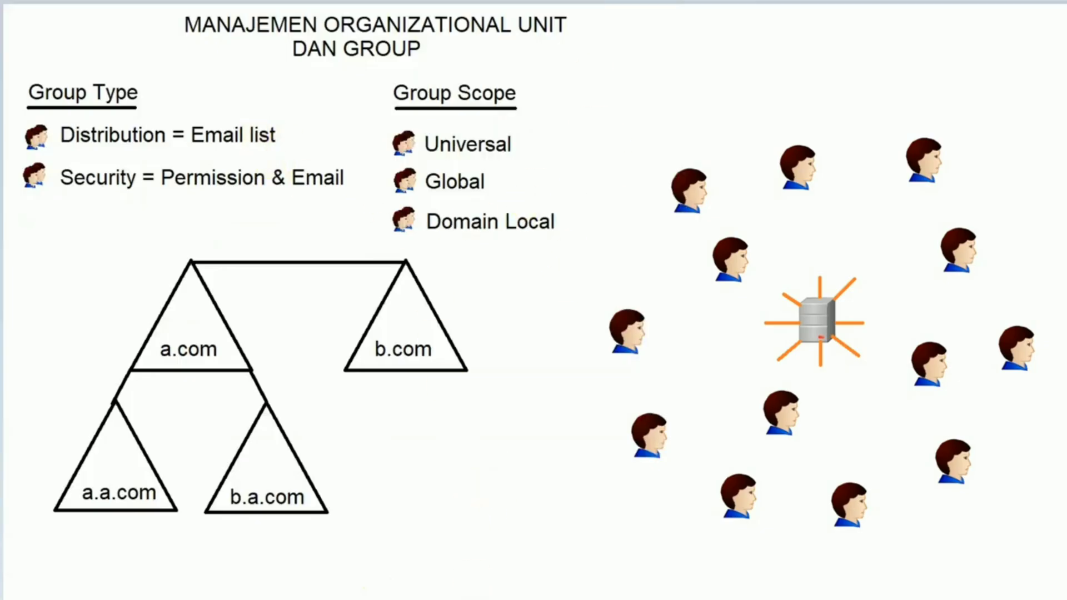
mouse_move(467, 598)
click(443, 578)
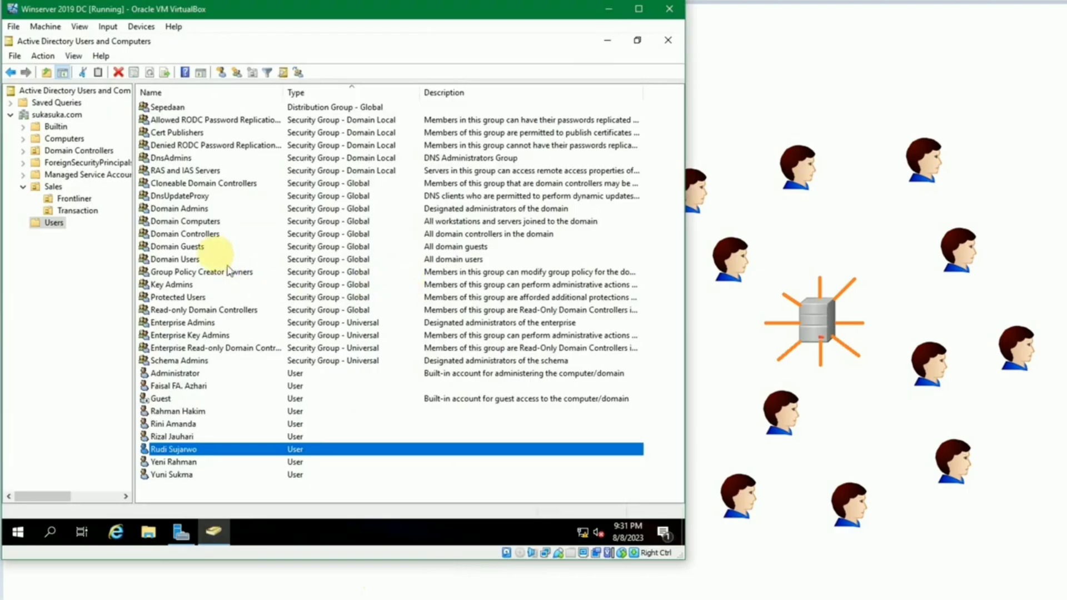
Step: Create a group named Sales in the Users container with Global scope and Security type
click(237, 72)
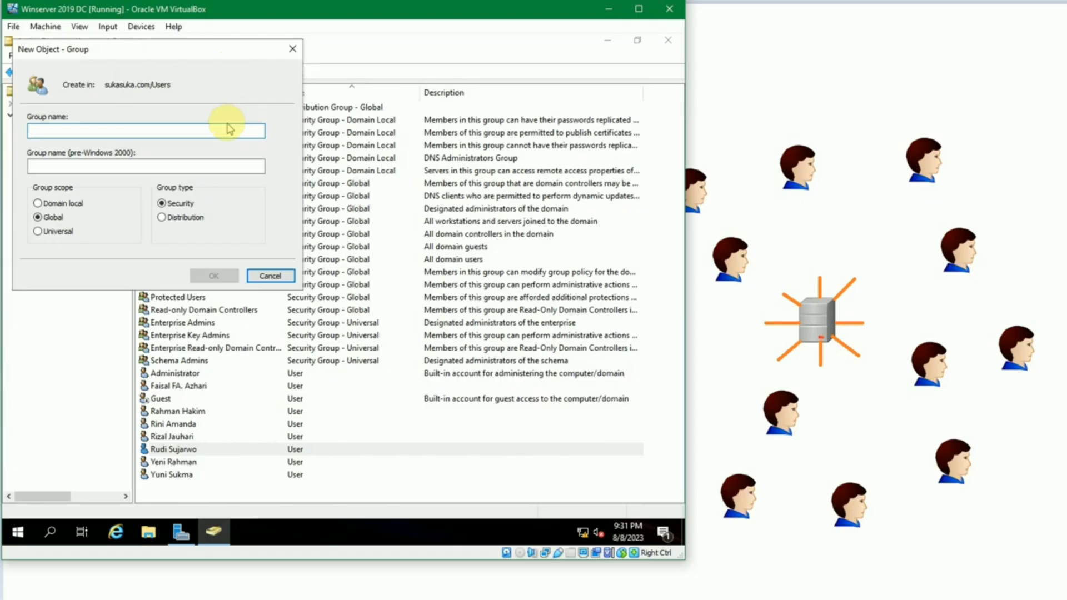
text(Fi)
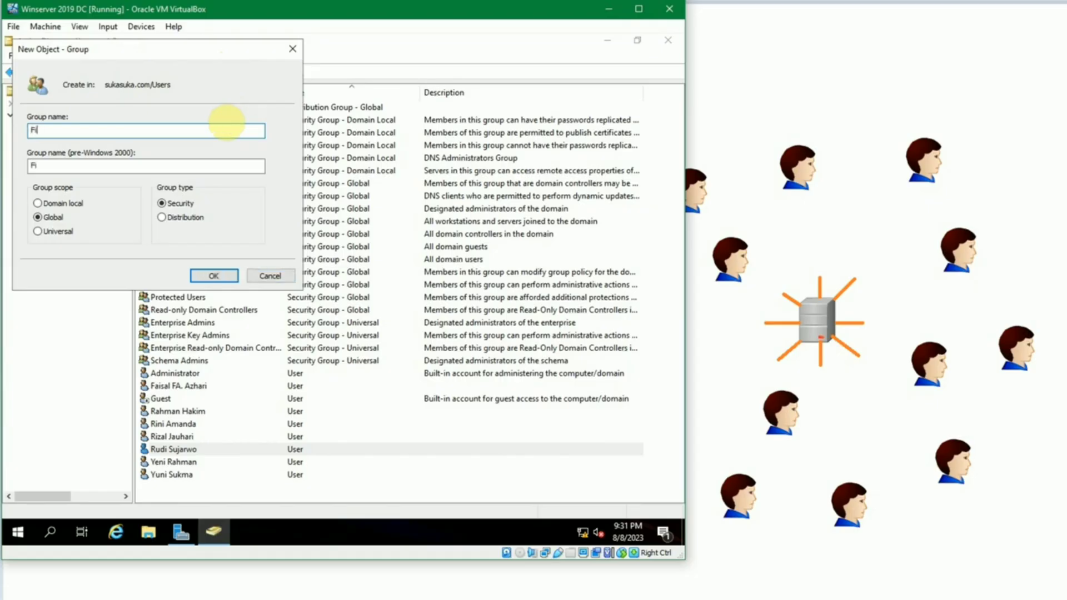
key(BackSpace)
key(BackSpace)
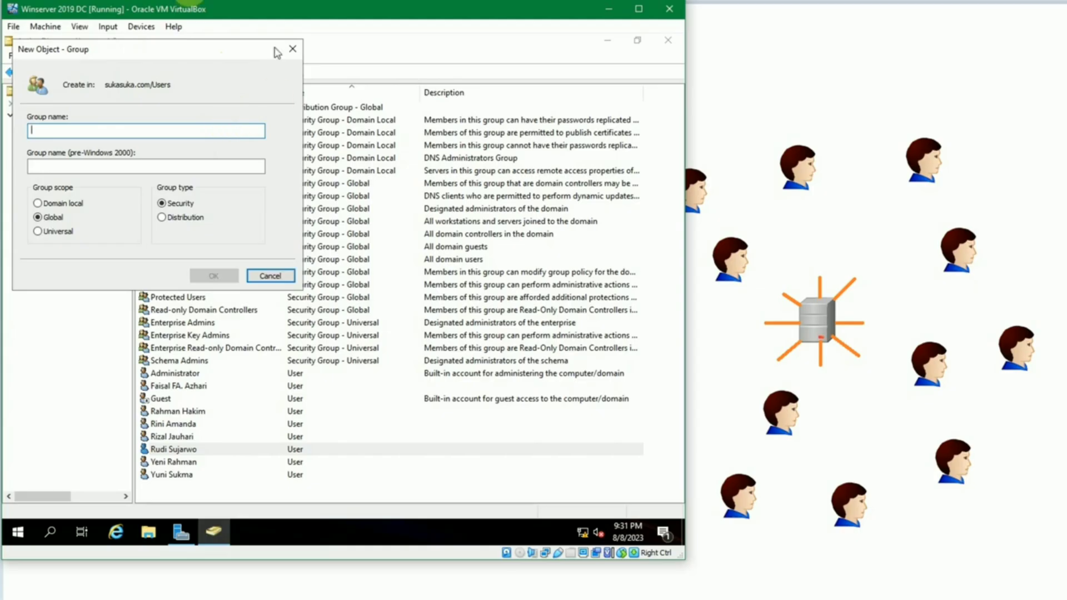
drag(177, 55, 398, 104)
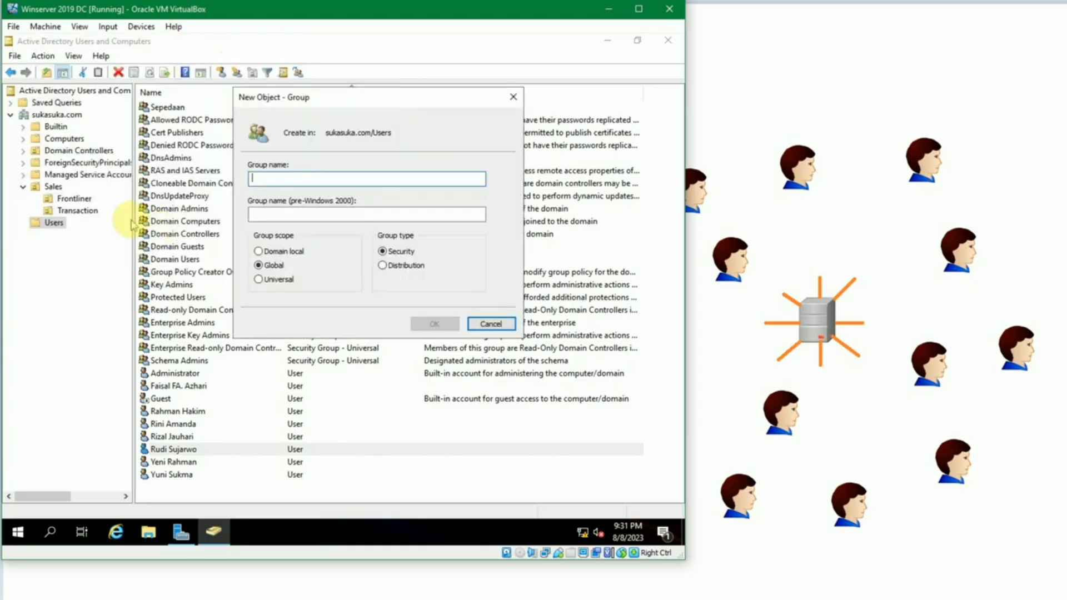
text(Sales)
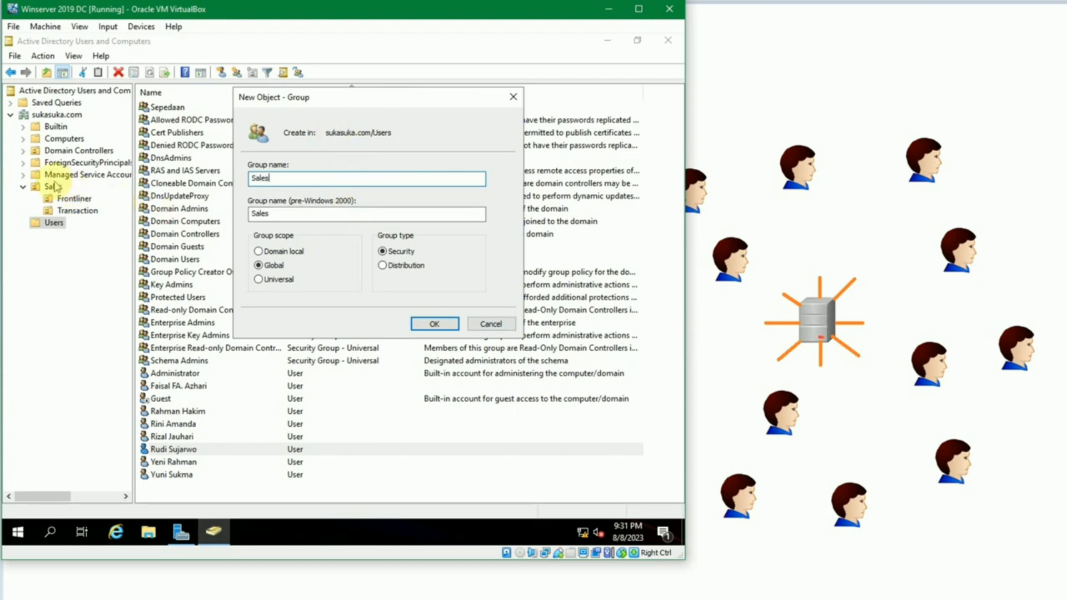
click(272, 176)
drag(284, 177, 222, 172)
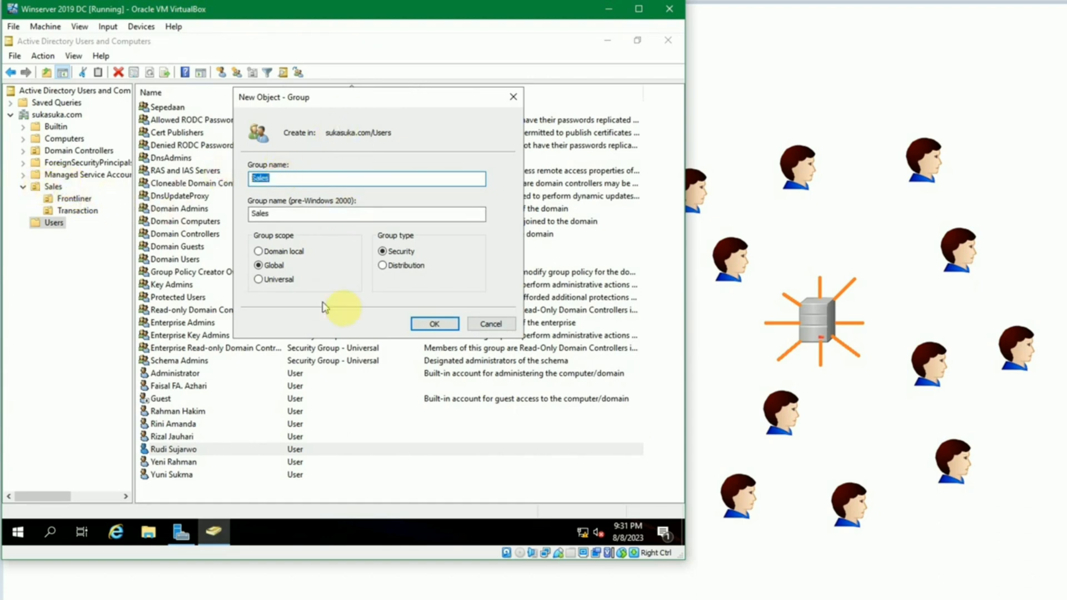
click(268, 269)
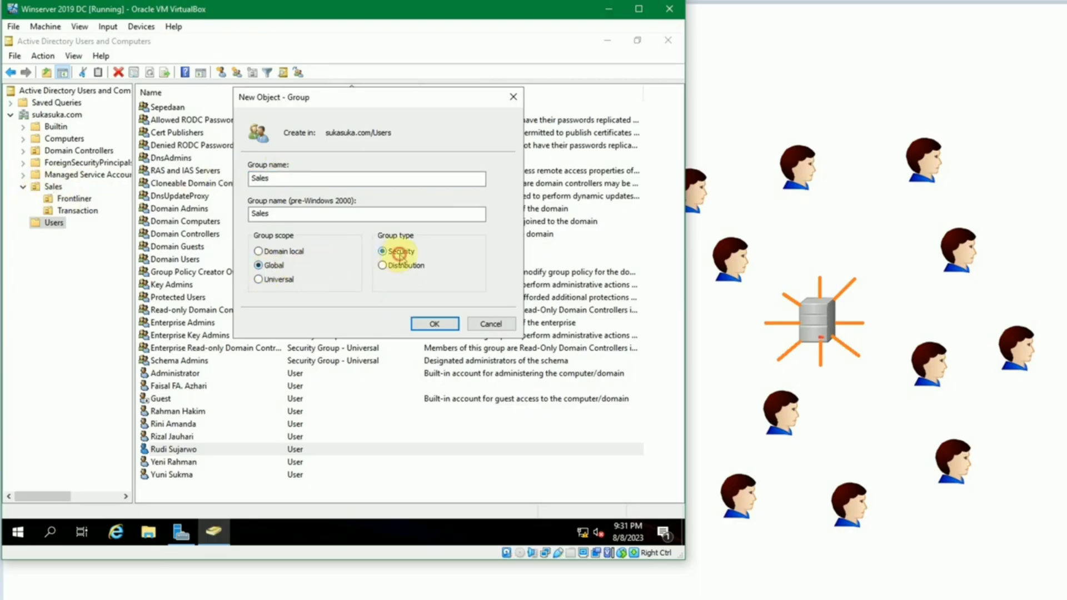
click(433, 321)
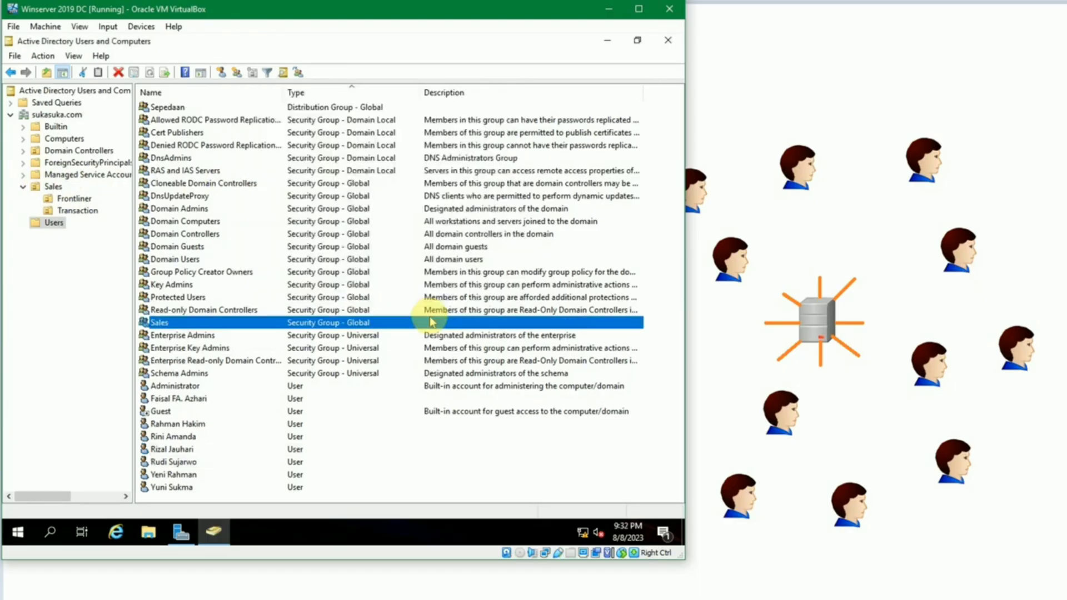
Step: Add the fourth user account listed below Guest as a member of the Sales security group and save the group
double_click(195, 323)
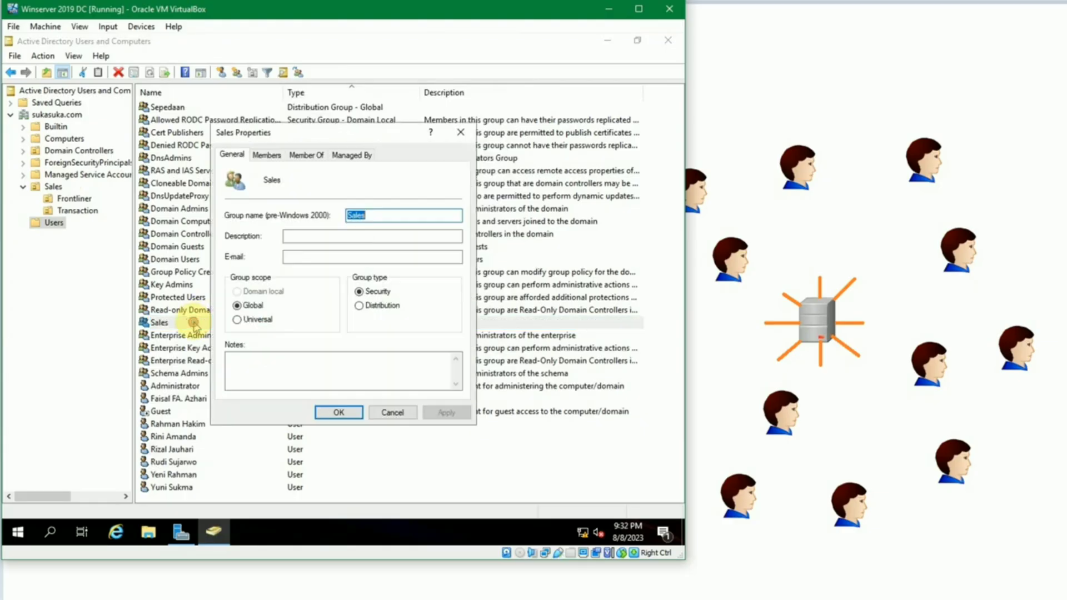
click(267, 157)
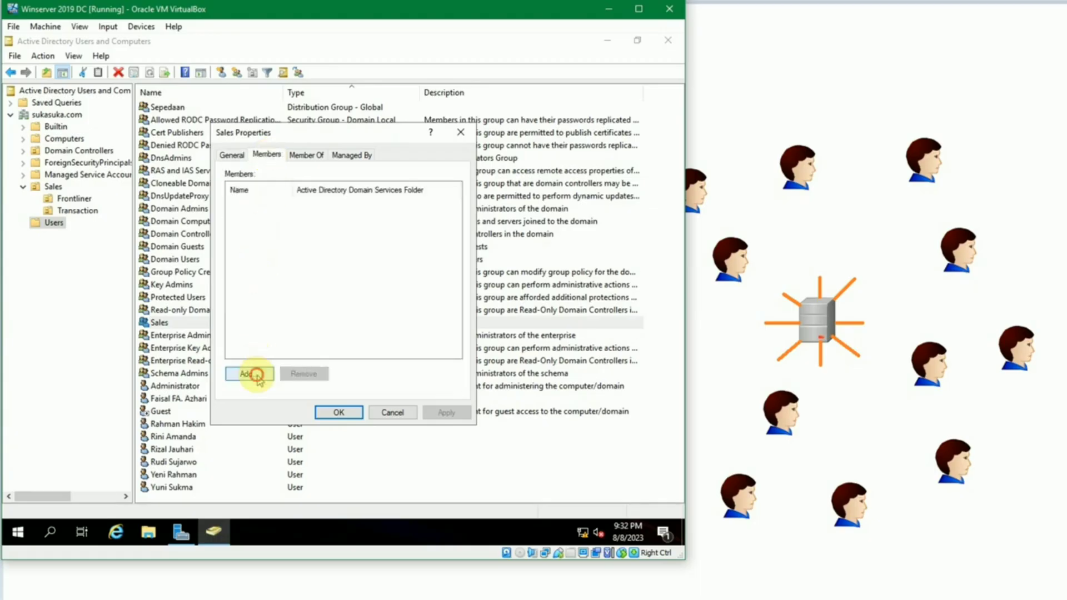
click(249, 374)
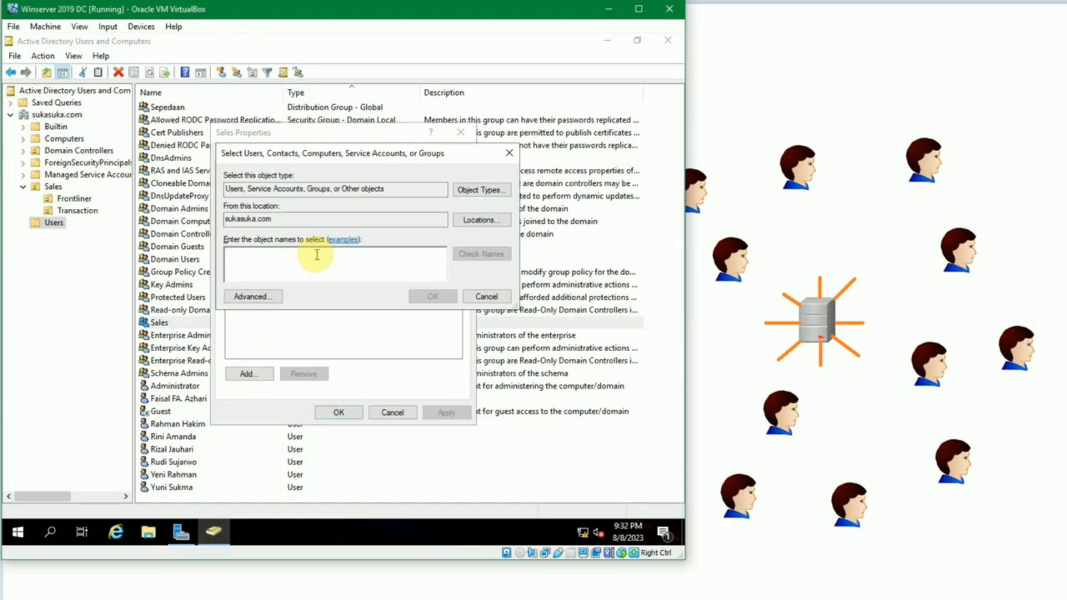
text(rudi)
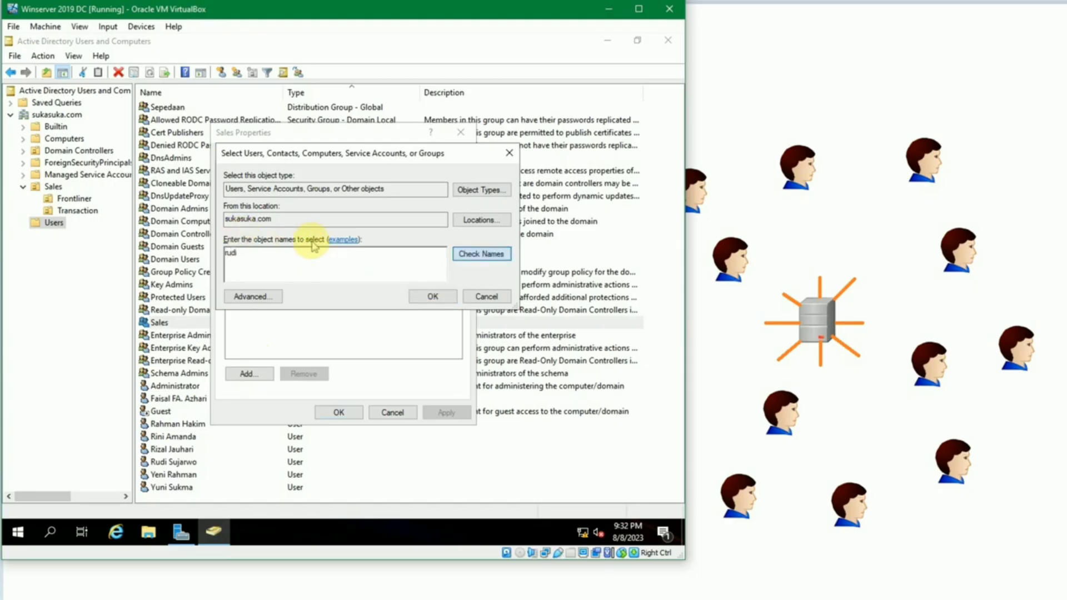
key(Return)
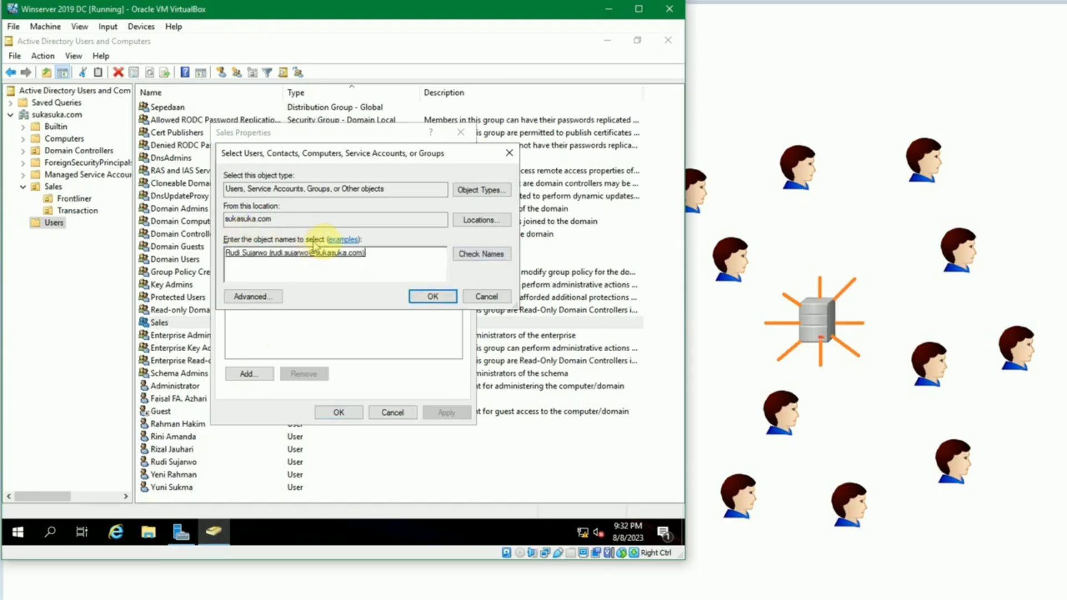
click(433, 295)
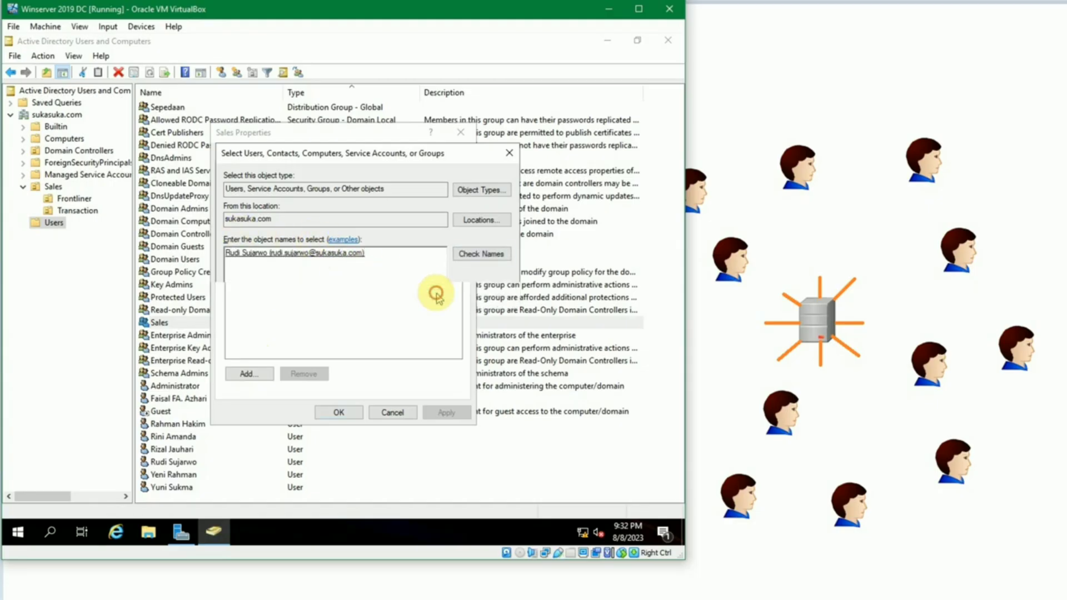
click(340, 414)
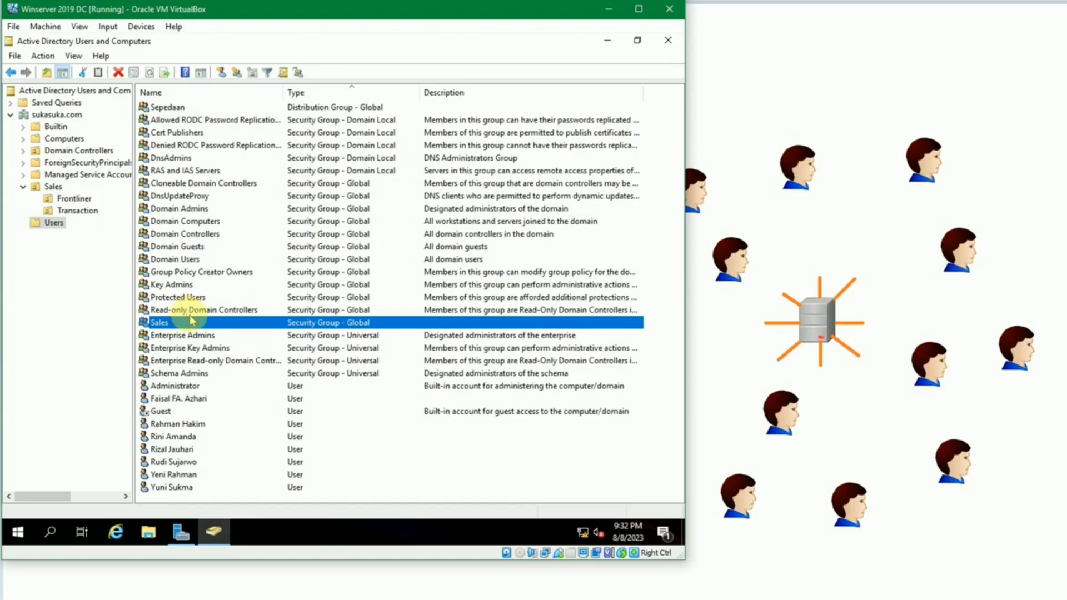
Step: Review the contents of the Frontliner and Sales organizational units, and return to the Users container
click(229, 246)
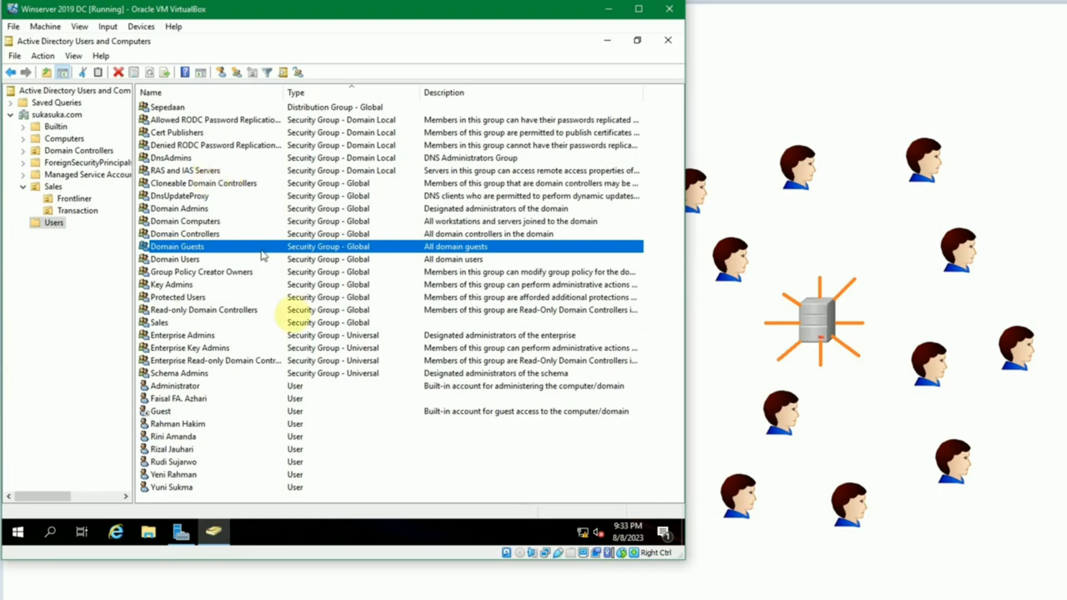
click(62, 199)
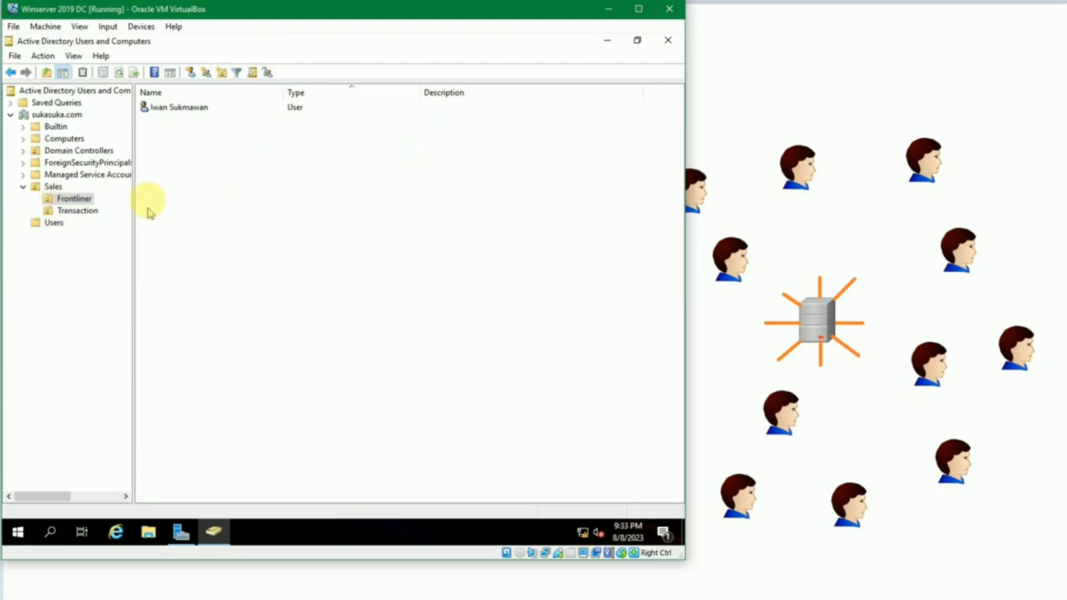
click(54, 187)
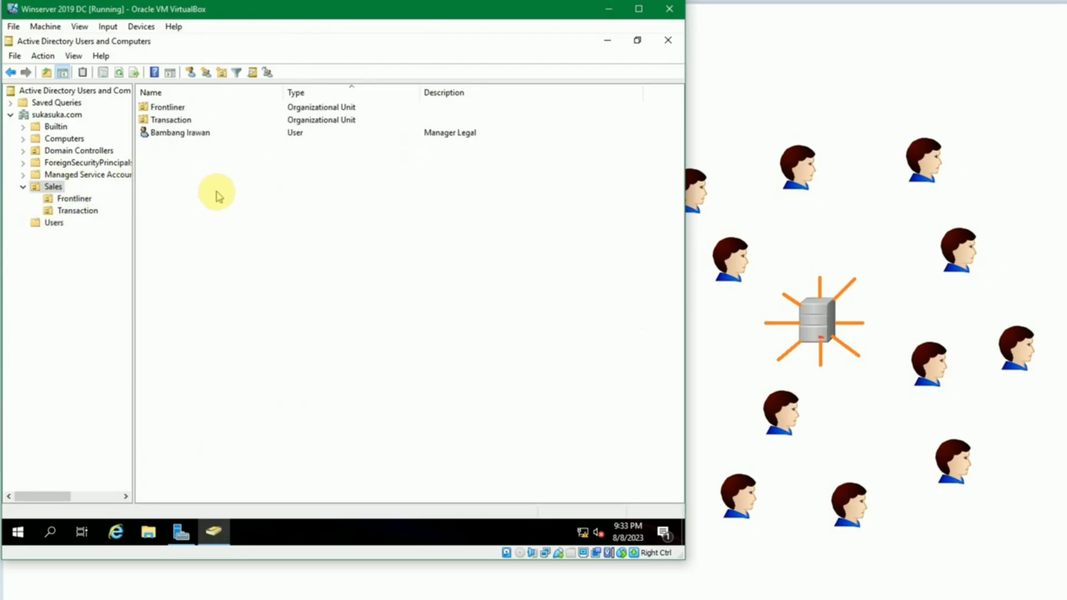
click(54, 222)
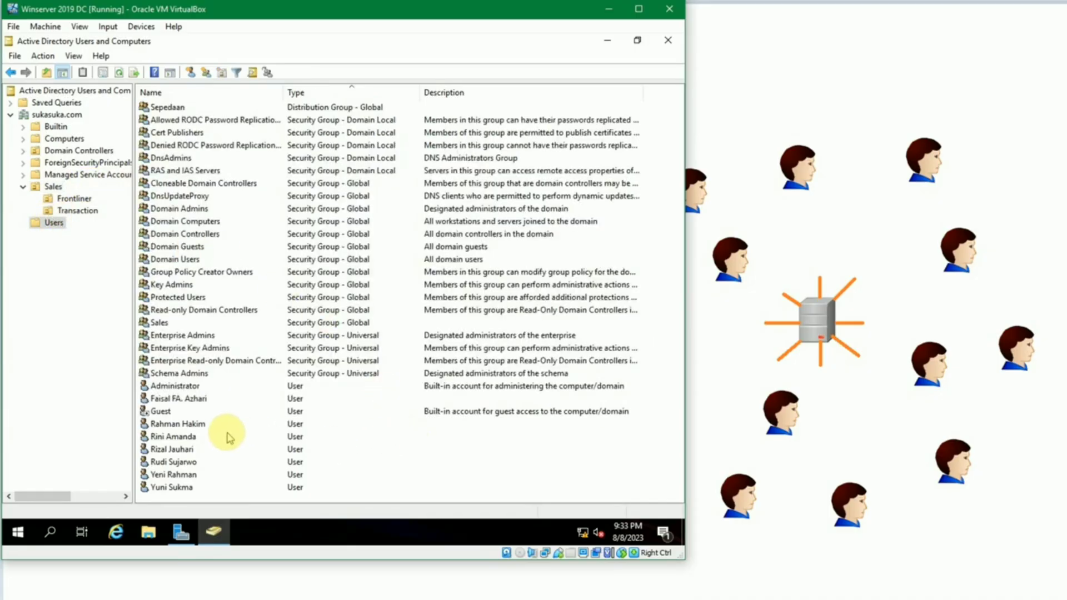
drag(185, 121, 185, 147)
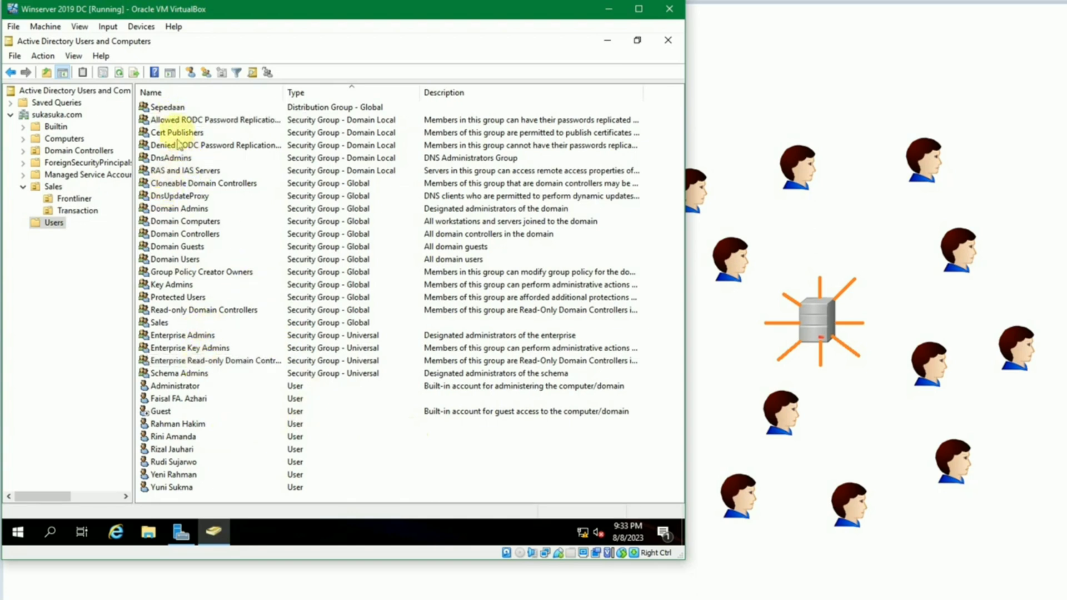
Step: Check which accounts are members of the Sepedaan distribution group and close its properties without changes
click(174, 438)
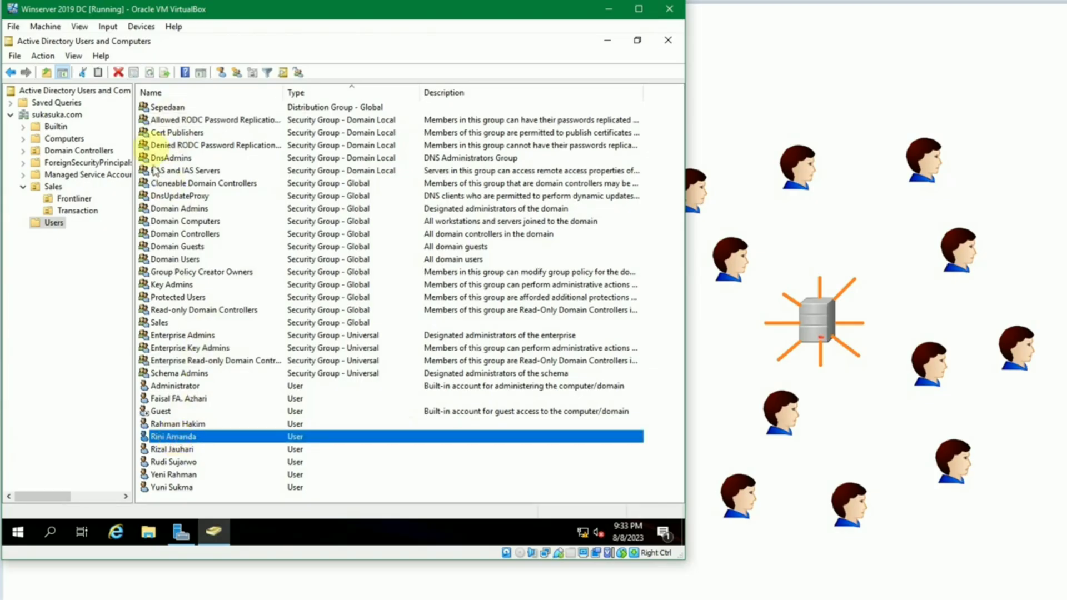
double_click(166, 108)
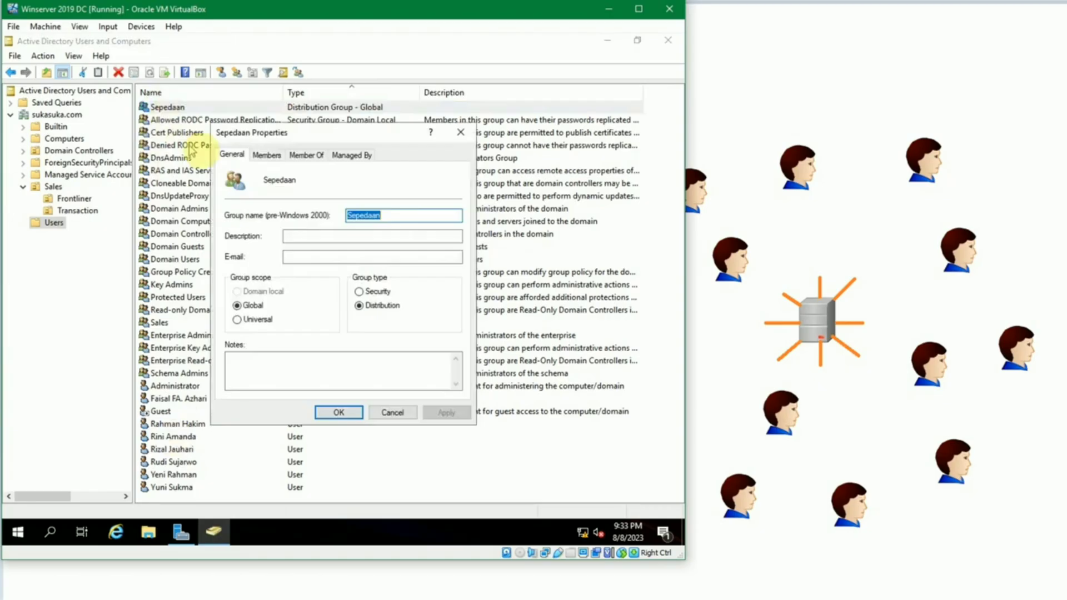
click(262, 155)
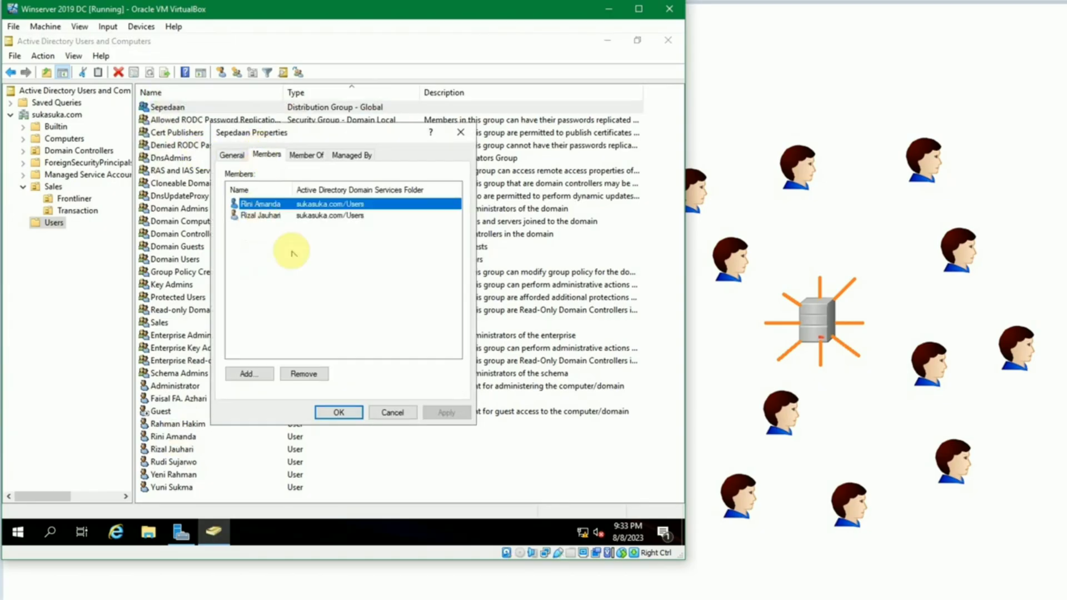
click(389, 414)
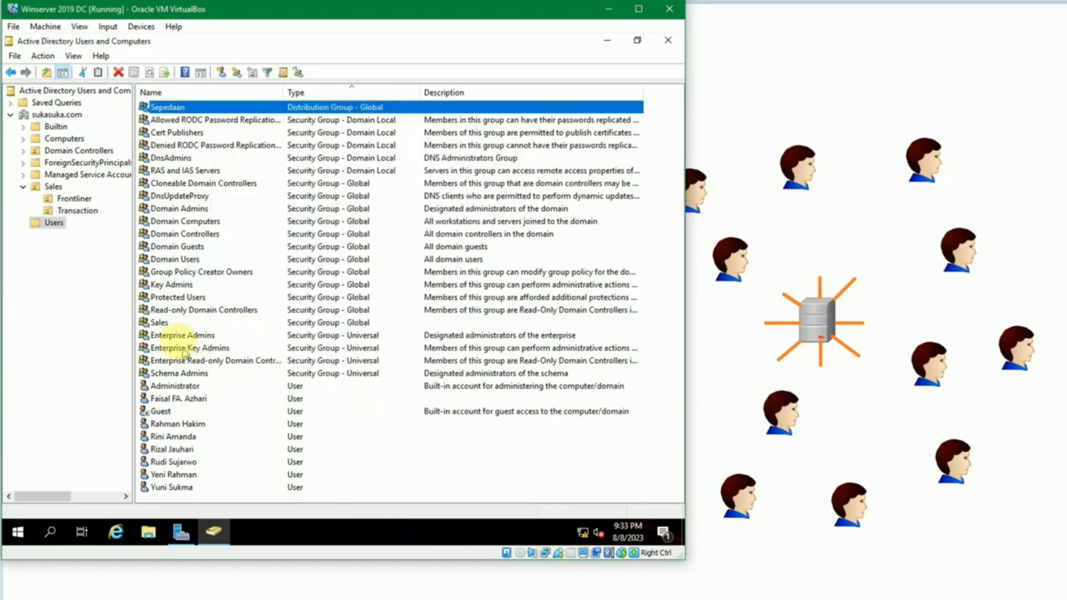
Step: Add the second user account listed below Guest as a member of the Sales security group and save the group
double_click(159, 323)
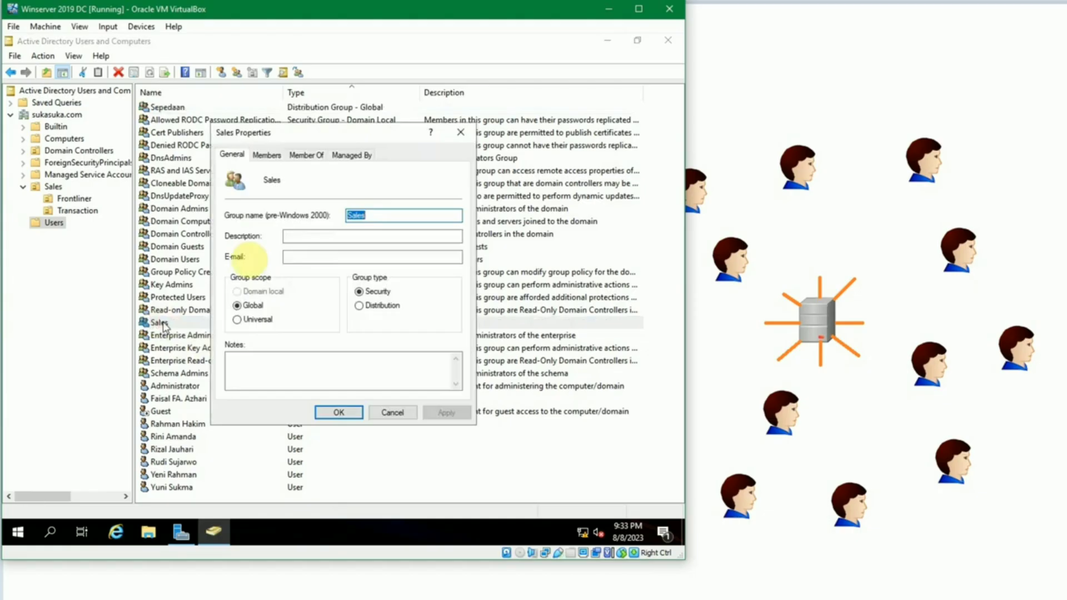
click(266, 155)
click(249, 373)
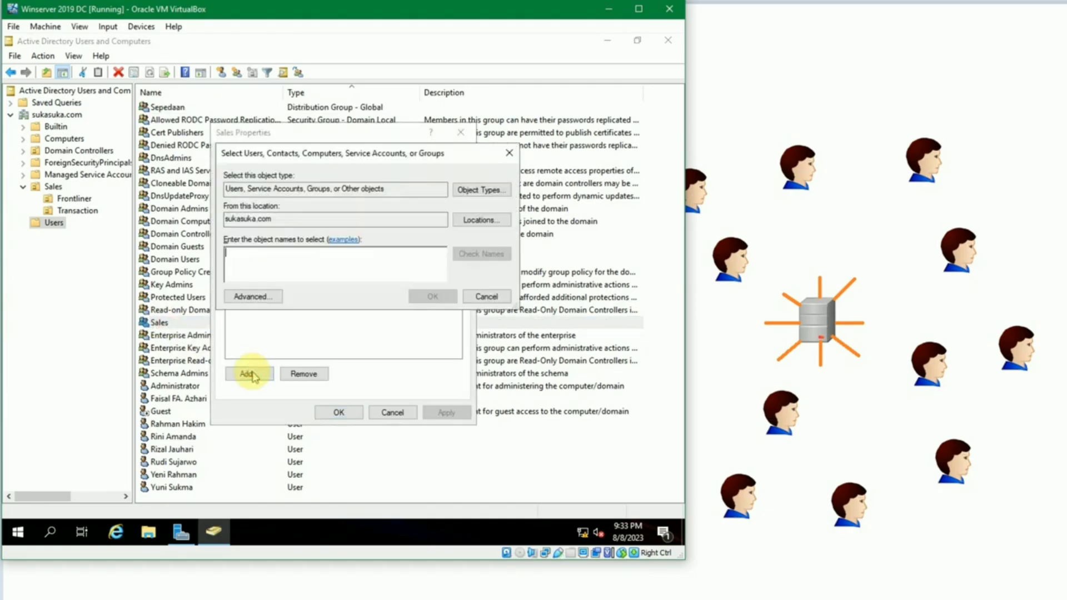
text(rini)
key(Tab)
key(Return)
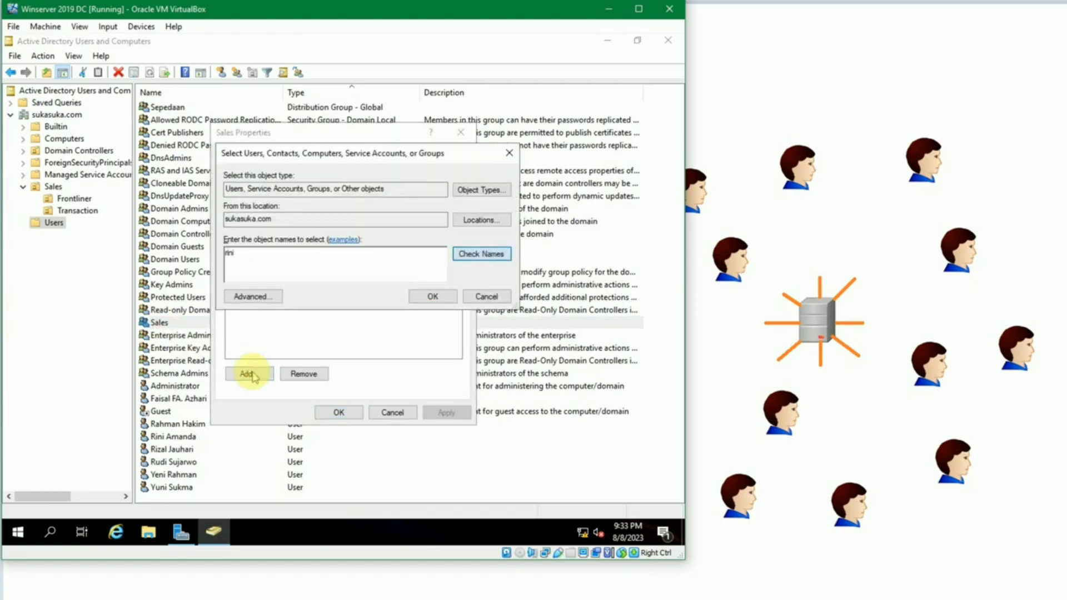
click(416, 297)
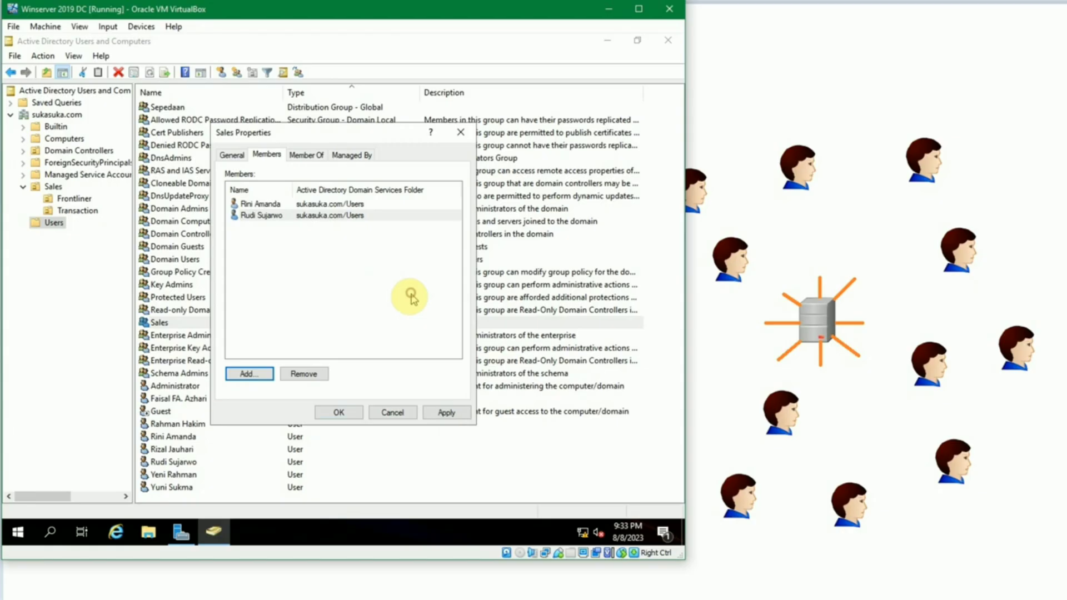
click(340, 414)
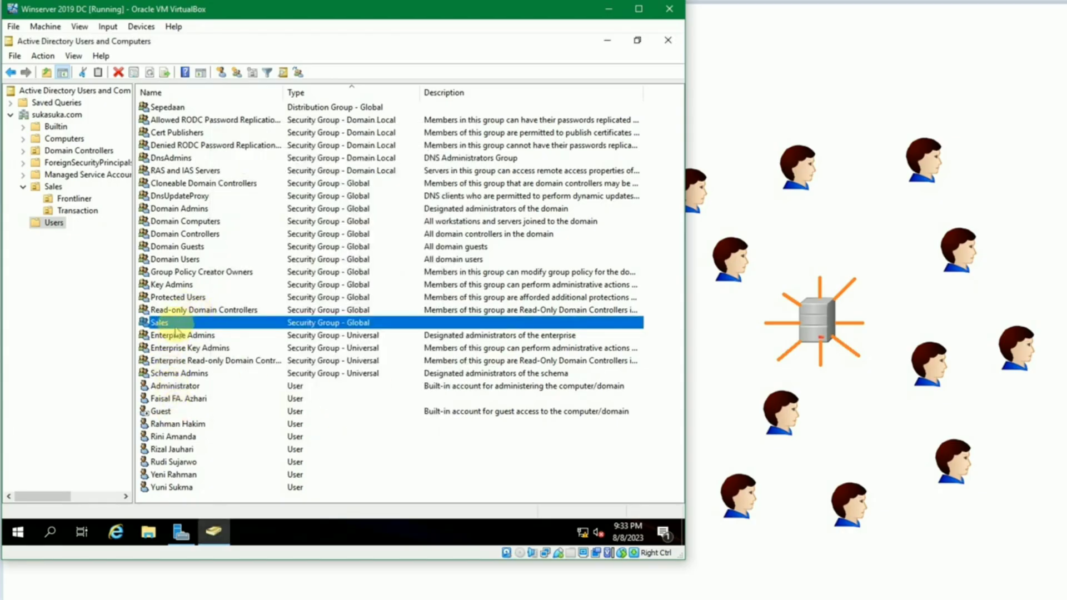
Step: Compare the member lists of the Sepedaan and Sales groups, closing each group's properties without changes
double_click(167, 107)
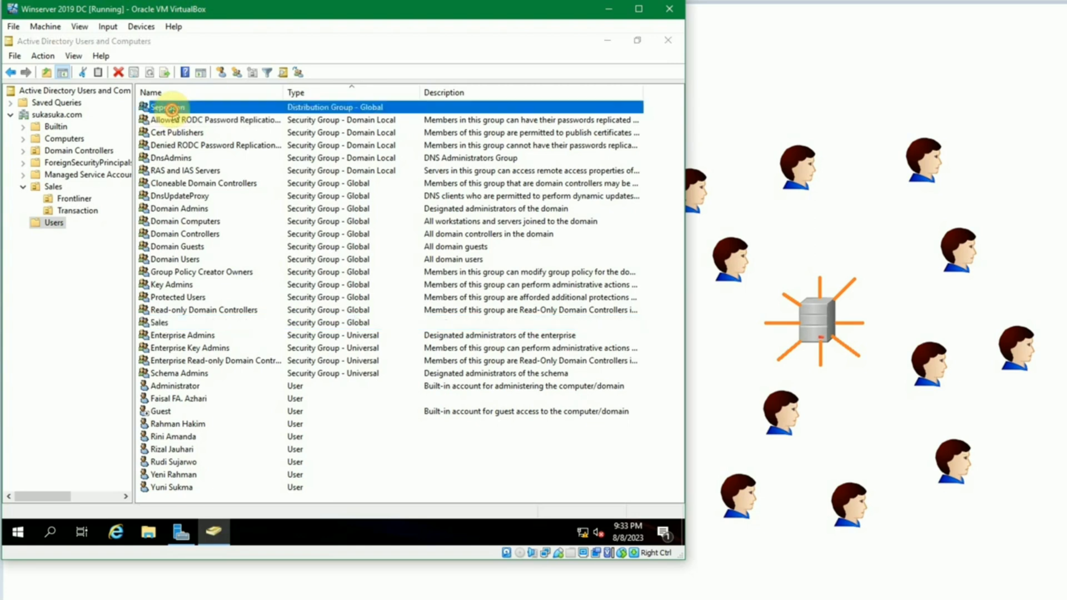
click(267, 155)
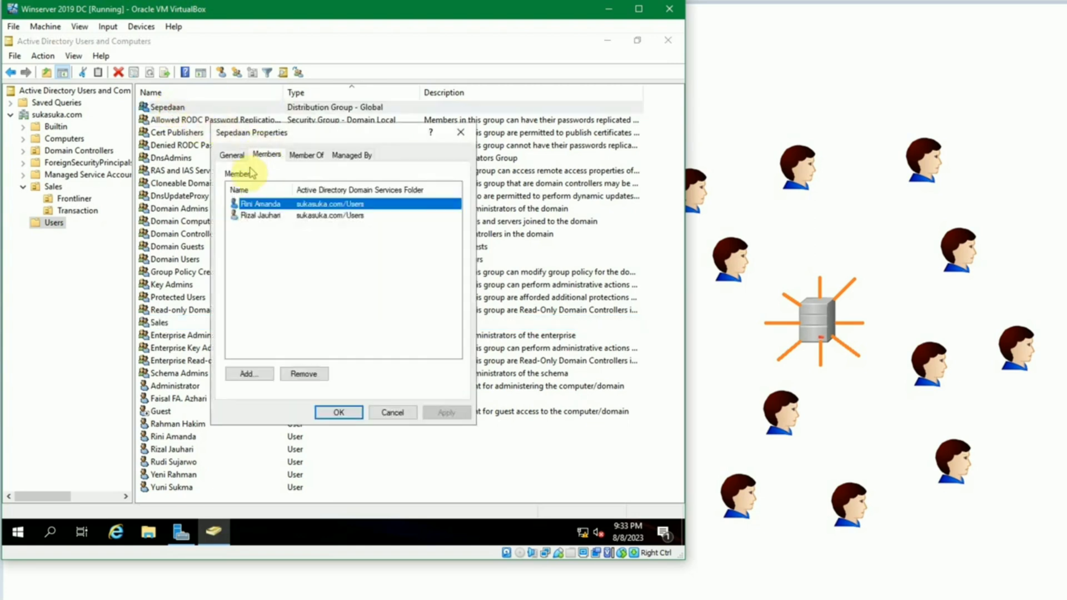
key(Escape)
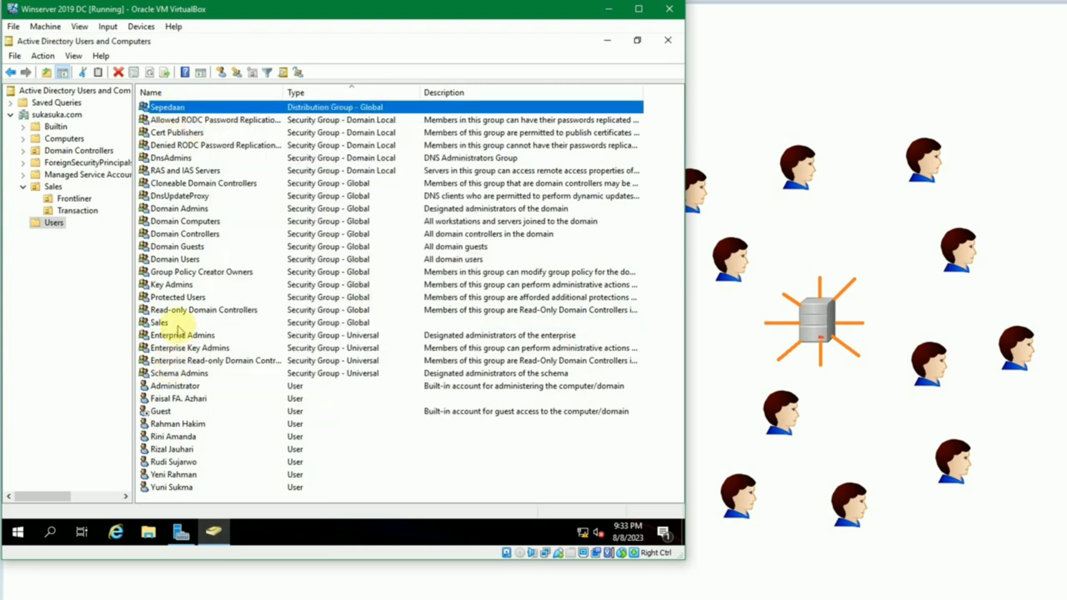
double_click(177, 324)
click(266, 156)
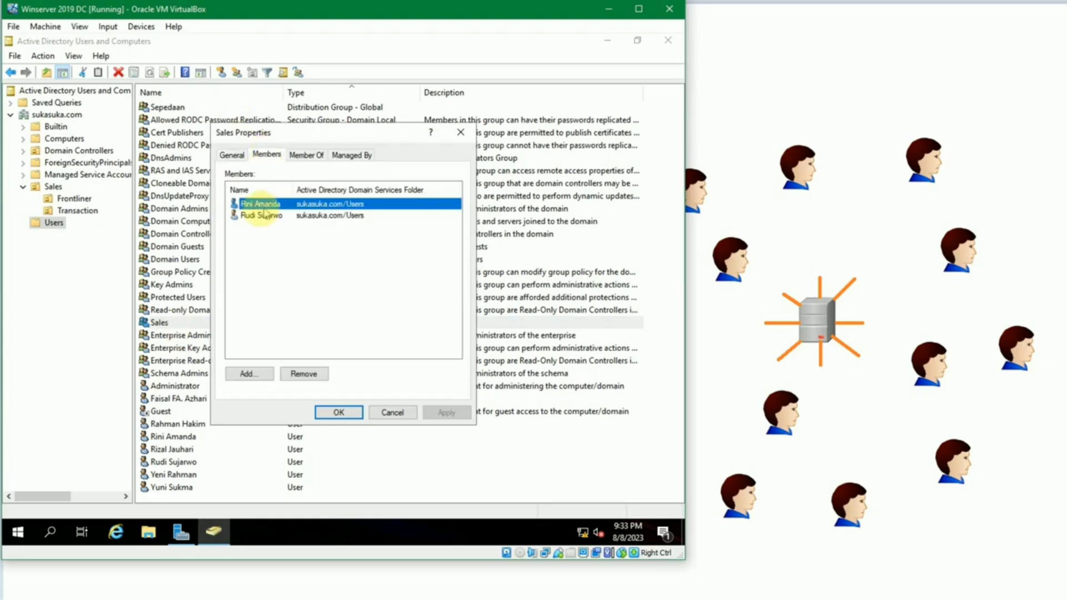
key(Escape)
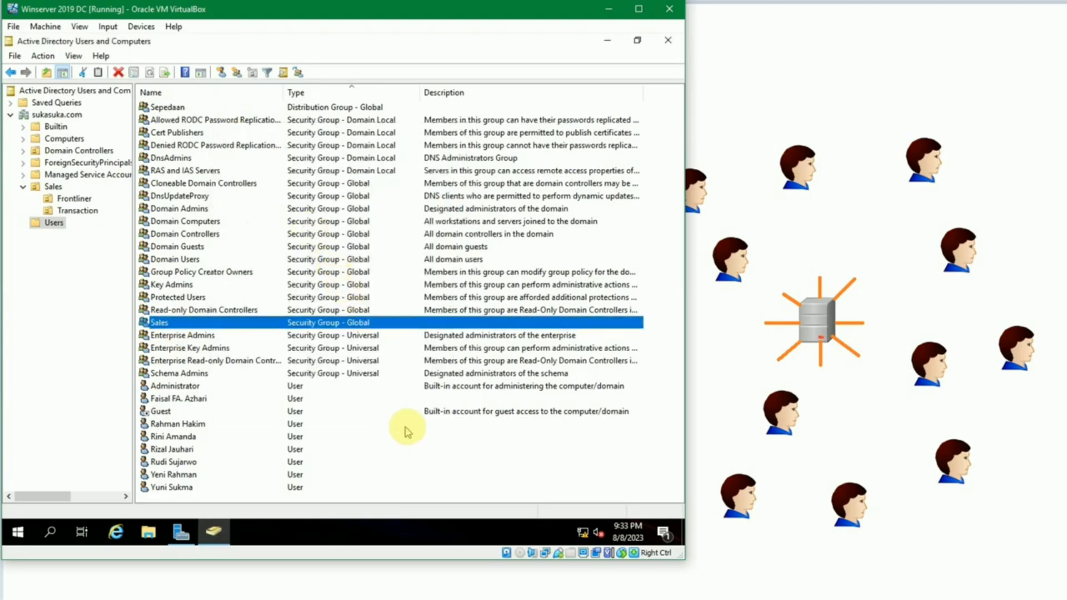
click(417, 439)
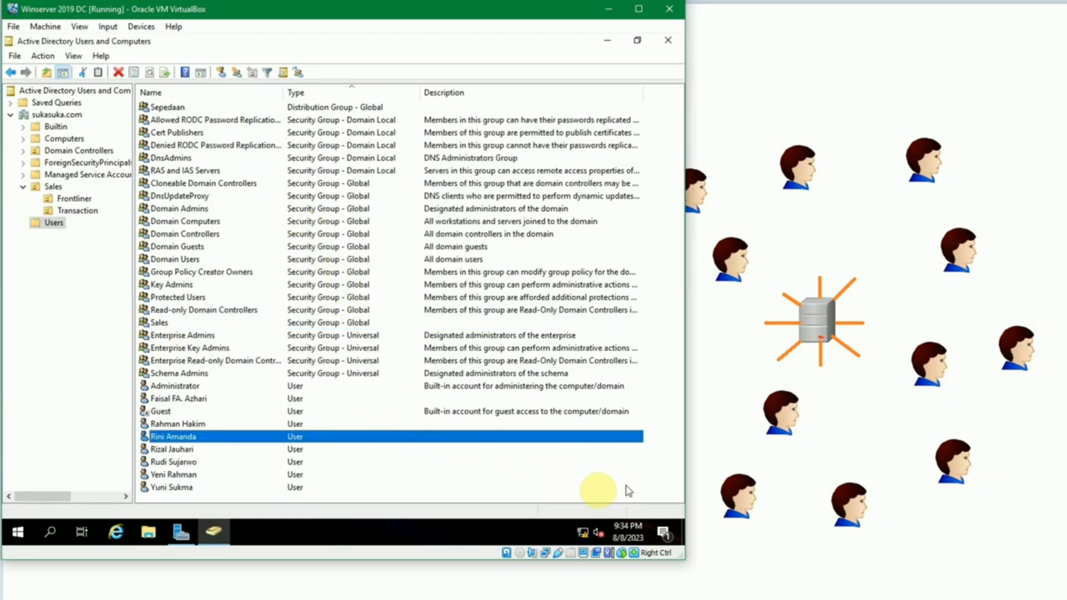
click(299, 497)
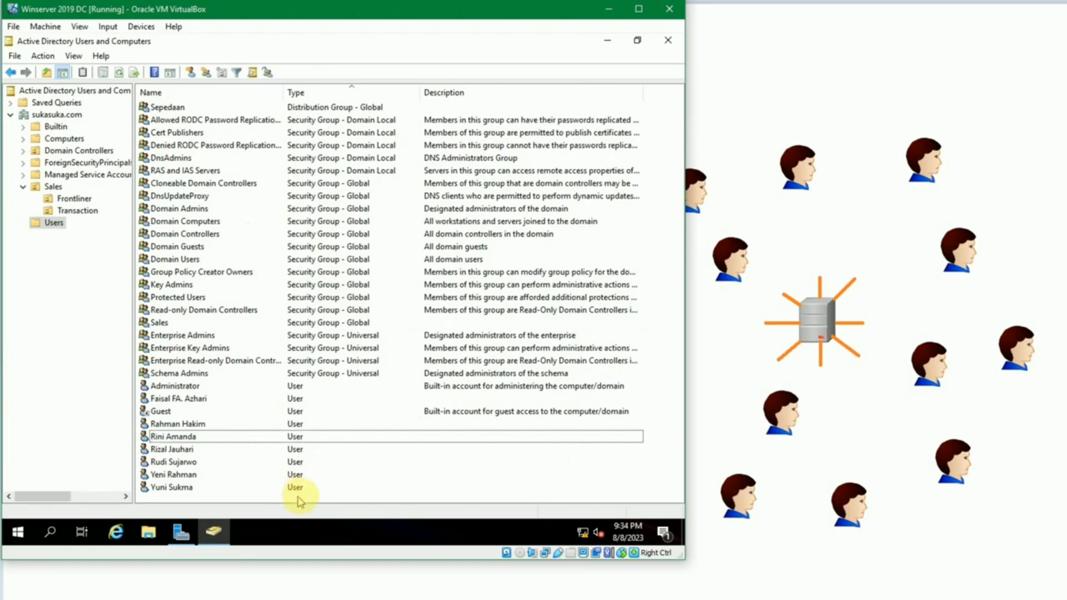